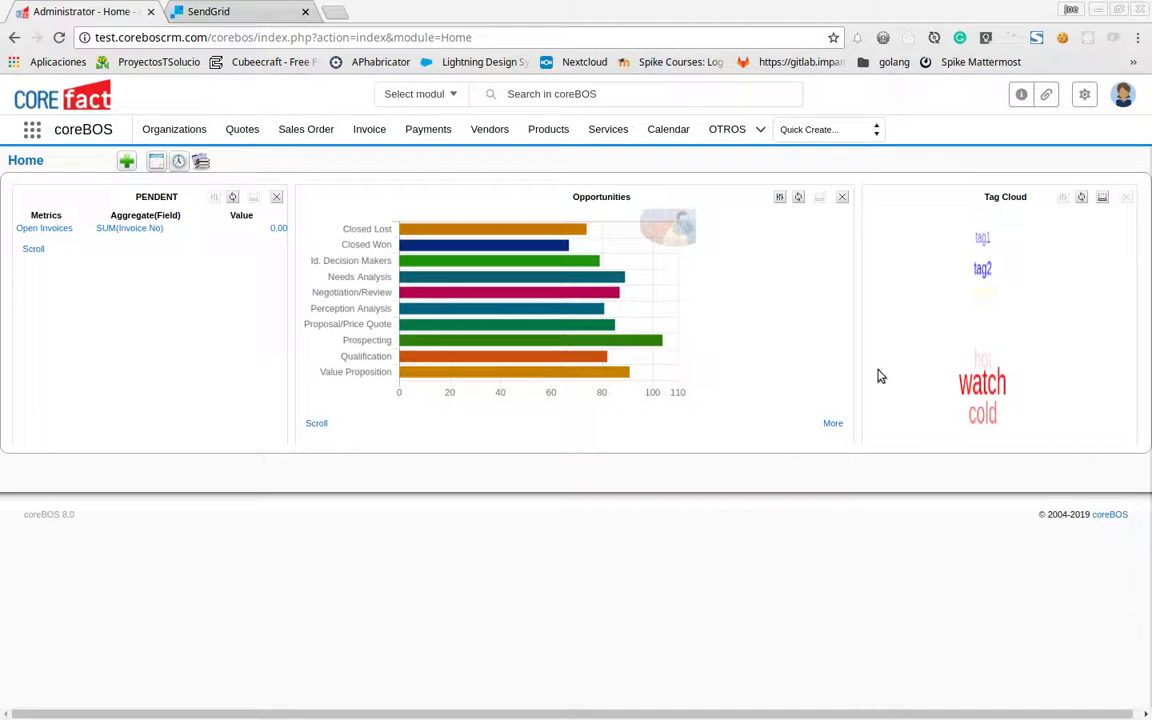
Show the SendGrid dashboard and expand the Settings section in the sidebar to list API Keys
{"action": "left_click", "coordinate": [237, 8]}
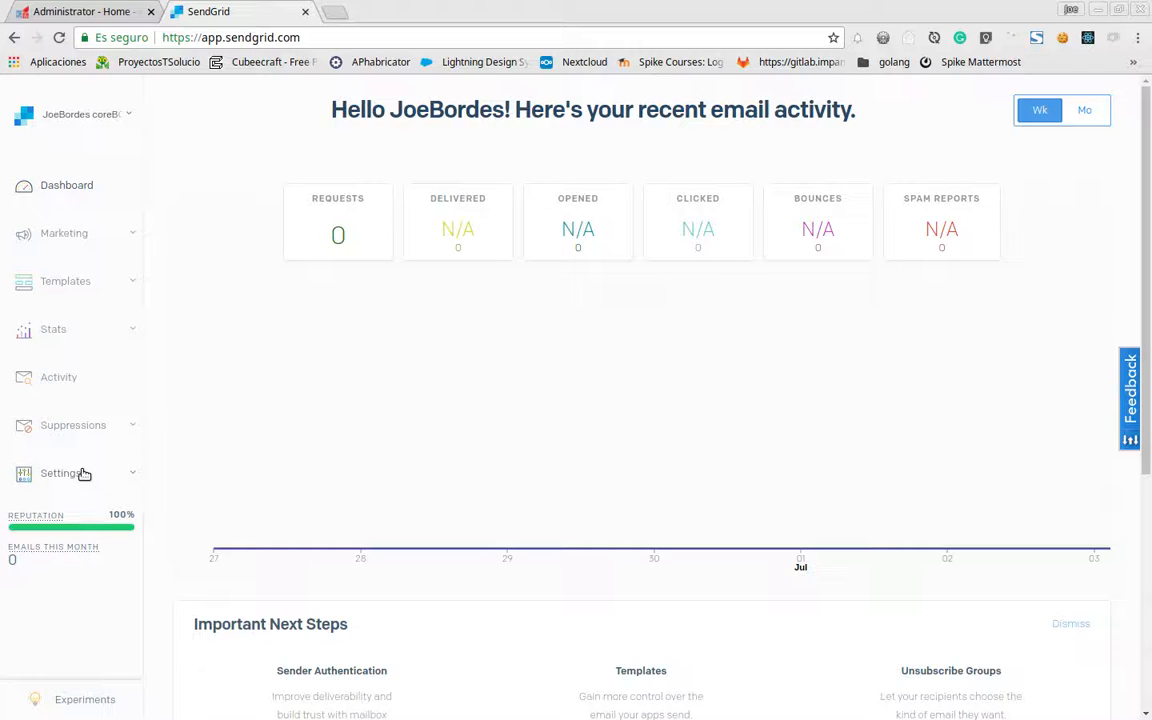
{"action": "left_click", "coordinate": [84, 474]}
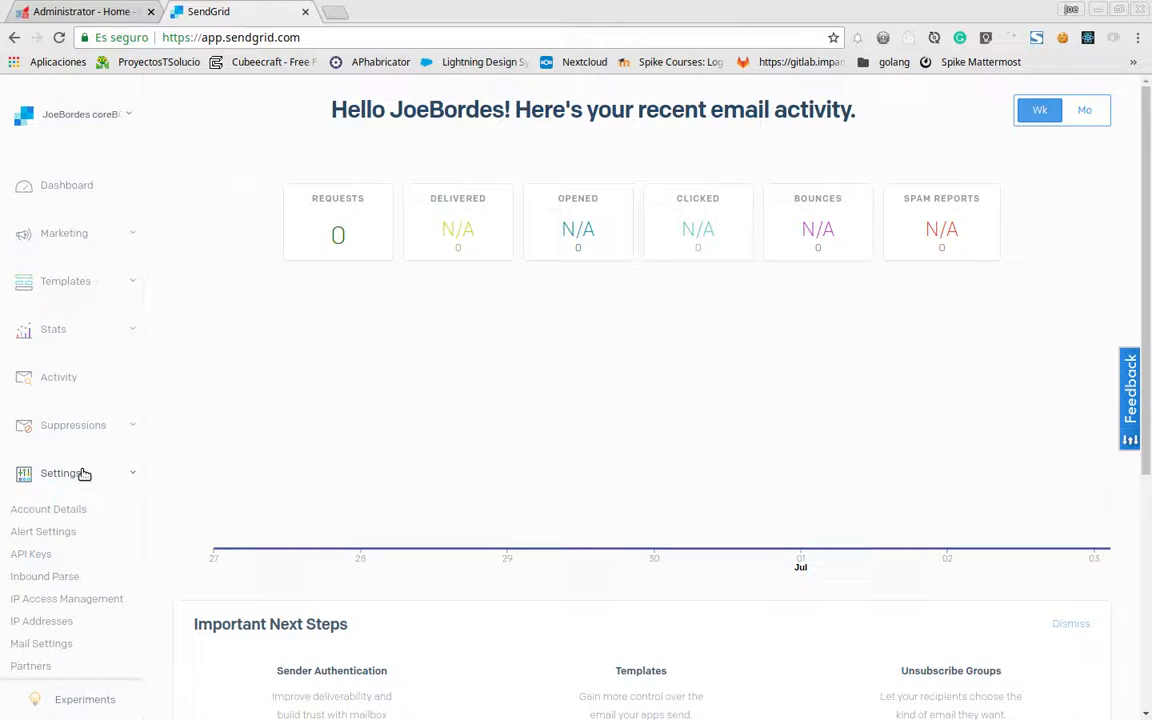
{"action": "scroll", "coordinate": [65, 473], "scroll_direction": "down", "scroll_amount": 1}
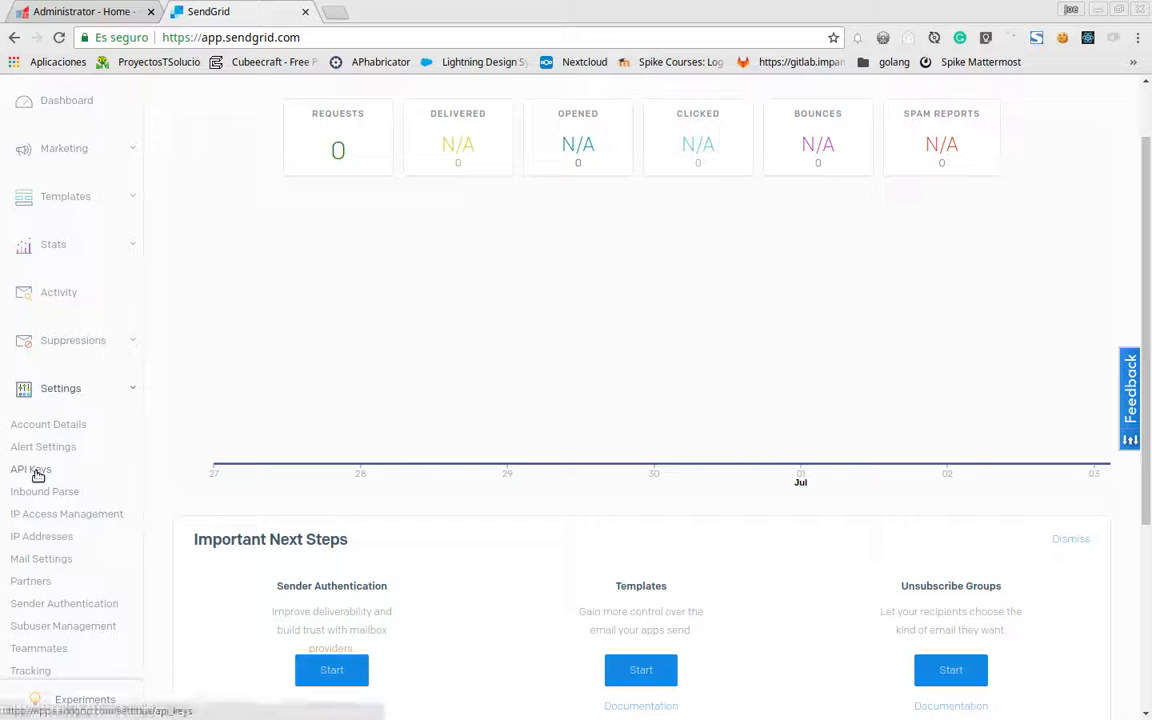
Go to Settings > API Keys and start the Create API Key form
{"action": "left_click", "coordinate": [36, 472]}
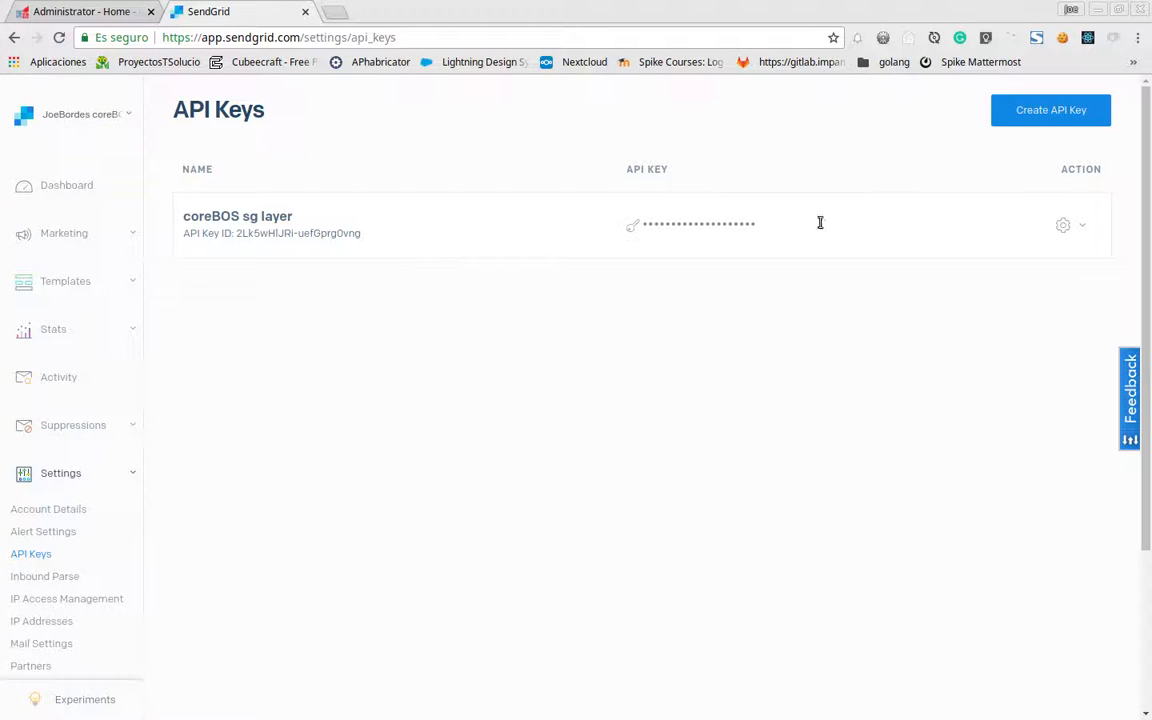
{"action": "left_click", "coordinate": [1049, 112]}
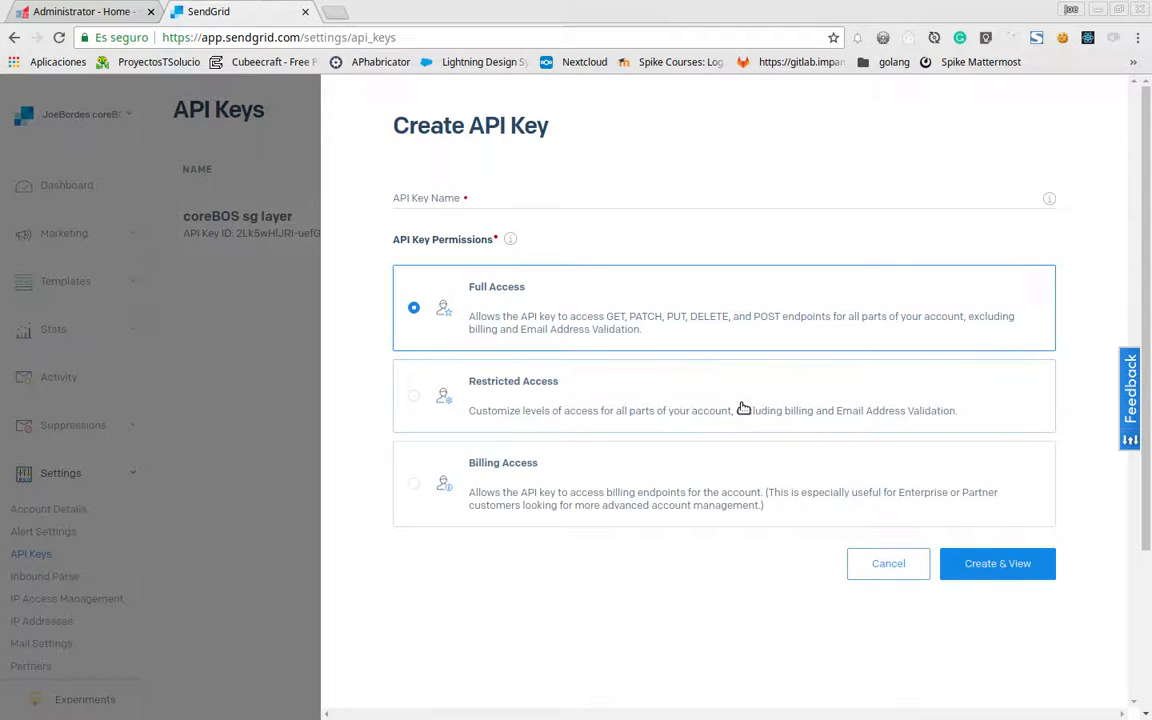
Create a Full Access API key named 'testname' and reveal its generated value
{"action": "left_click", "coordinate": [507, 404]}
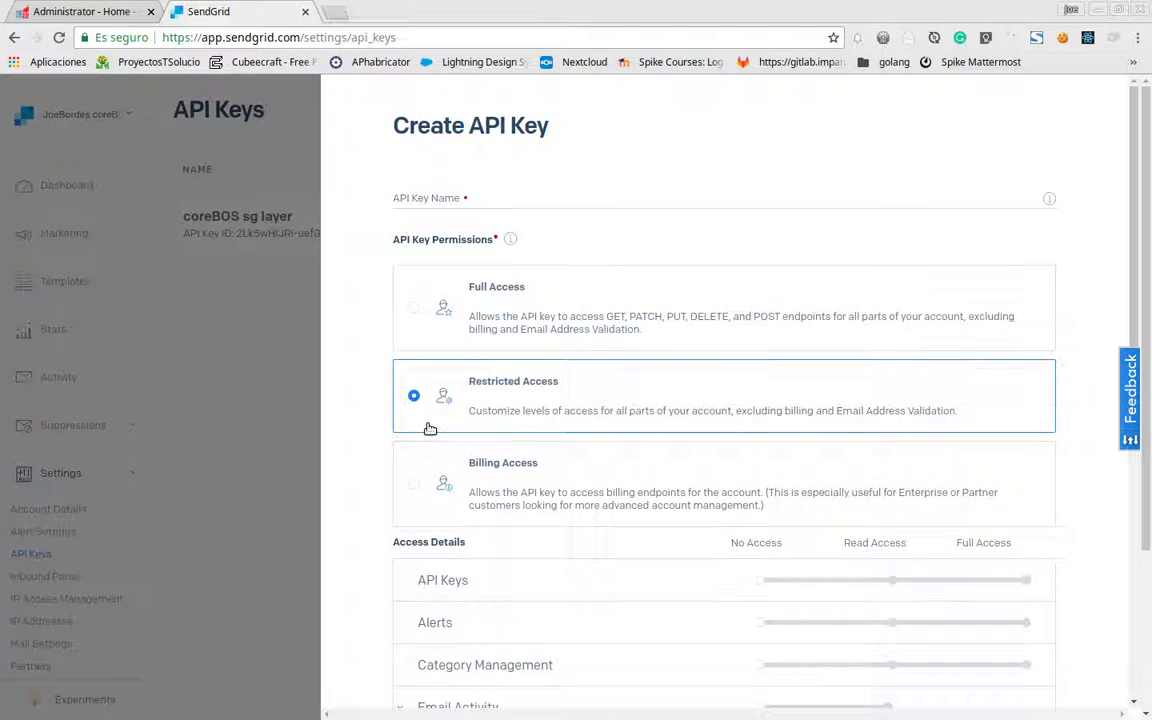
{"action": "scroll", "coordinate": [430, 428], "scroll_direction": "down", "scroll_amount": 4}
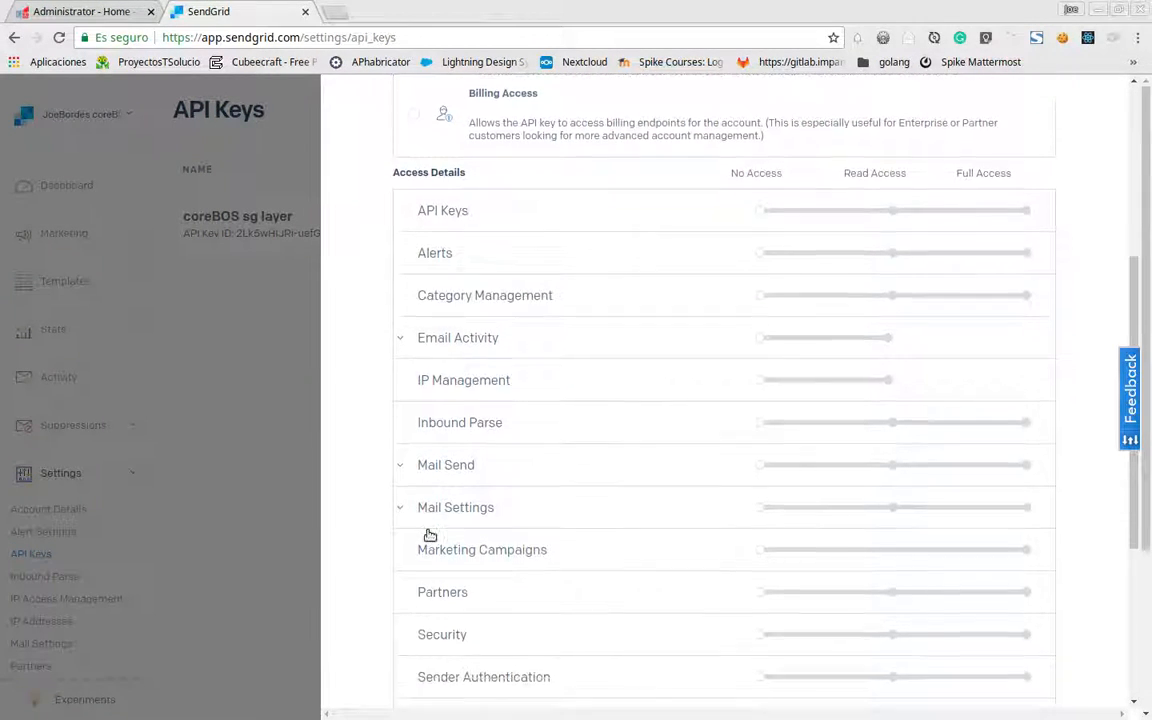
{"action": "scroll", "coordinate": [430, 535], "scroll_direction": "down", "scroll_amount": 1}
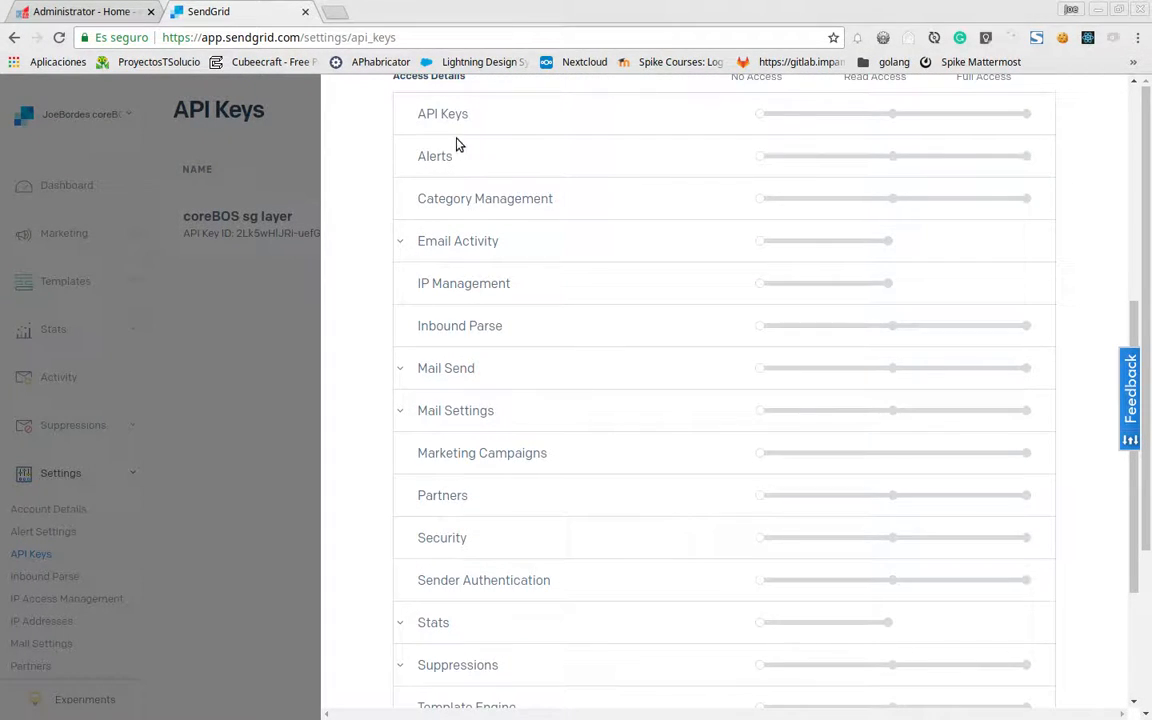
{"action": "scroll", "coordinate": [463, 360], "scroll_direction": "down", "scroll_amount": 2}
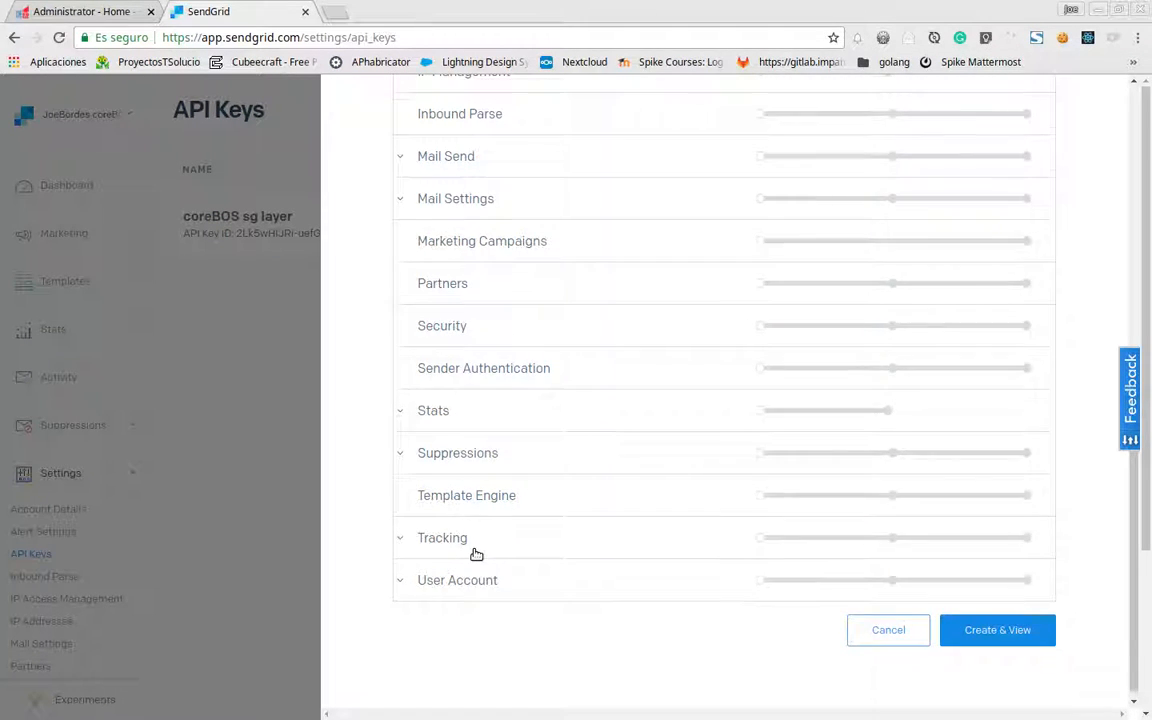
{"action": "scroll", "coordinate": [481, 548], "scroll_direction": "up", "scroll_amount": 6}
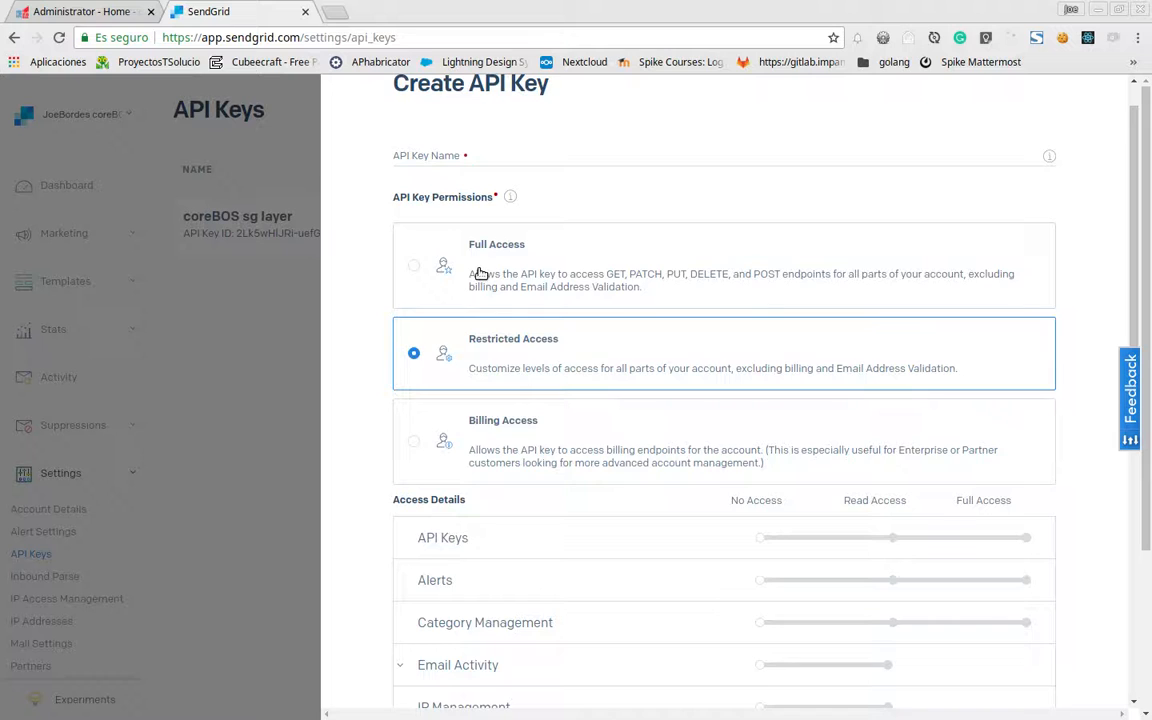
{"action": "left_click", "coordinate": [481, 273]}
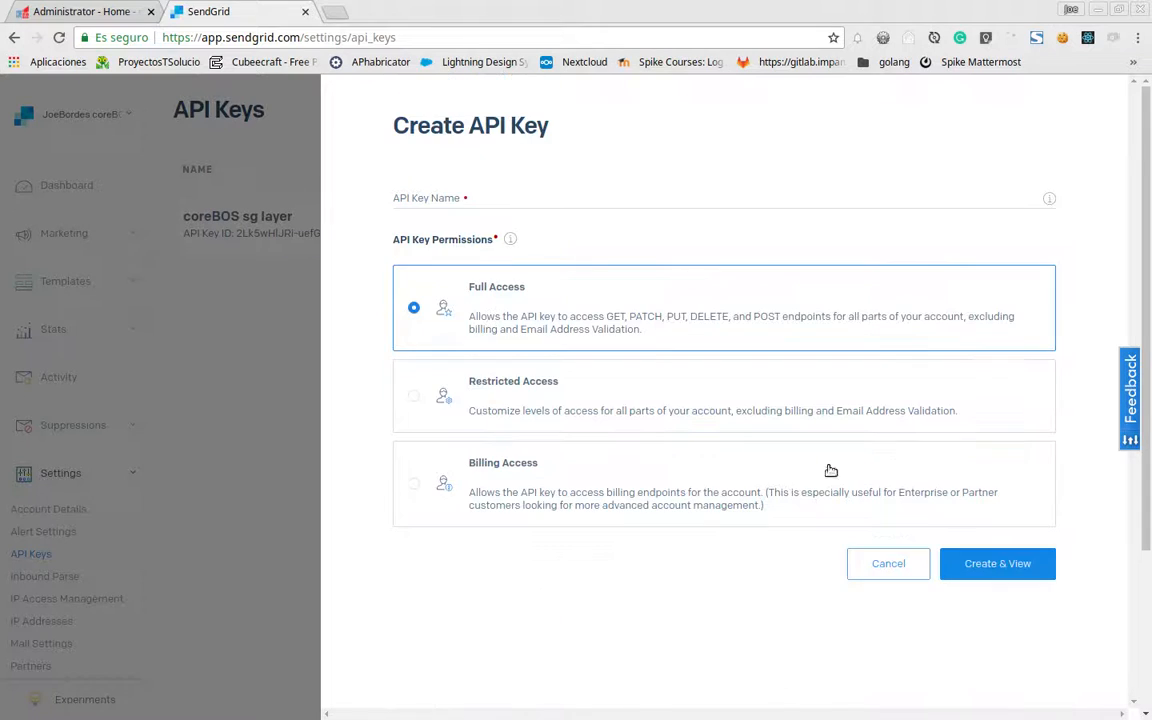
{"action": "left_click", "coordinate": [992, 568]}
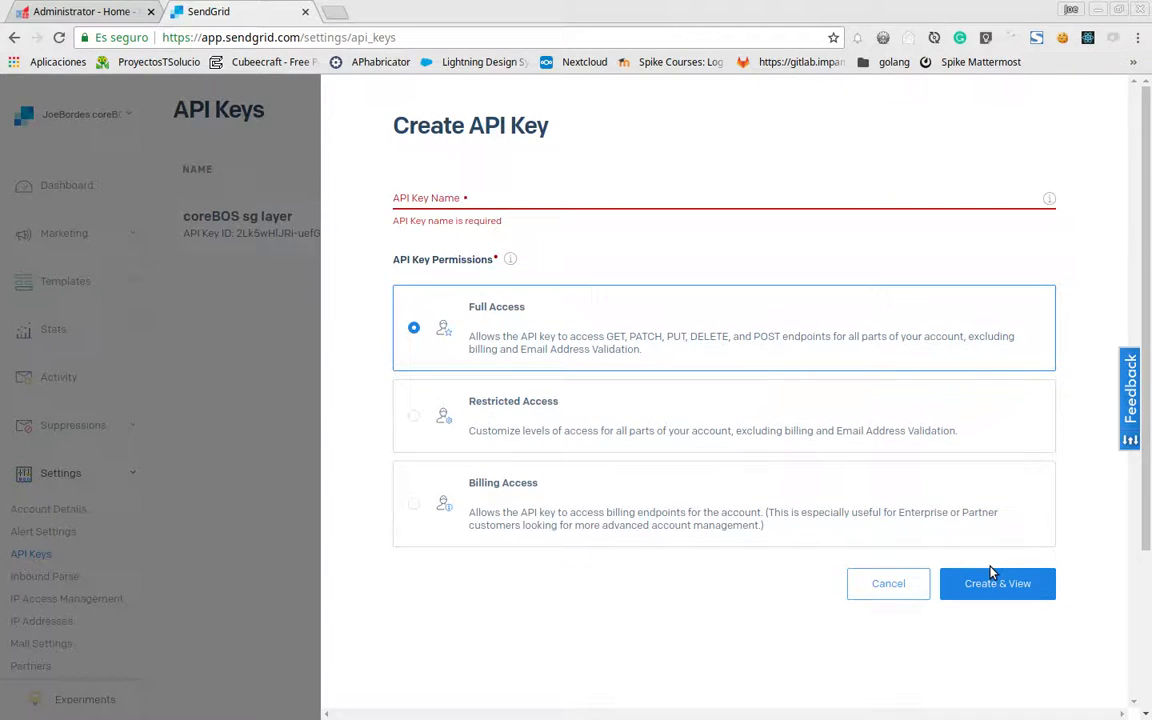
{"action": "left_click", "coordinate": [457, 199]}
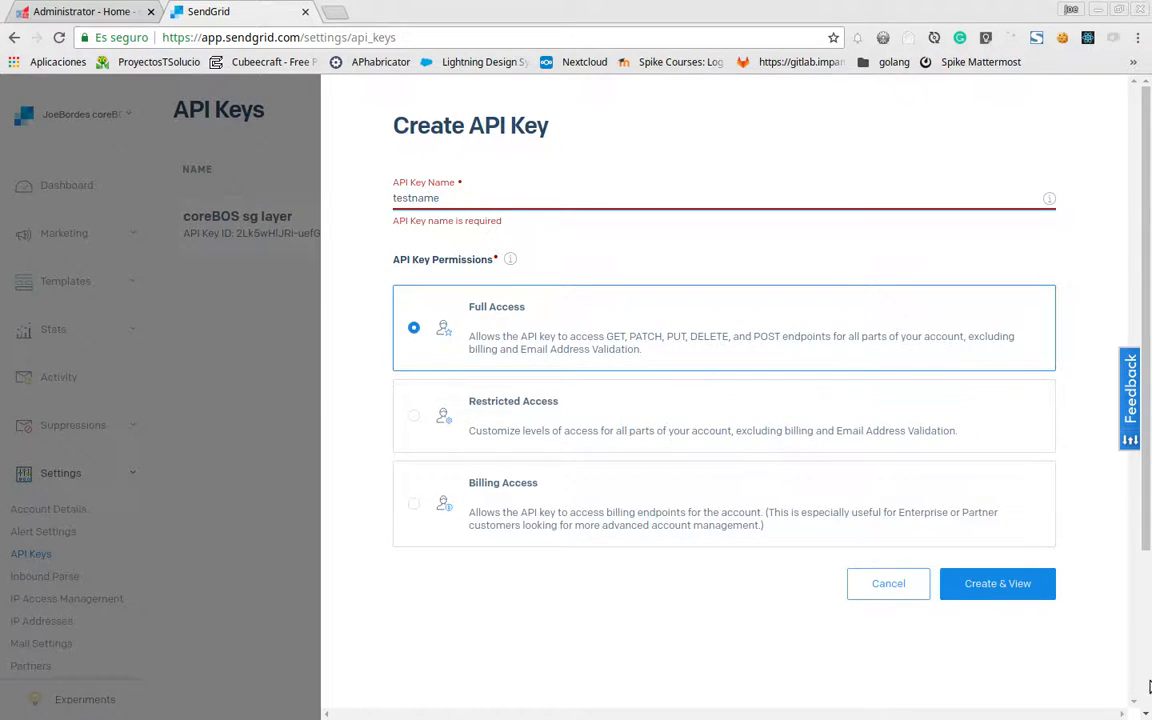
{"action": "left_click", "coordinate": [993, 586]}
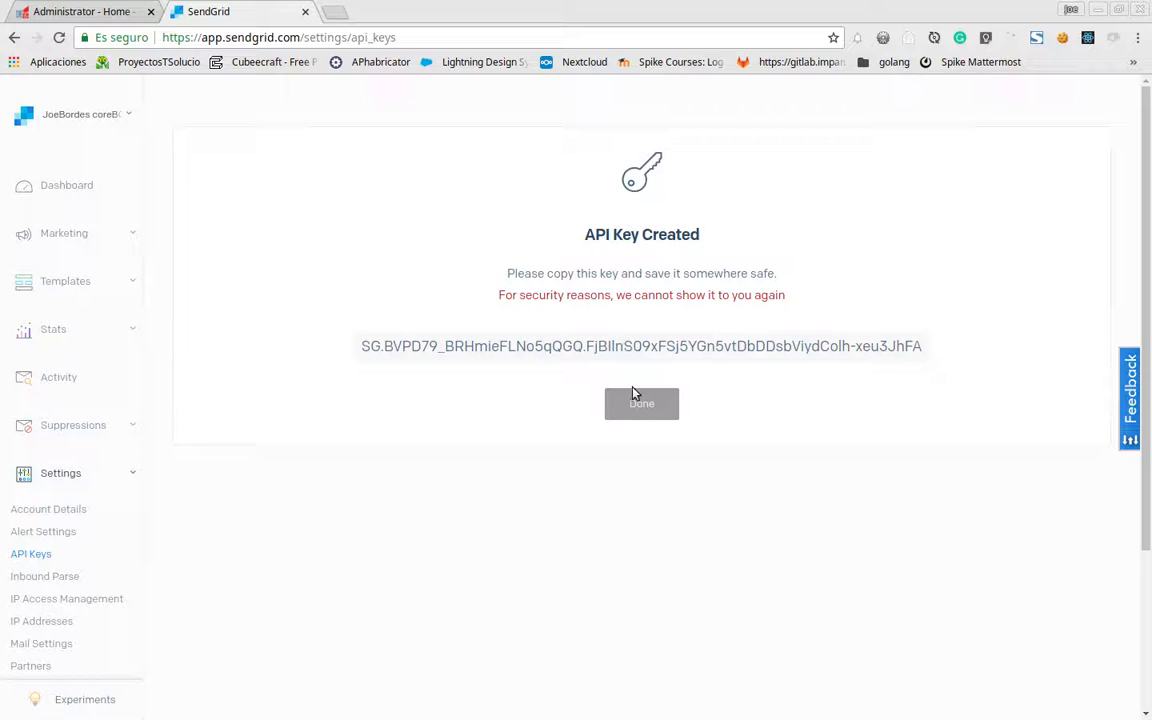
Copy the testname key value, then delete the testname key, leaving only coreBOS sg layer
{"action": "left_click", "coordinate": [616, 350]}
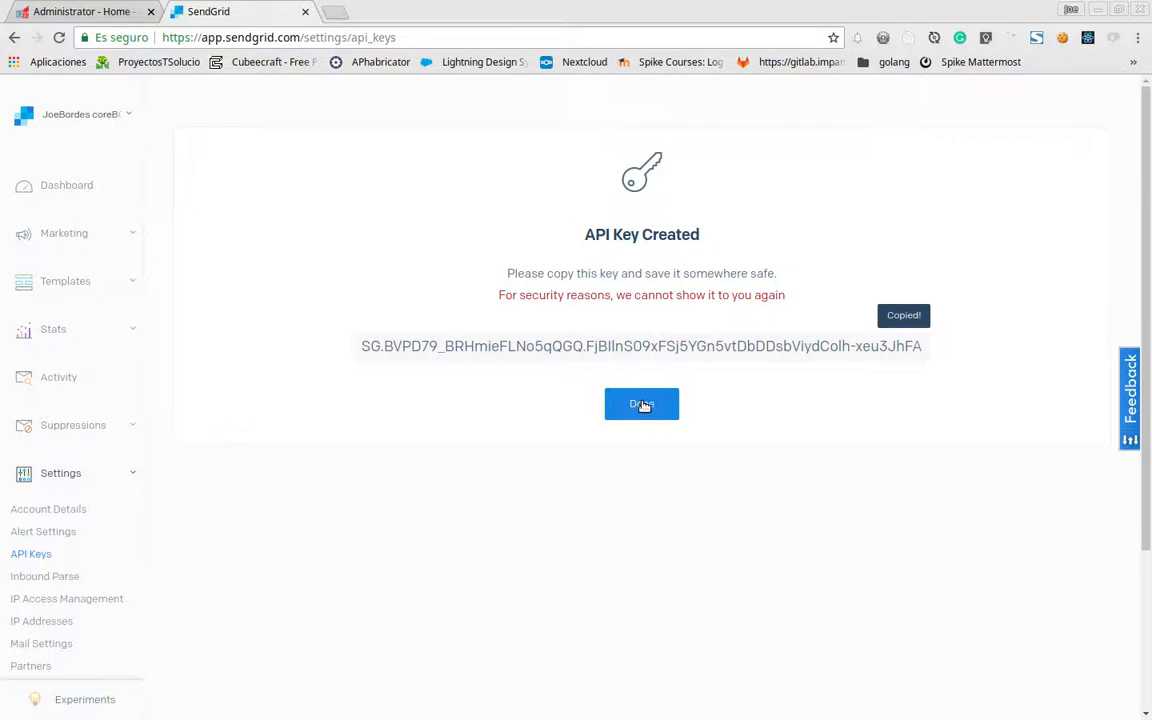
{"action": "left_click", "coordinate": [642, 405]}
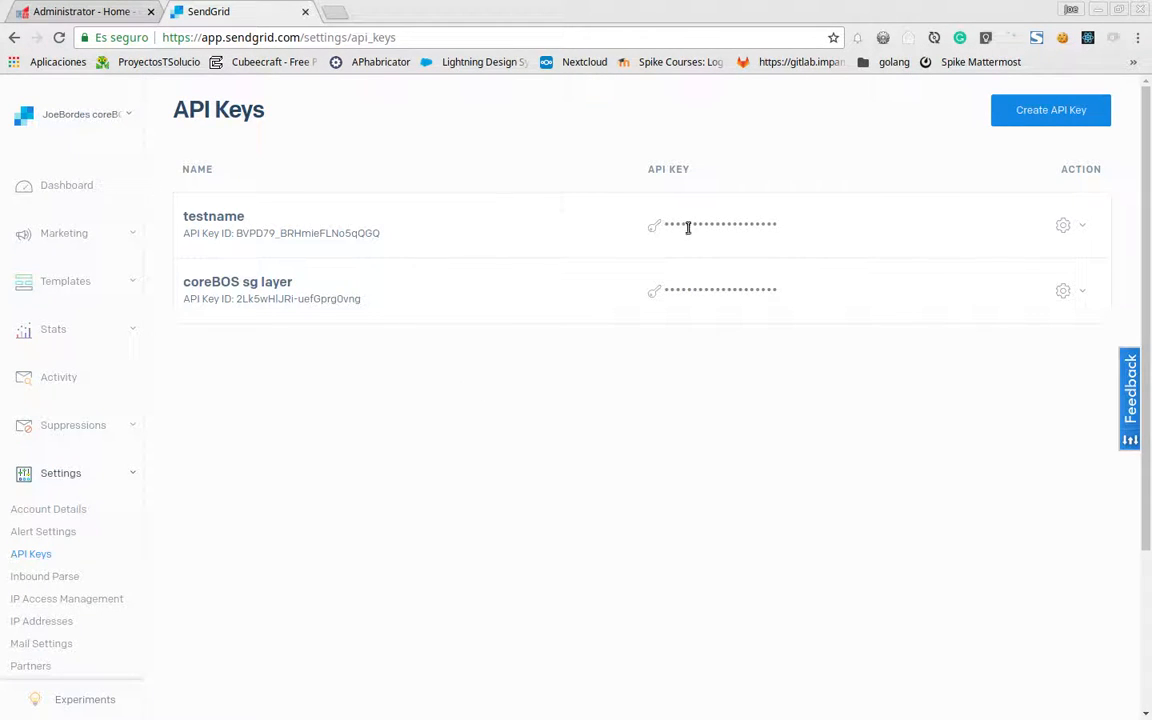
{"action": "mouse_move", "coordinate": [744, 225]}
{"action": "left_click", "coordinate": [1075, 225]}
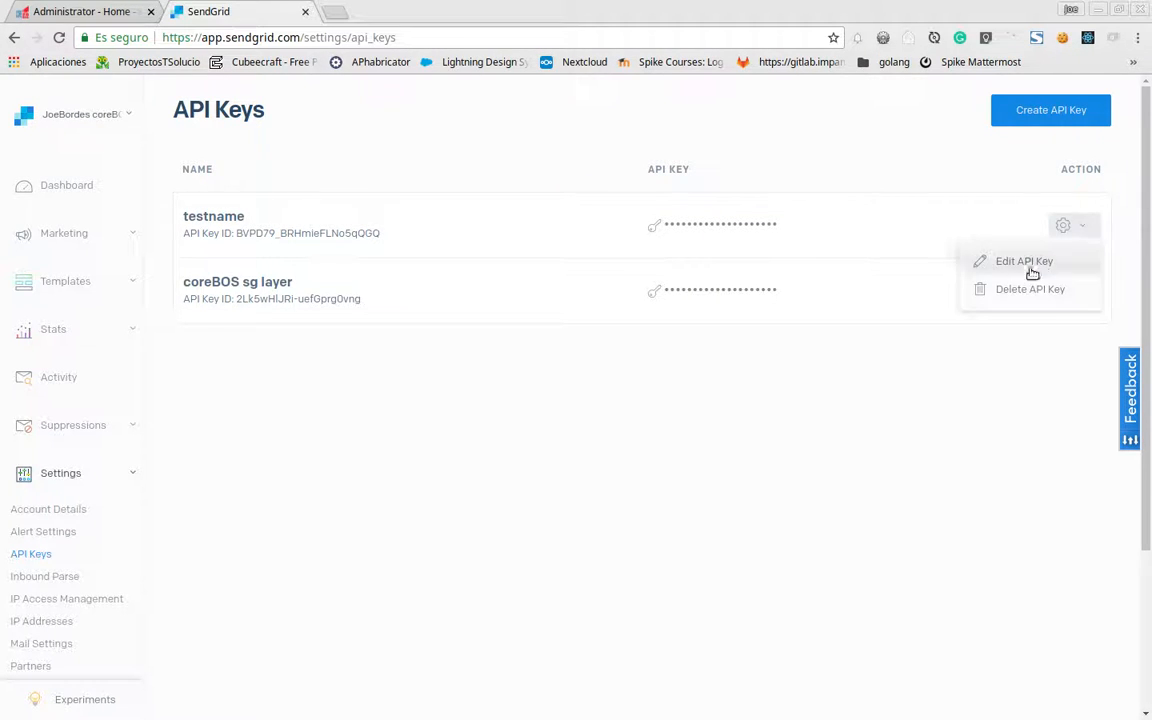
{"action": "left_click", "coordinate": [1028, 289]}
{"action": "left_click", "coordinate": [640, 301]}
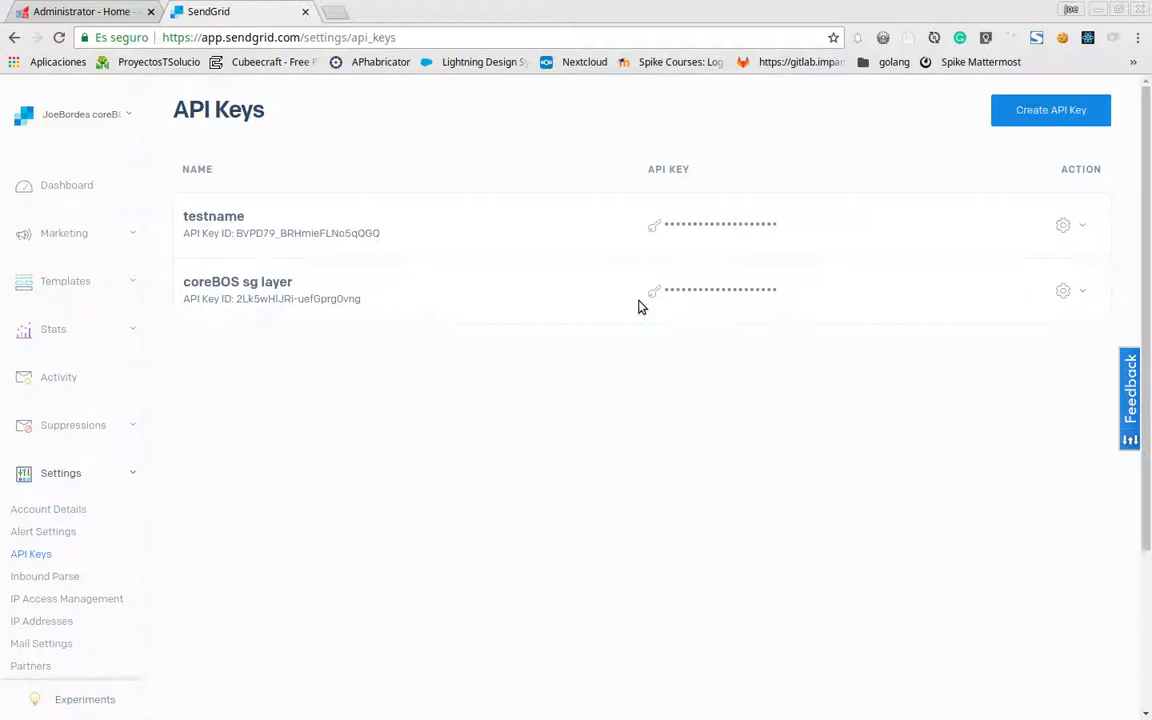
In coreBOS, change module=Home to Utilities in the address to show Available Integrations
{"action": "left_click", "coordinate": [70, 11]}
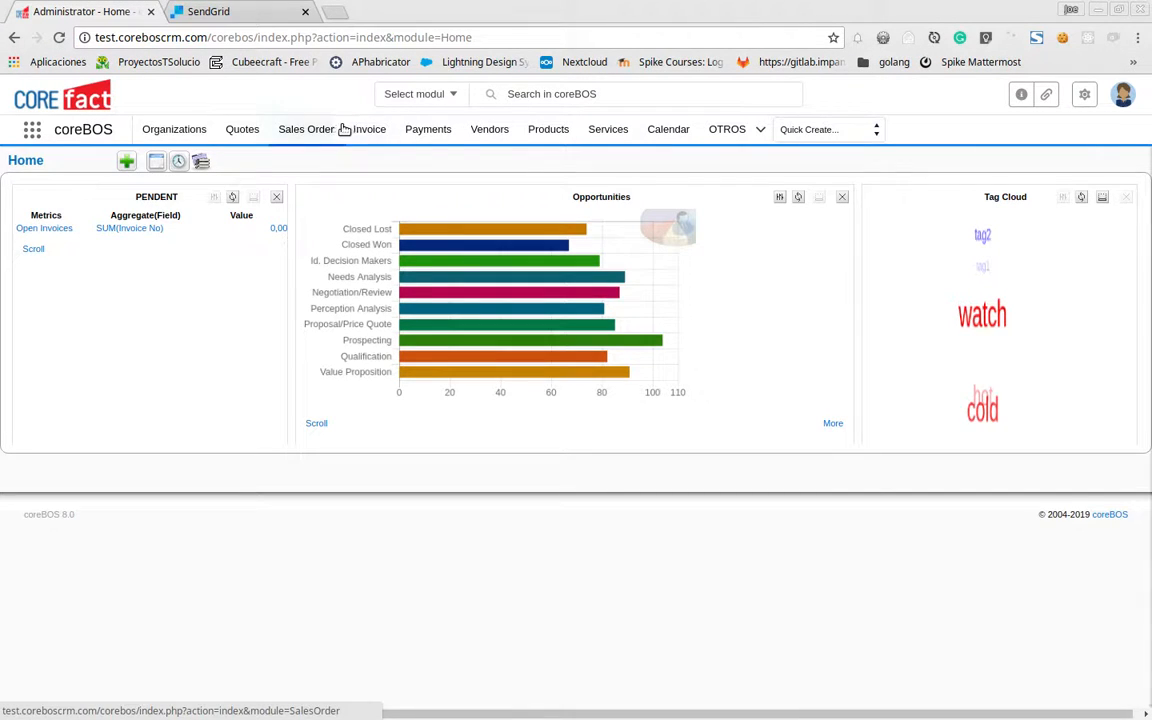
{"action": "left_click", "coordinate": [450, 38]}
{"action": "double_click", "coordinate": [452, 37]}
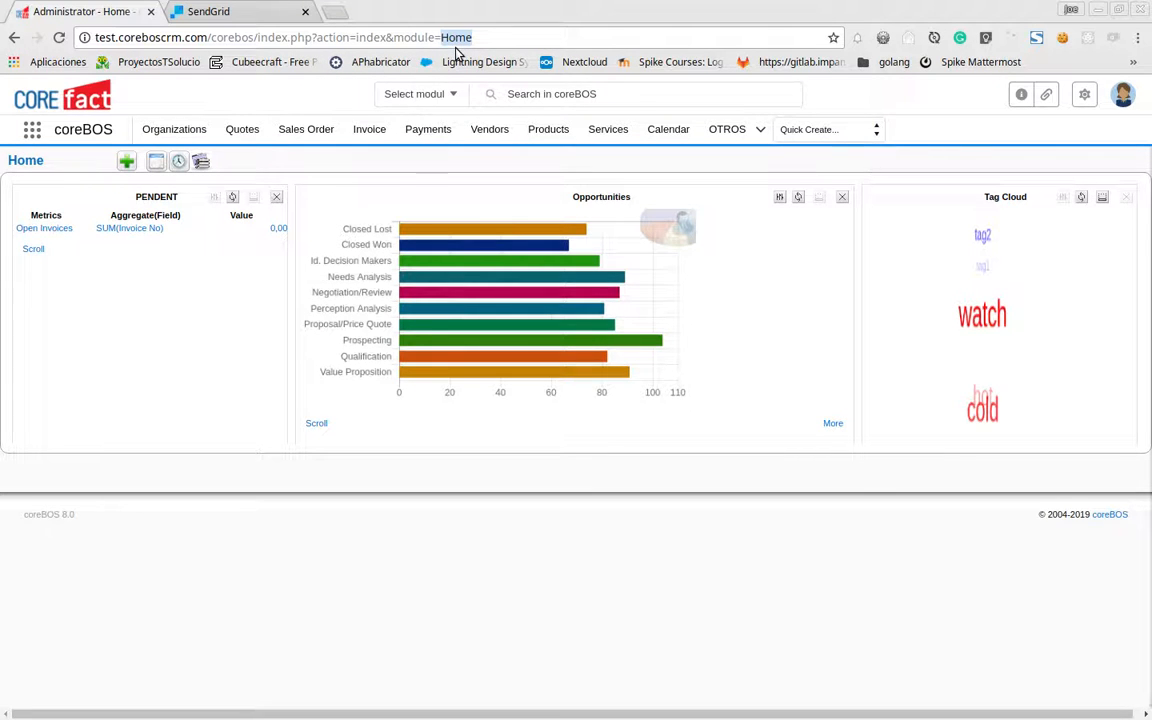
{"action": "type", "text": "Util"}
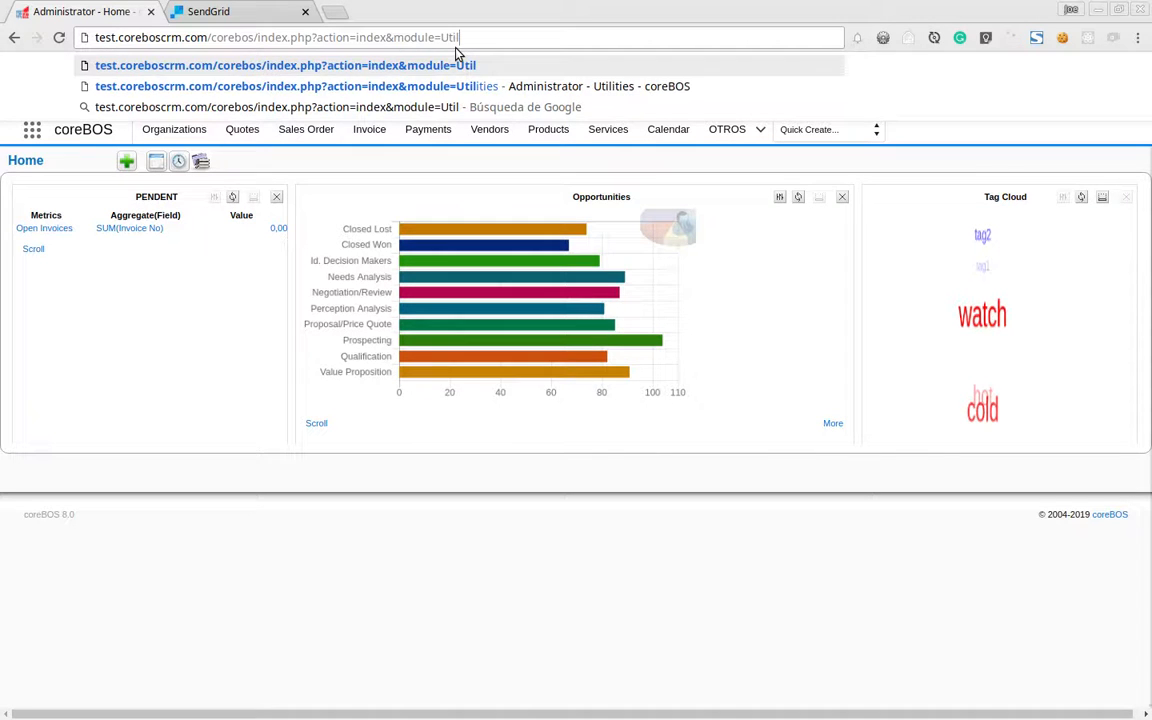
{"action": "key", "text": "Down"}
{"action": "key", "text": "Return"}
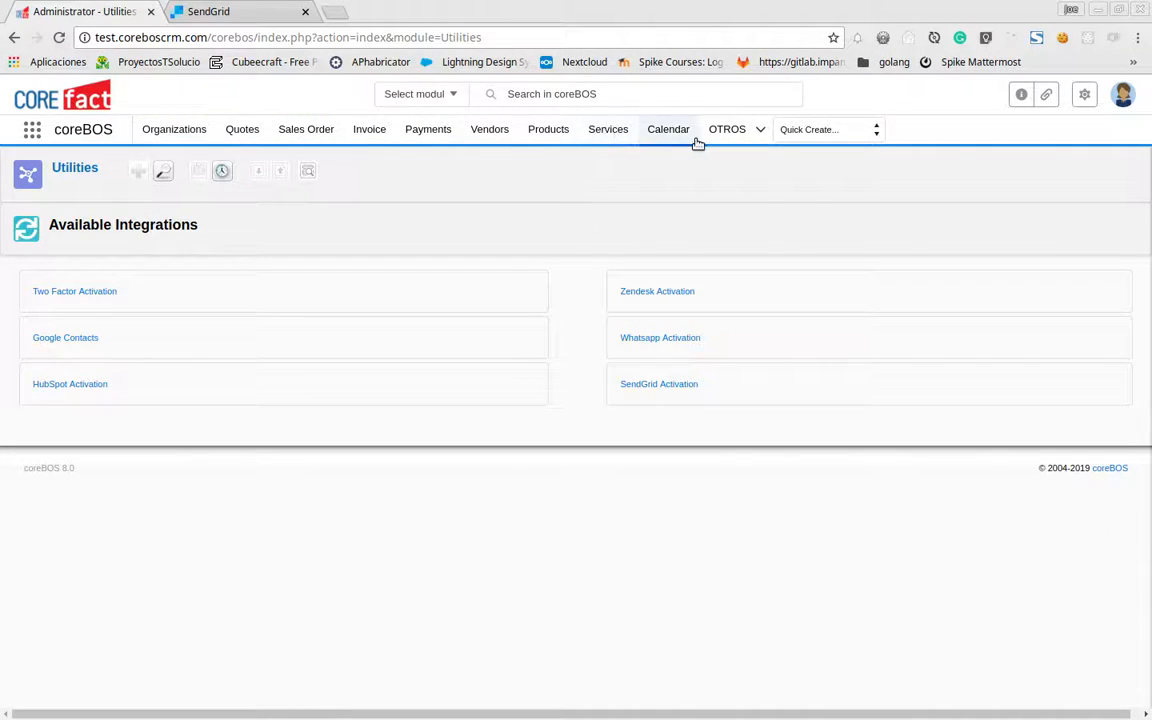
{"action": "mouse_move", "coordinate": [725, 133]}
{"action": "mouse_move", "coordinate": [726, 193]}
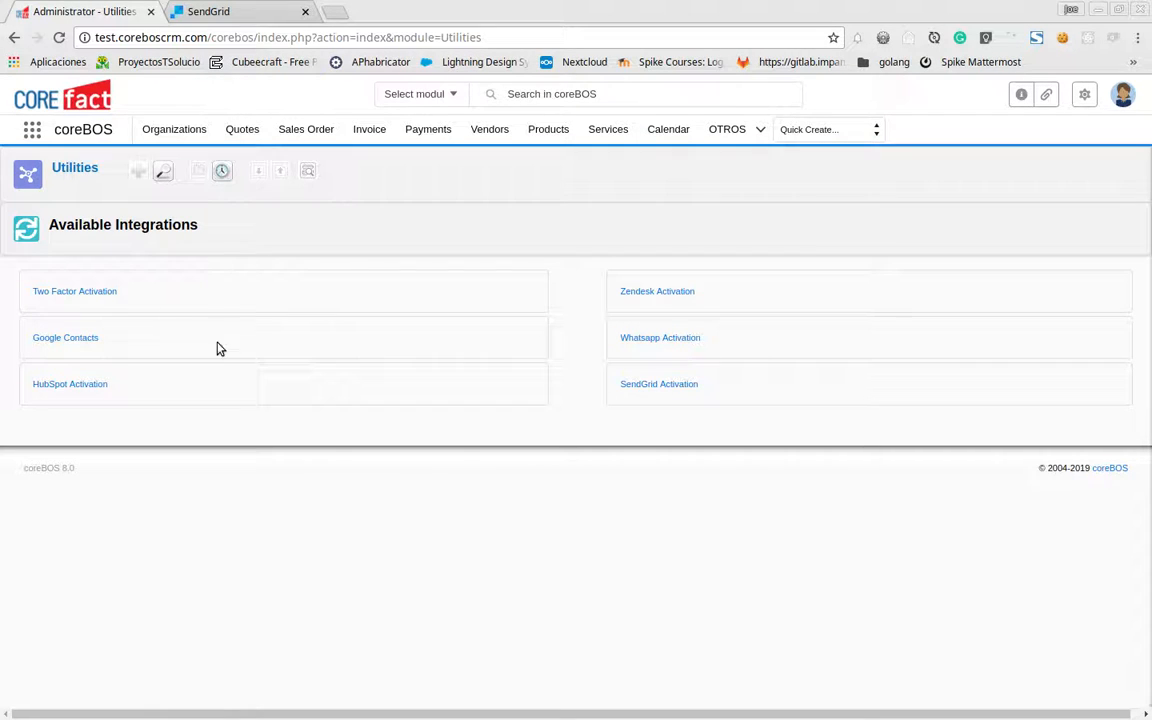
Open SendGrid Activation and review its credentials and the transactional email server note
{"action": "left_click", "coordinate": [654, 386]}
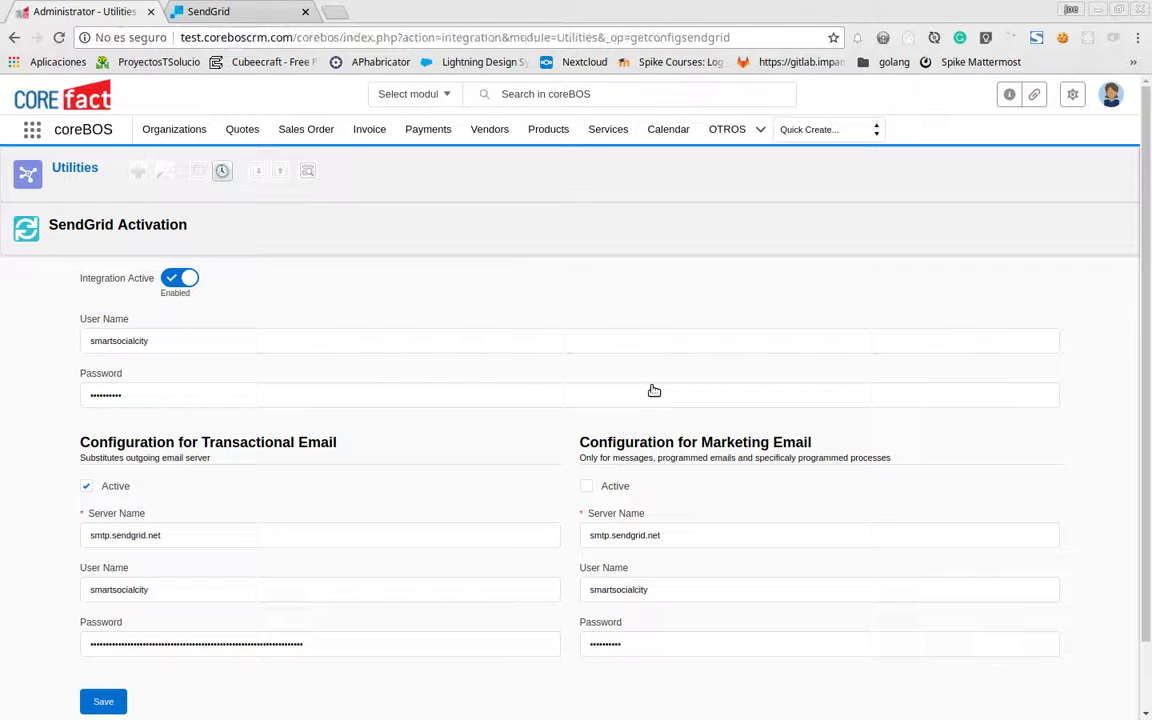
{"action": "scroll", "coordinate": [350, 229], "scroll_direction": "down", "scroll_amount": 1}
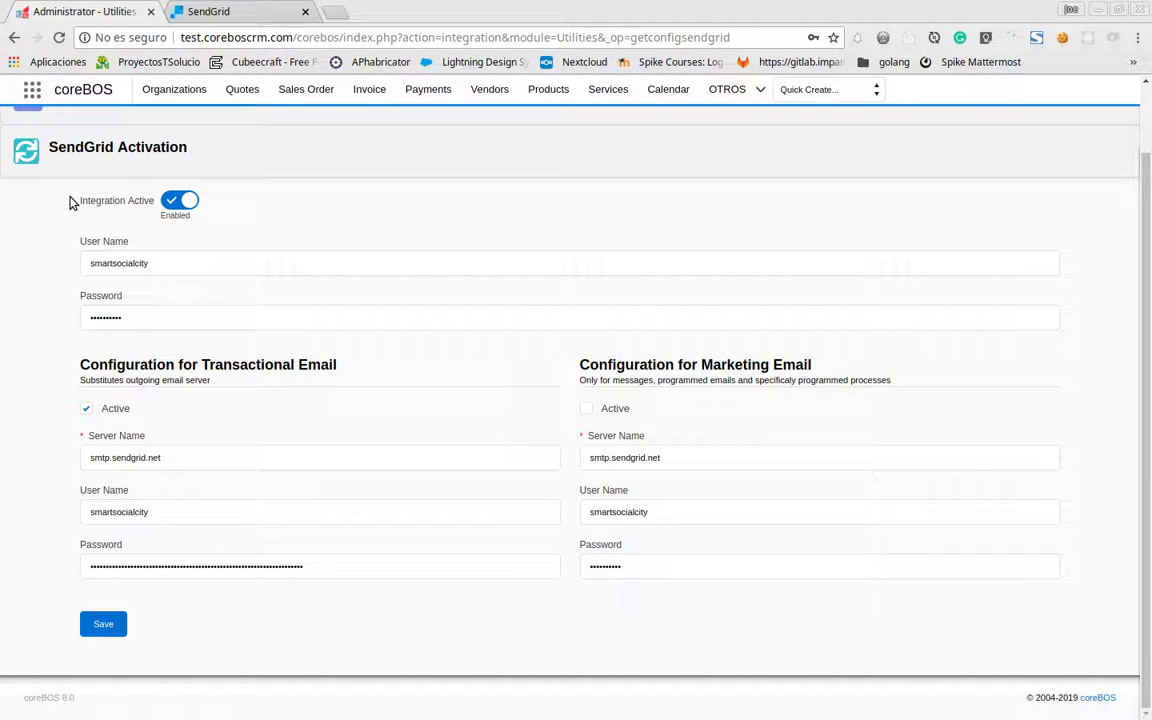
{"action": "left_click", "coordinate": [213, 265]}
{"action": "left_click", "coordinate": [208, 316]}
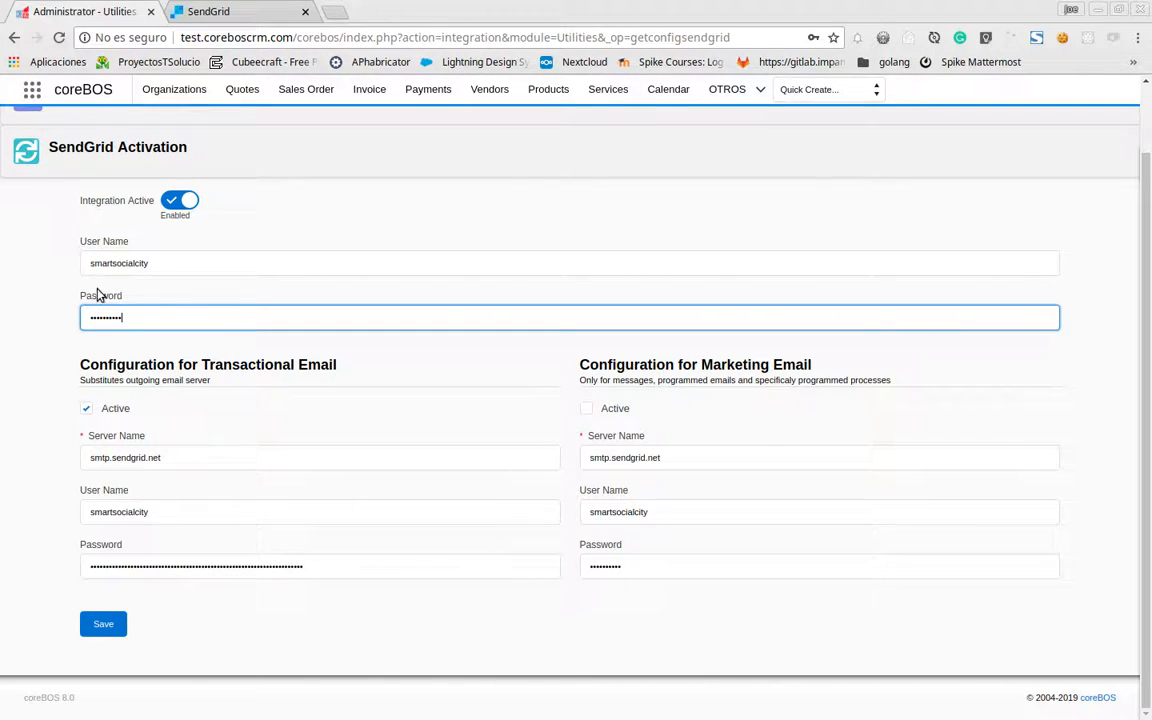
{"action": "left_click_drag", "start_coordinate": [80, 367], "coordinate": [338, 370]}
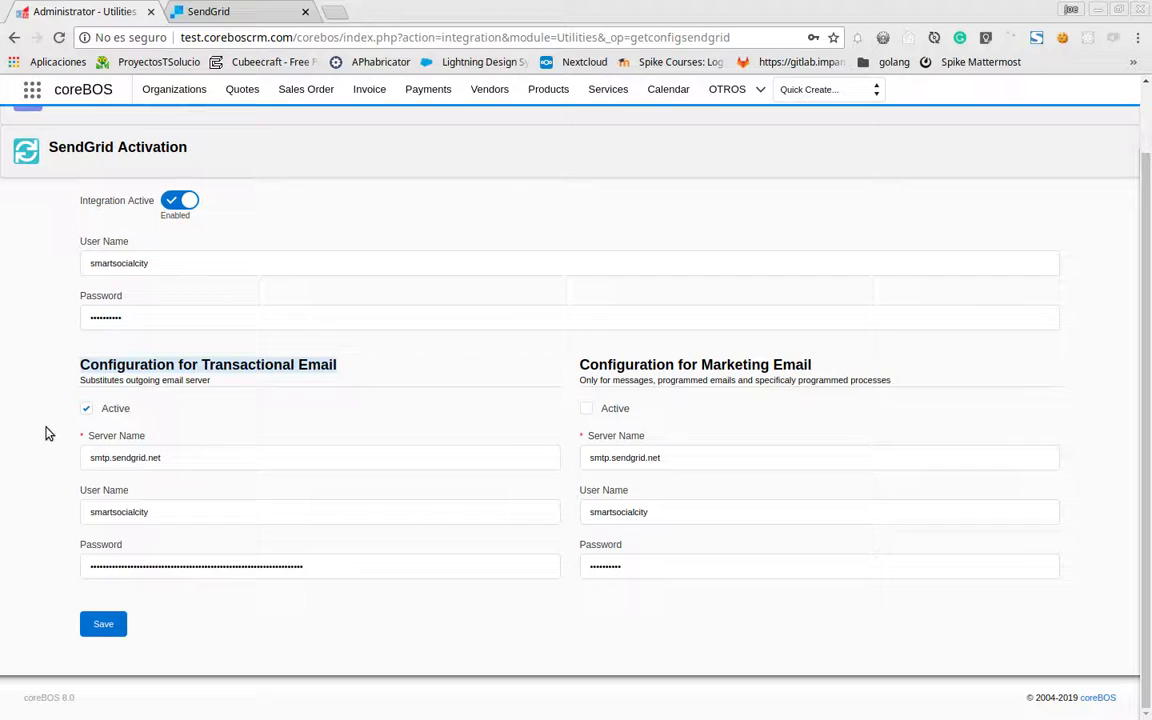
{"action": "left_click", "coordinate": [82, 387]}
{"action": "left_click_drag", "start_coordinate": [82, 387], "coordinate": [204, 380]}
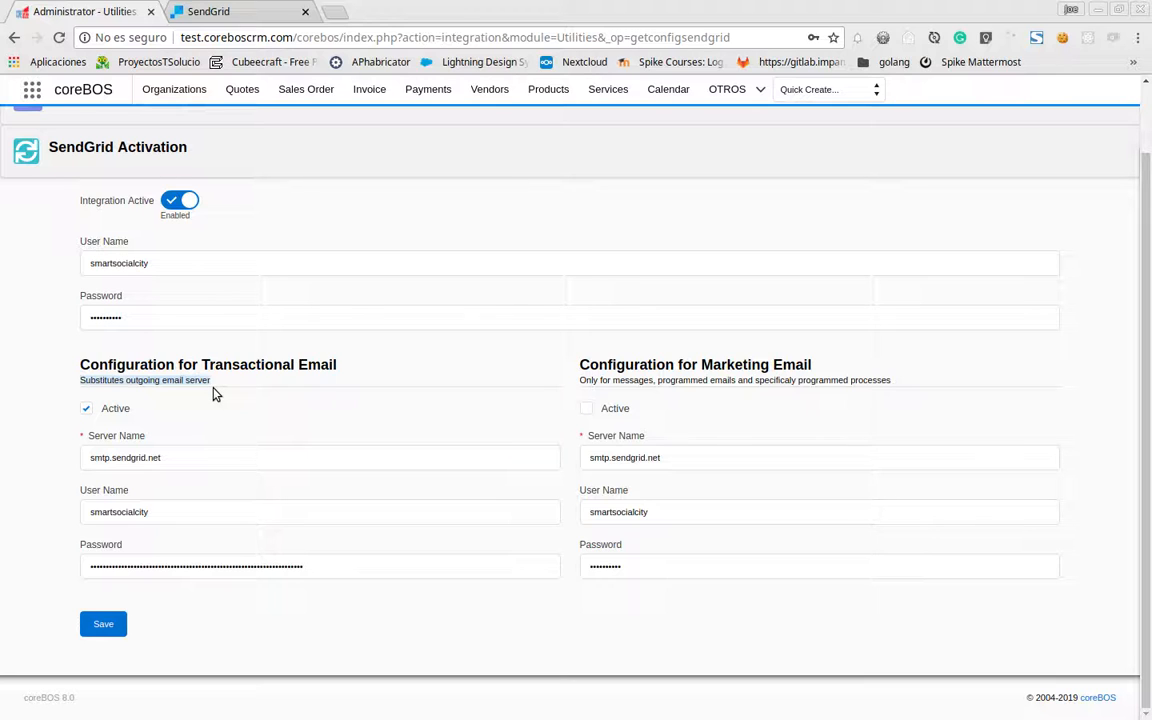
{"action": "scroll", "coordinate": [1011, 167], "scroll_direction": "up", "scroll_amount": 2}
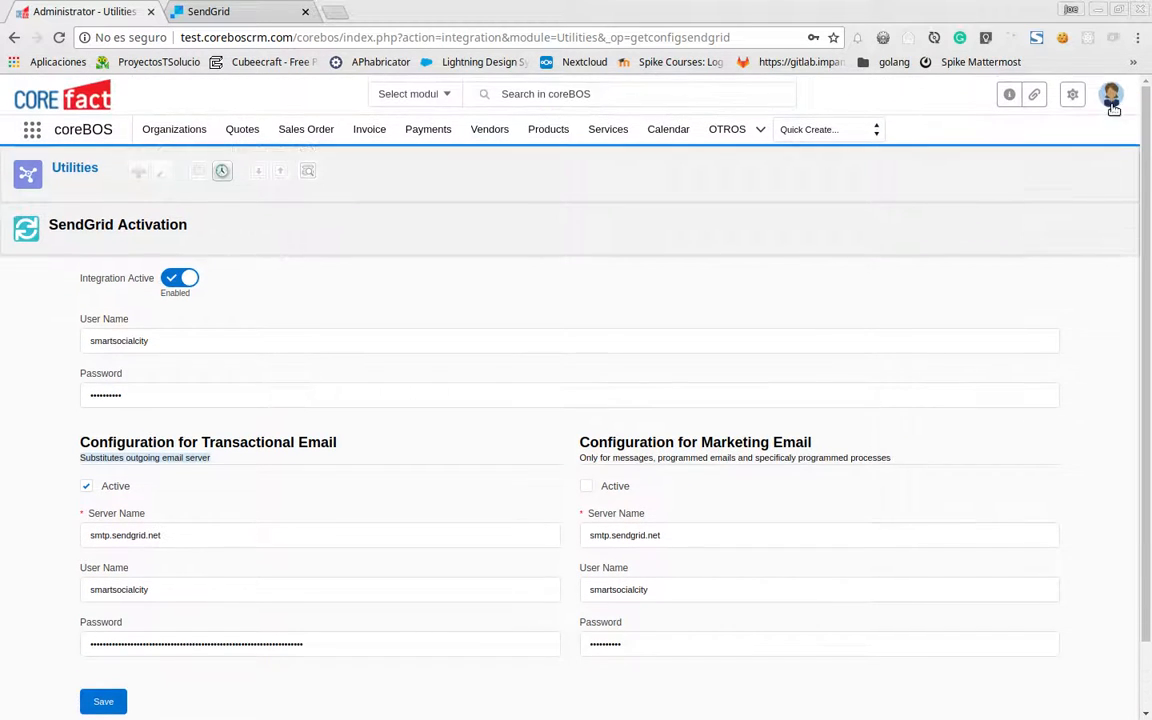
Open CRM Settings in a new tab and view its Outgoing Server settings
{"action": "mouse_move", "coordinate": [1075, 98]}
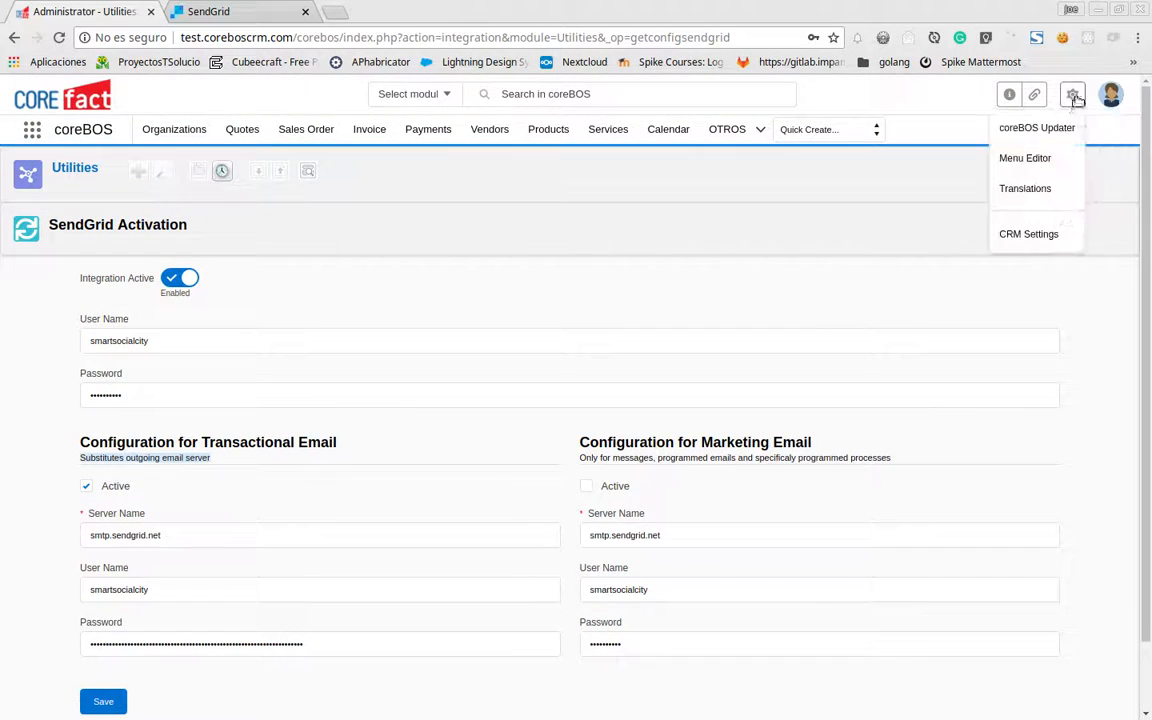
{"action": "middle_click", "coordinate": [1034, 234]}
{"action": "left_click", "coordinate": [262, 14]}
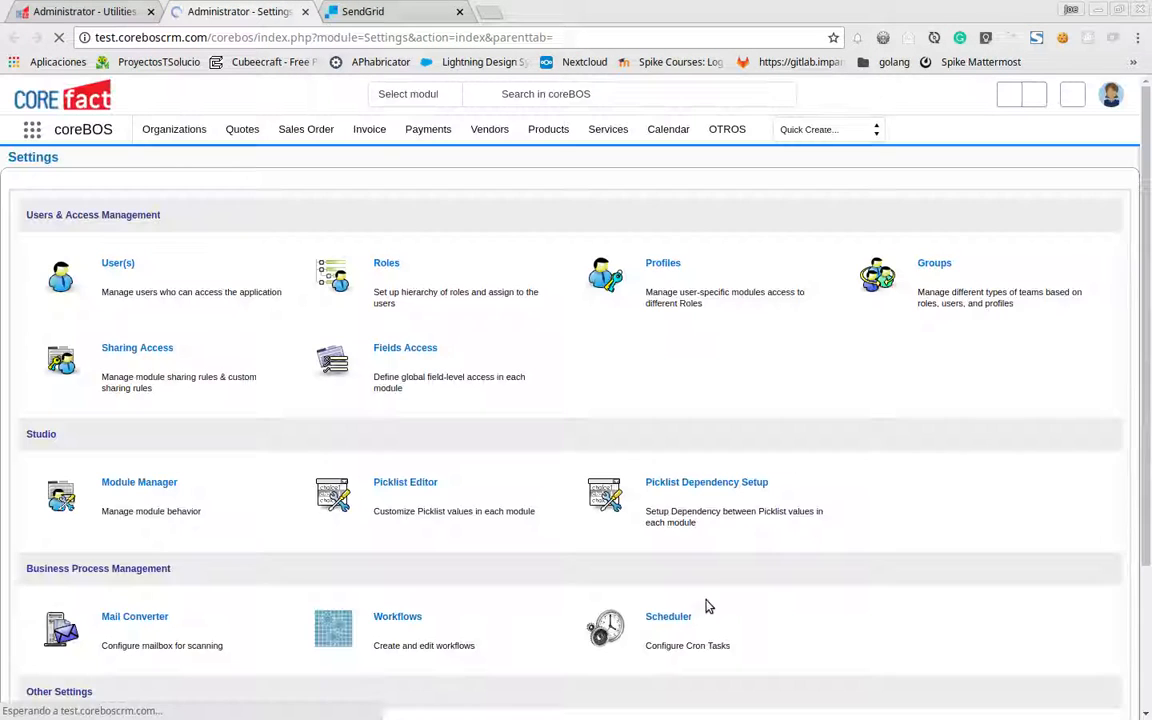
{"action": "scroll", "coordinate": [668, 560], "scroll_direction": "down", "scroll_amount": 4}
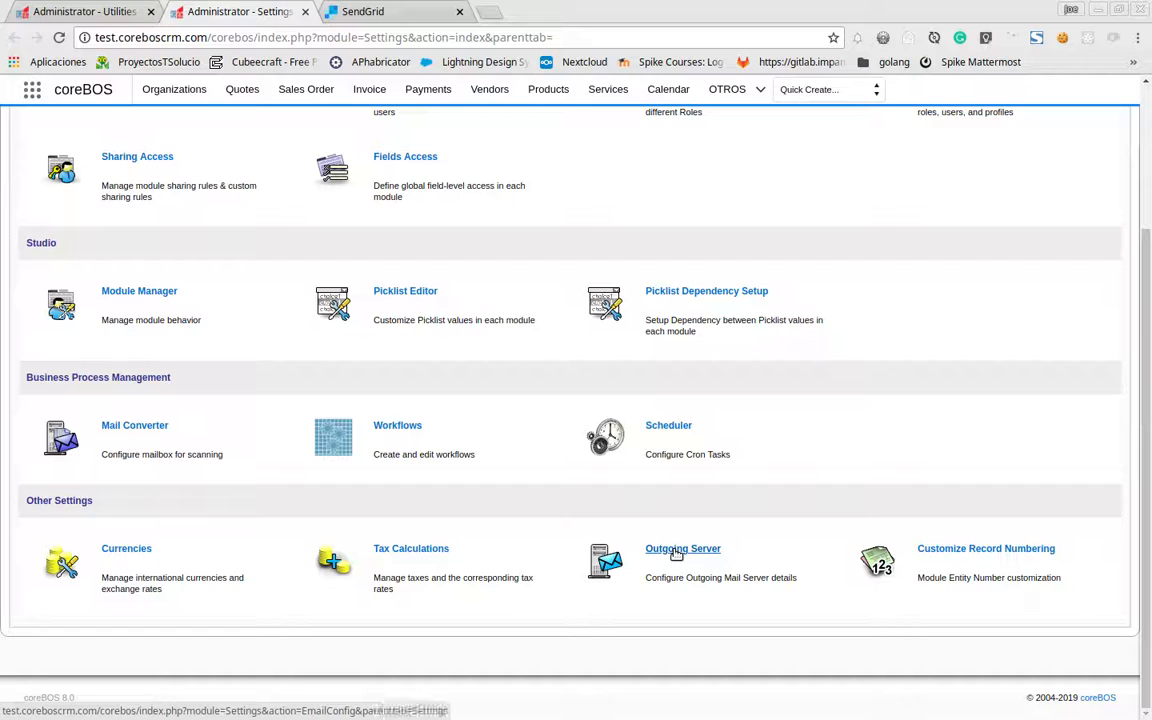
{"action": "left_click", "coordinate": [688, 550]}
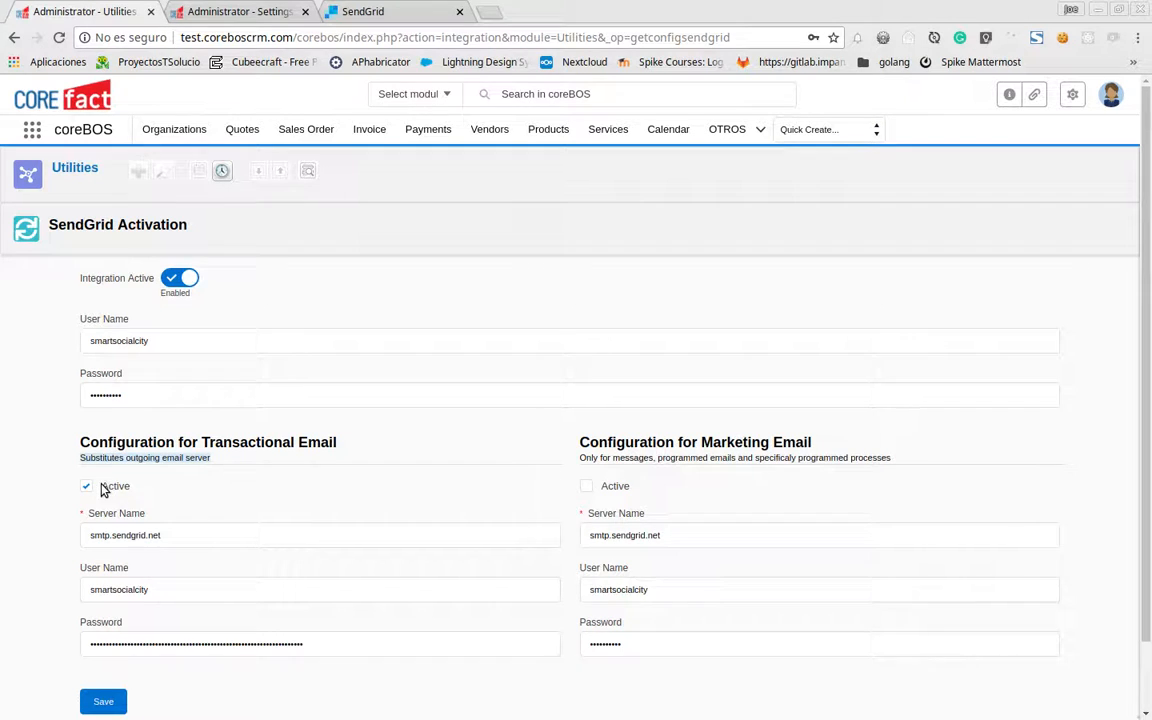
Compare the transactional Server Name and Password with SendGrid's account details and dashboard
{"action": "scroll", "coordinate": [196, 315], "scroll_direction": "down", "scroll_amount": 2}
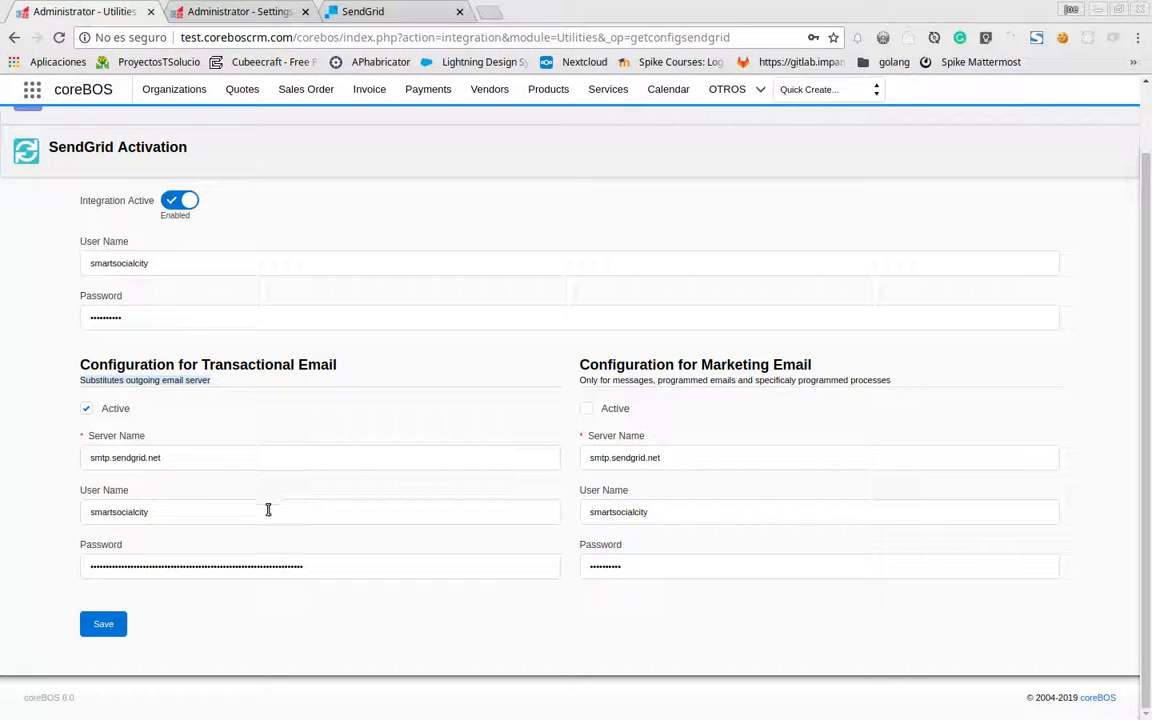
{"action": "left_click", "coordinate": [226, 464]}
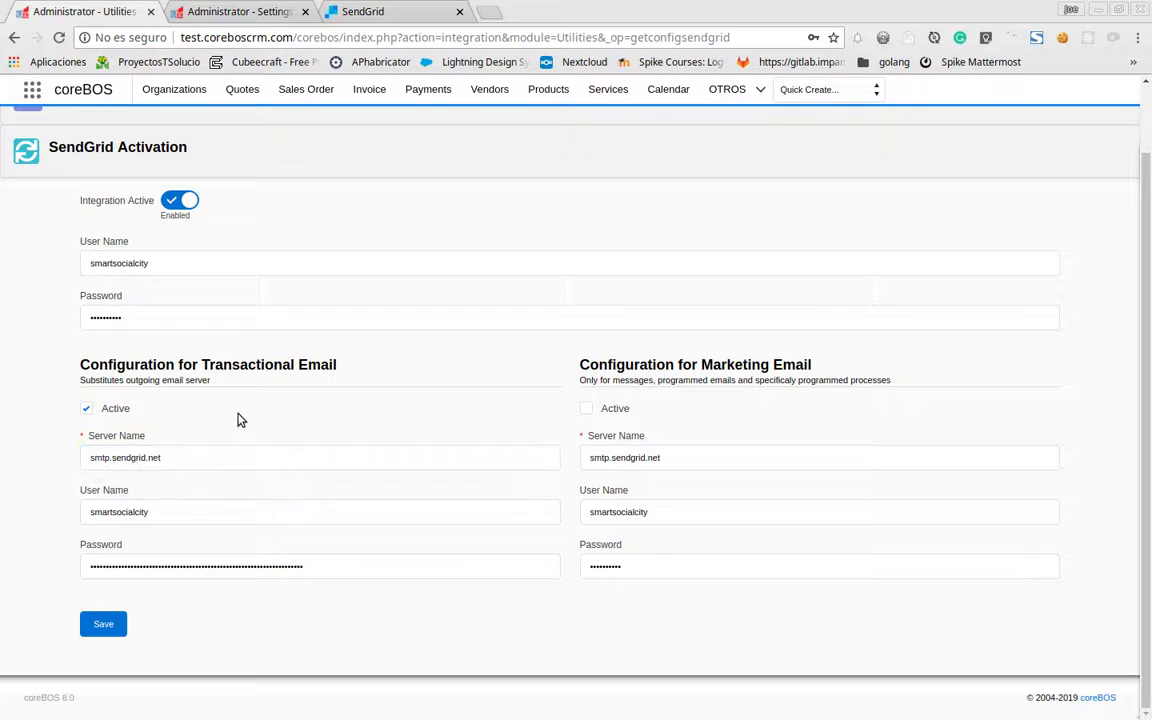
{"action": "left_click", "coordinate": [357, 9]}
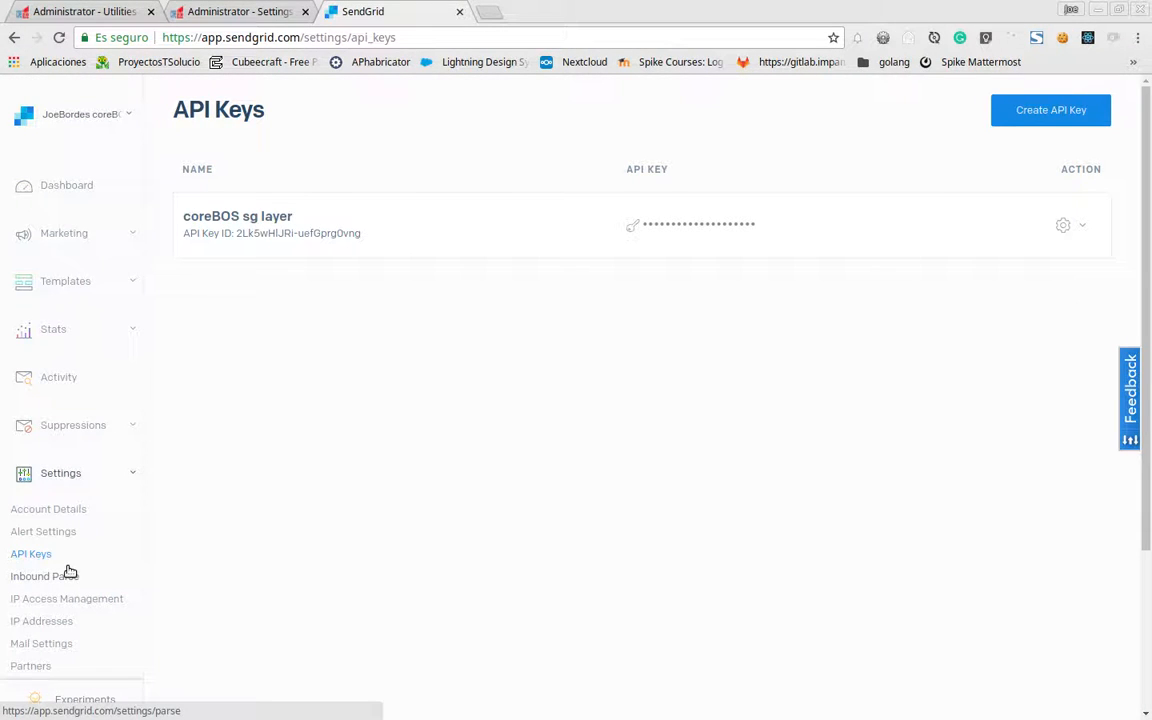
{"action": "left_click", "coordinate": [70, 511]}
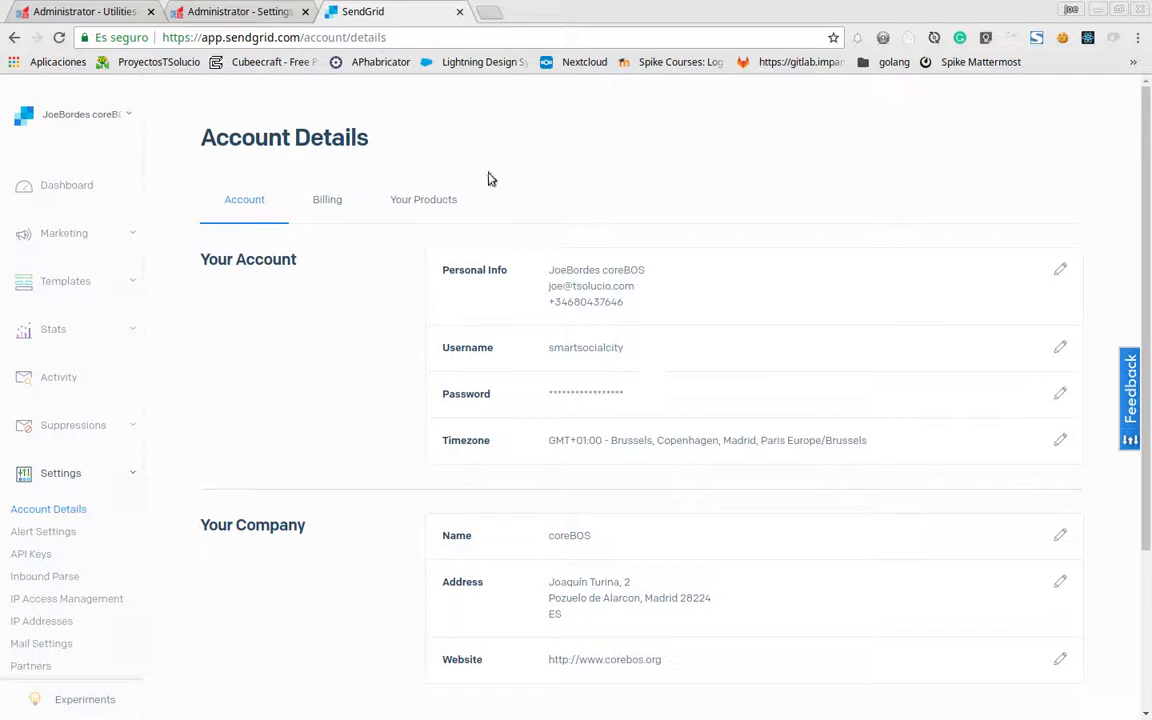
{"action": "left_click", "coordinate": [64, 186]}
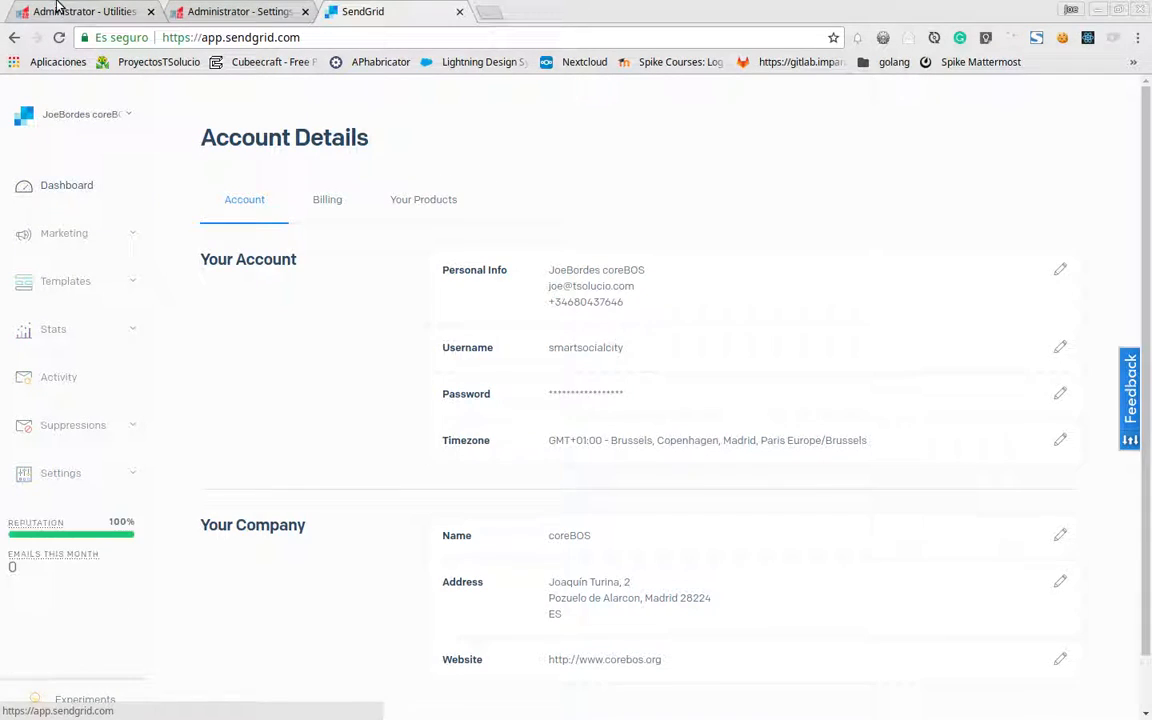
{"action": "left_click", "coordinate": [85, 11]}
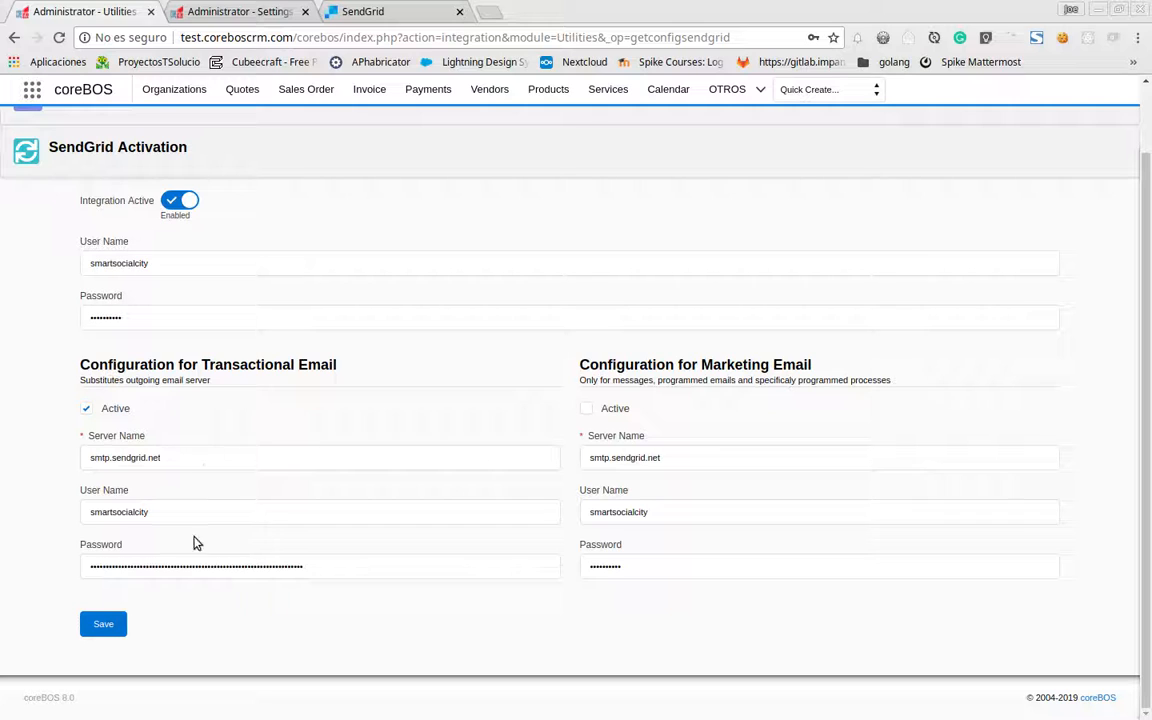
{"action": "left_click", "coordinate": [345, 566]}
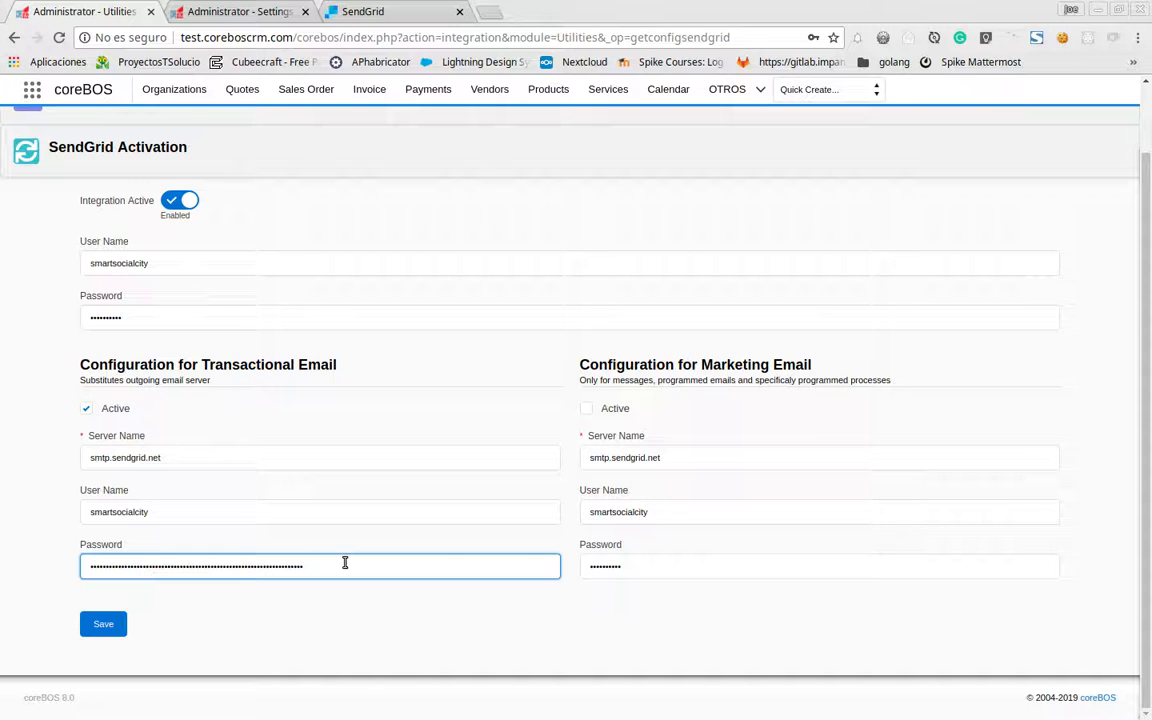
{"action": "scroll", "coordinate": [347, 560], "scroll_direction": "up", "scroll_amount": 3}
{"action": "left_click", "coordinate": [340, 10]}
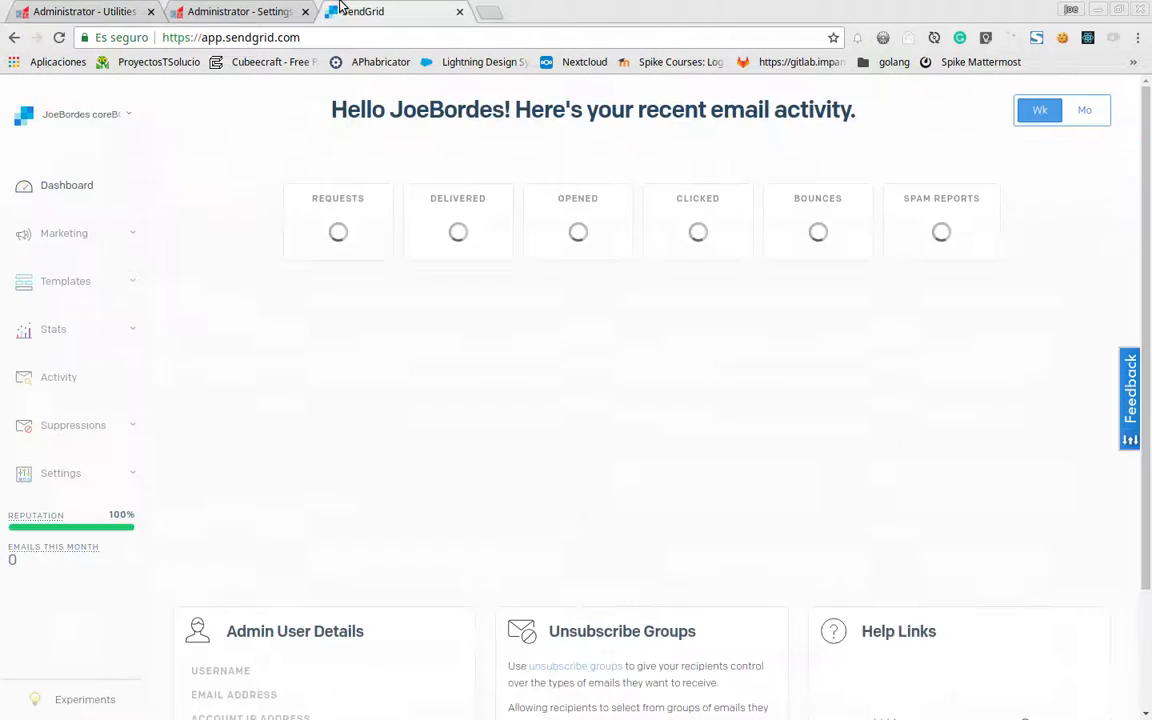
{"action": "left_click", "coordinate": [84, 13]}
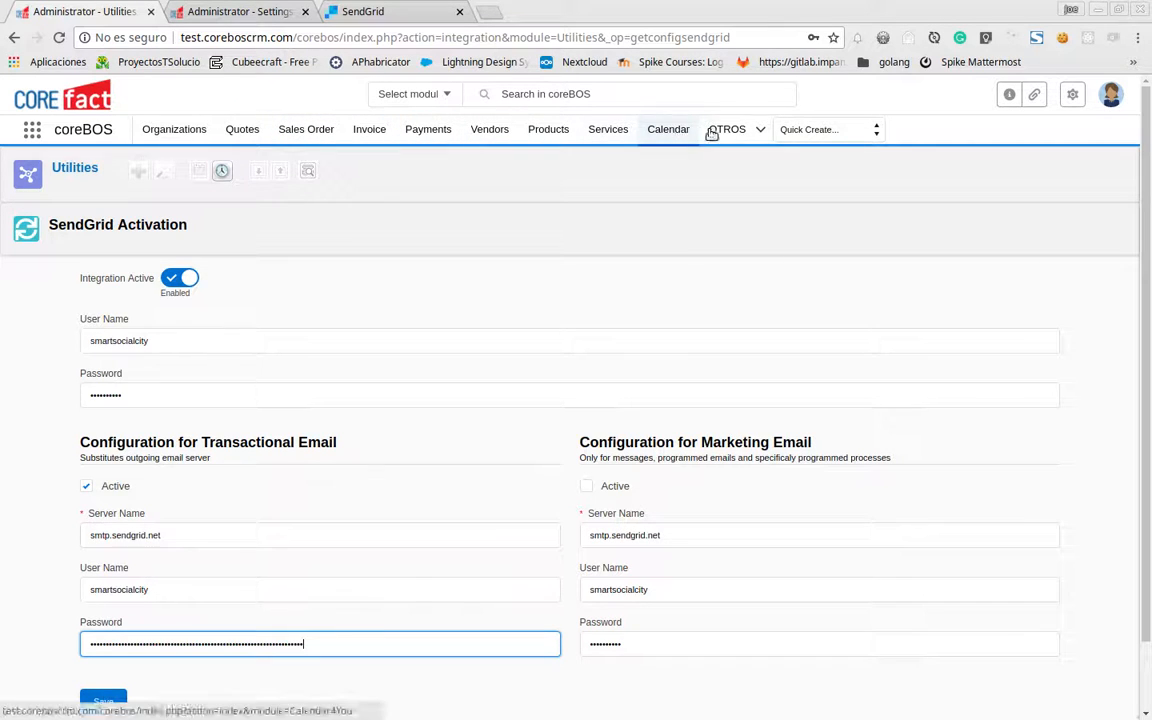
Open the coreBOS Organizations list
{"action": "mouse_move", "coordinate": [750, 133]}
{"action": "mouse_move", "coordinate": [732, 168]}
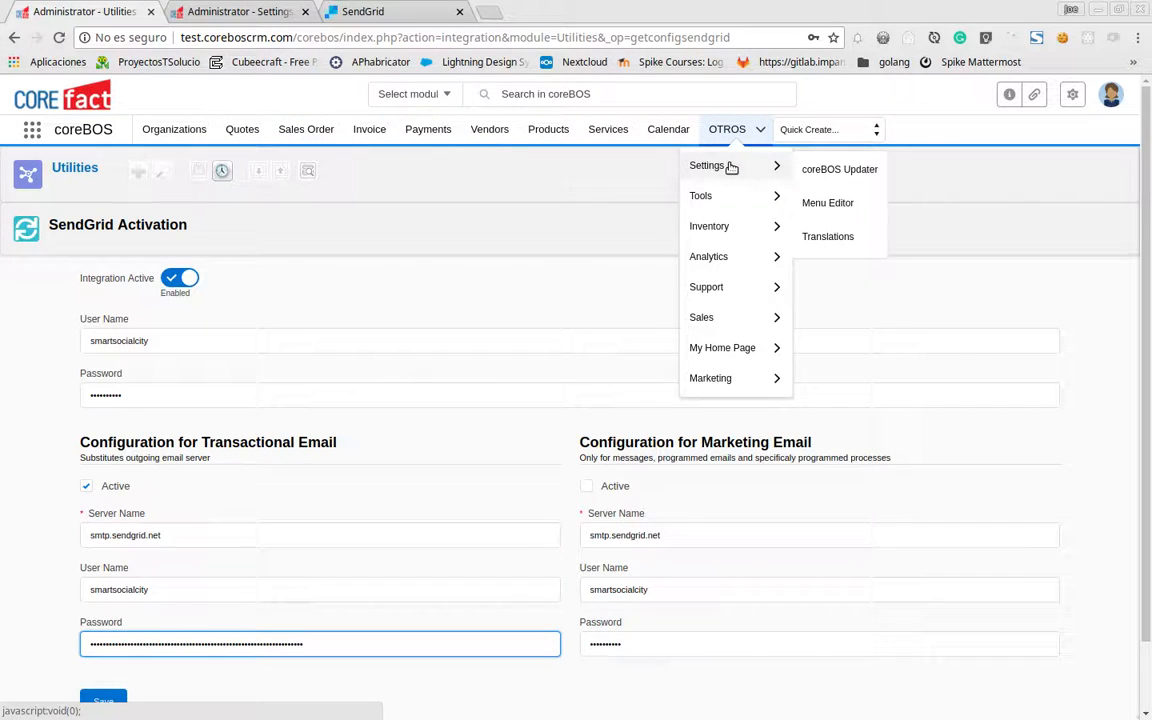
{"action": "left_click", "coordinate": [168, 141]}
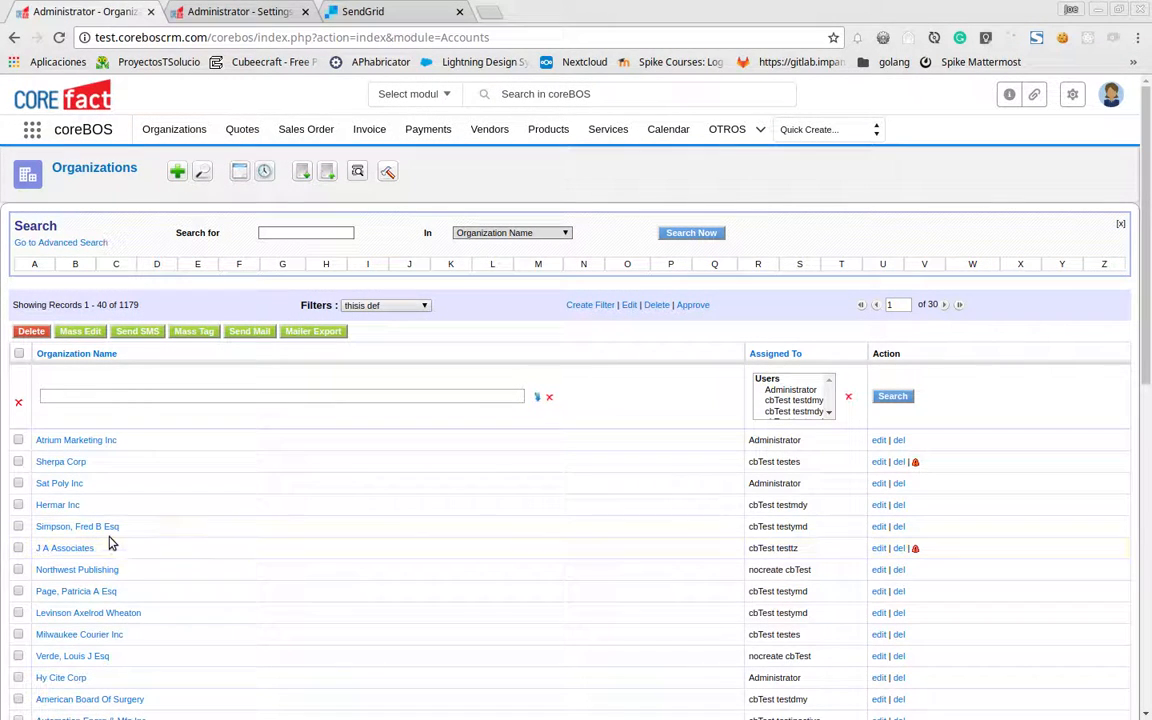
Apply the All filter, then switch the address from Accounts to the Contacts module
{"action": "left_click", "coordinate": [412, 305]}
{"action": "left_click", "coordinate": [386, 318]}
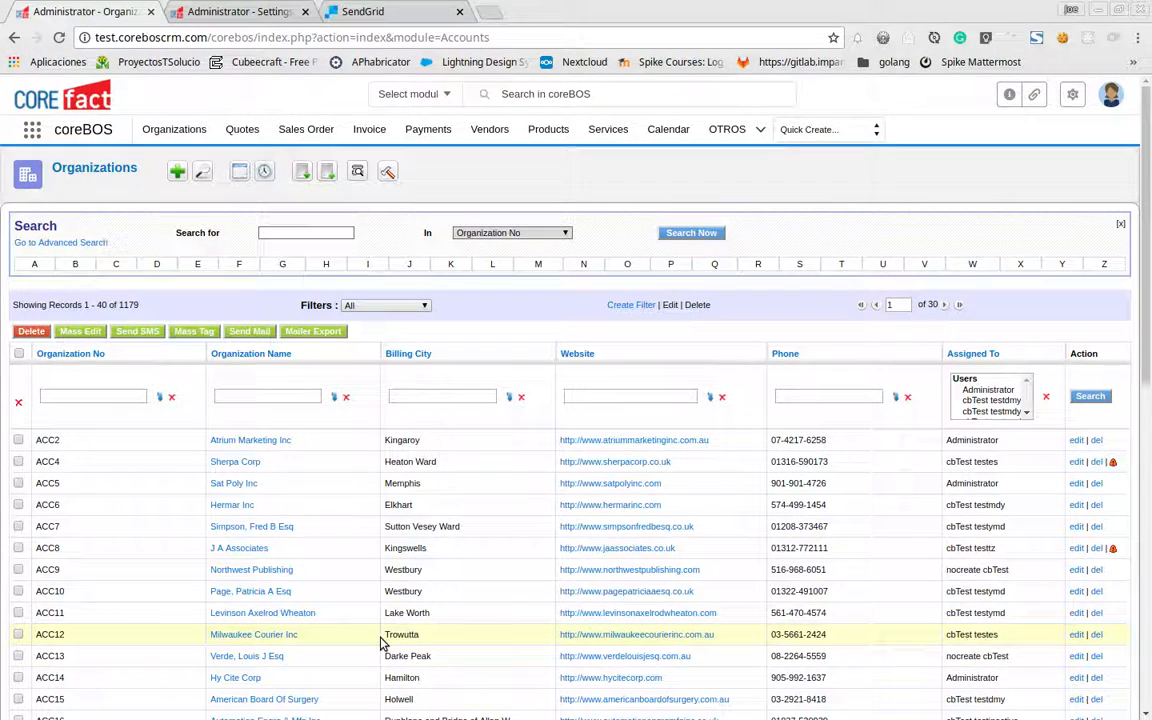
{"action": "left_click", "coordinate": [382, 305]}
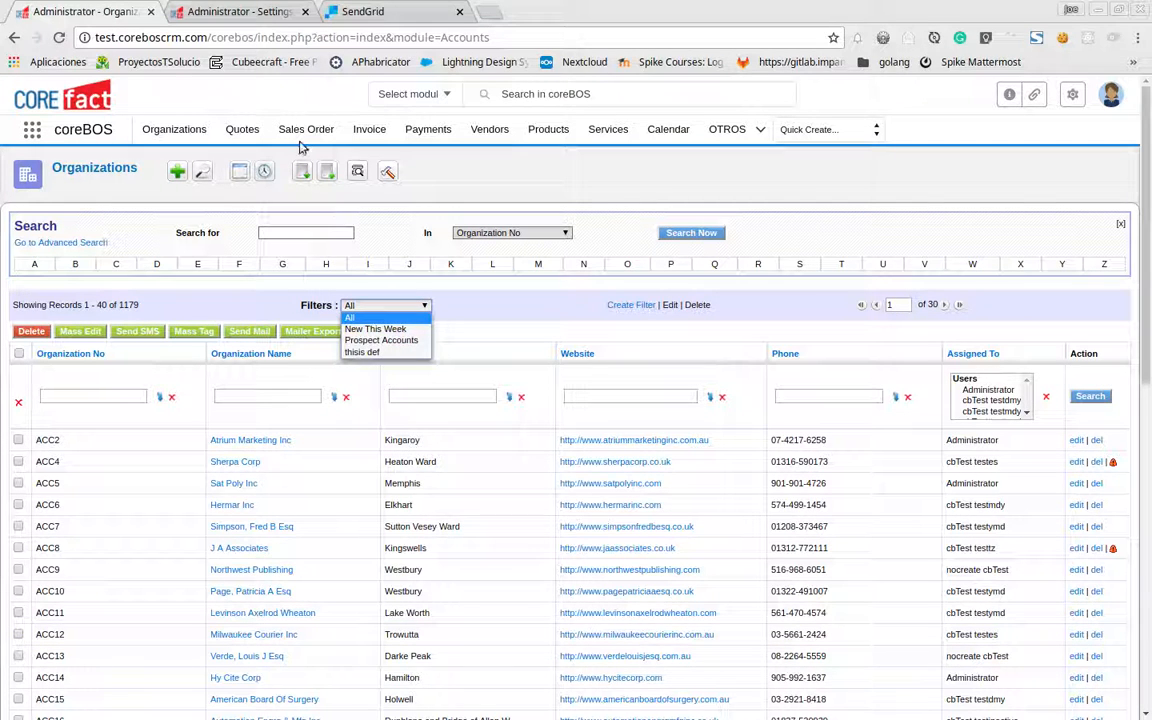
{"action": "left_click", "coordinate": [469, 38]}
{"action": "double_click", "coordinate": [469, 38]}
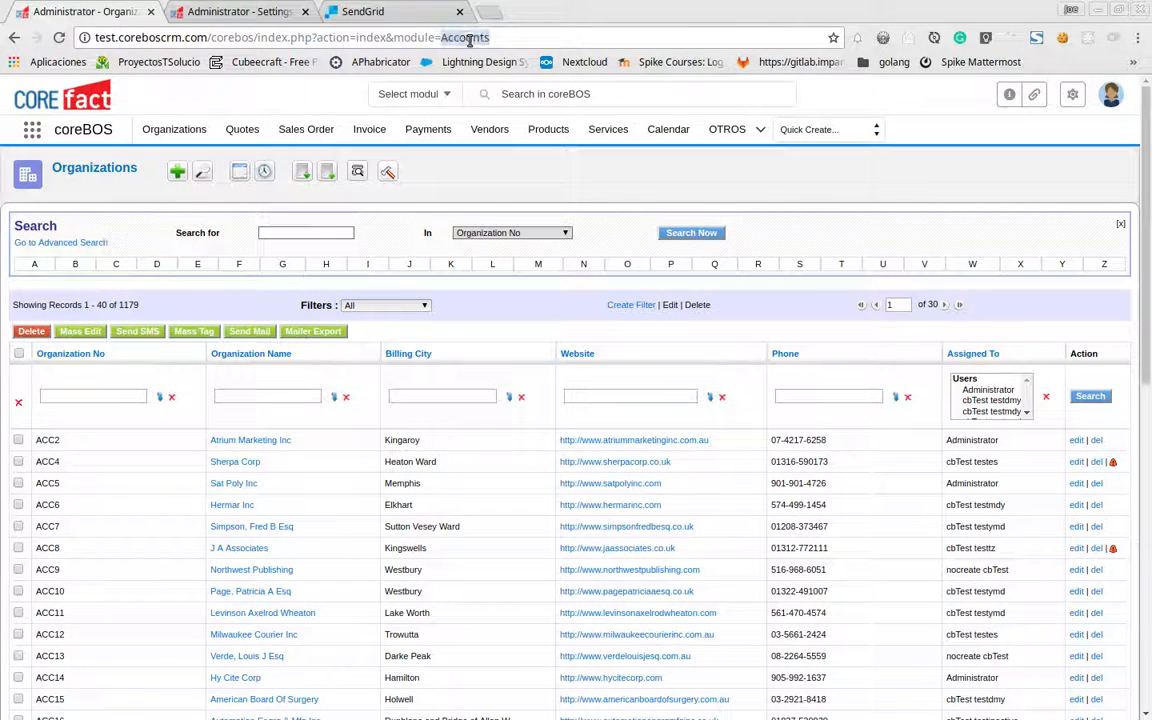
{"action": "type", "text": "Contacts"}
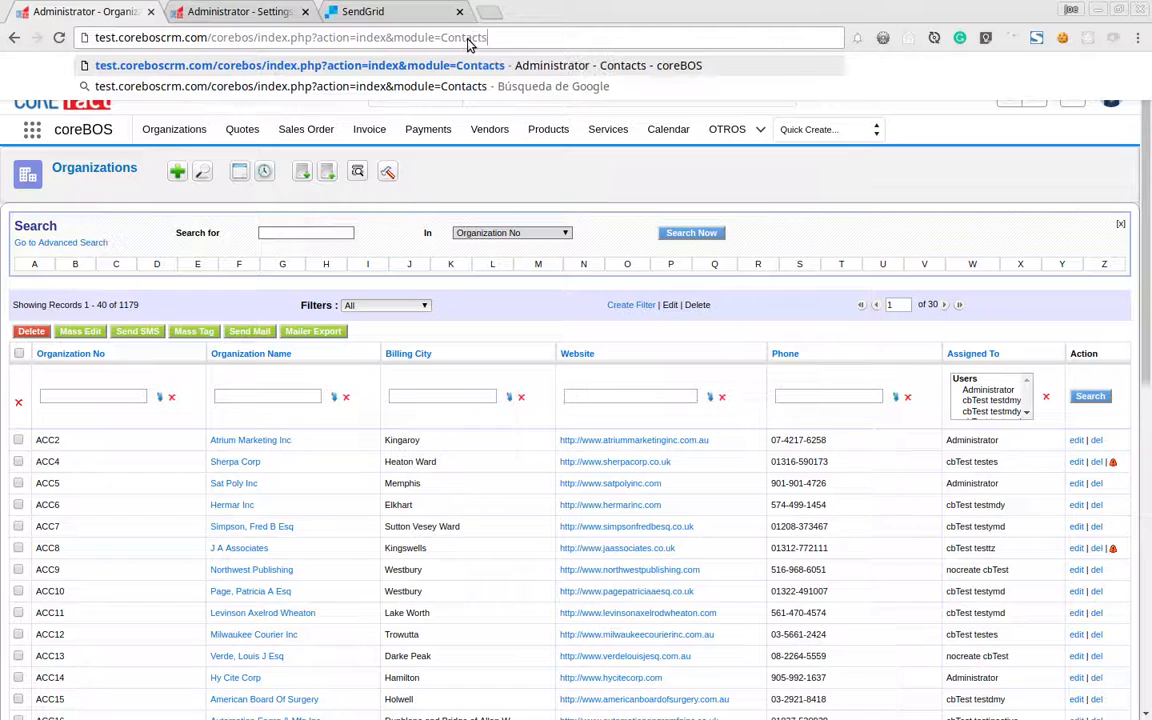
{"action": "key", "text": "Return"}
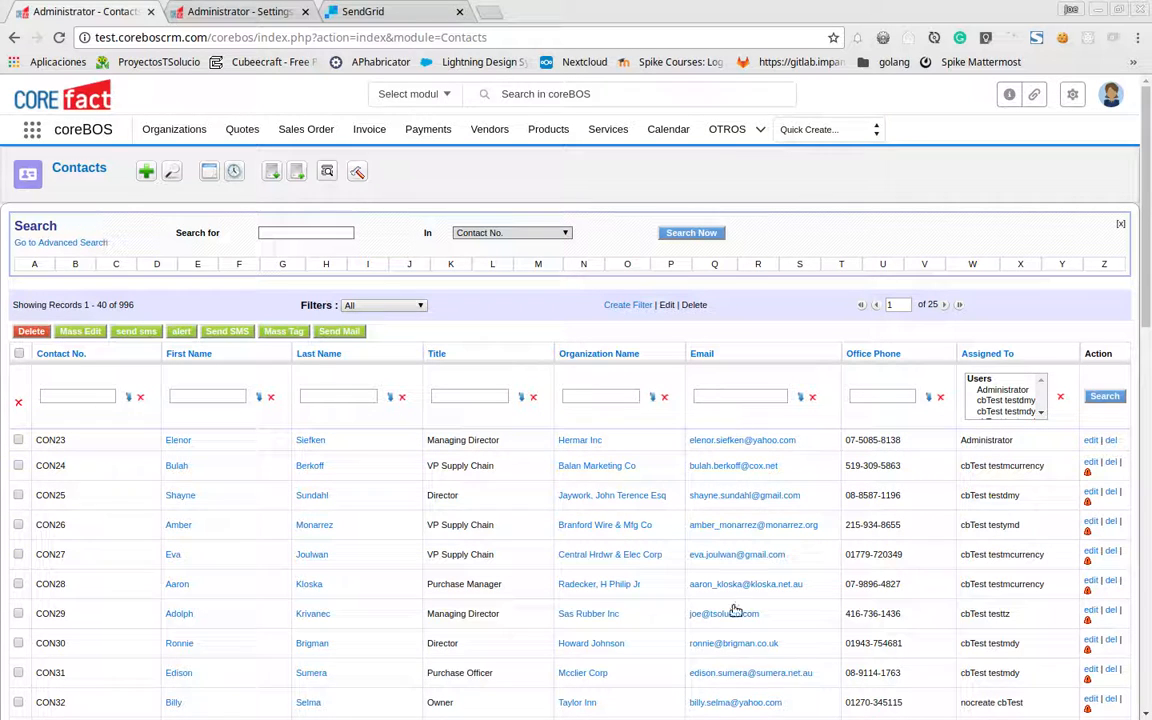
Open contact CON29 and its Email related list in a new tab, then return
{"action": "left_click_drag", "start_coordinate": [767, 617], "coordinate": [688, 614]}
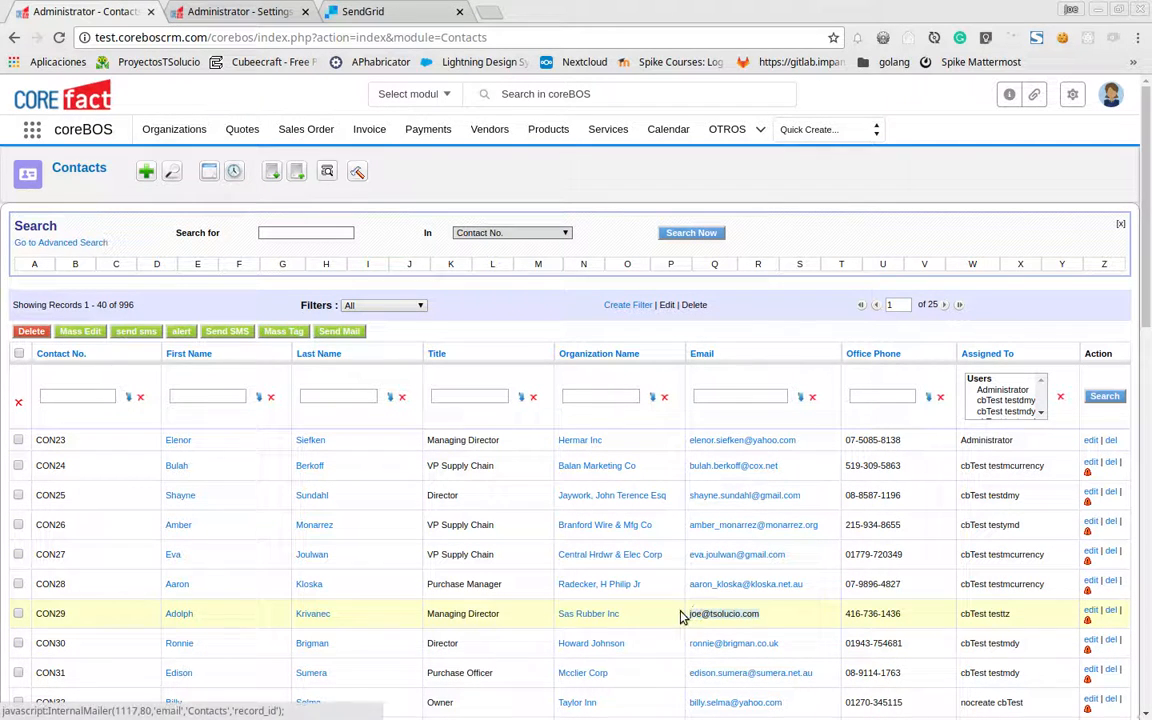
{"action": "left_click", "coordinate": [176, 616]}
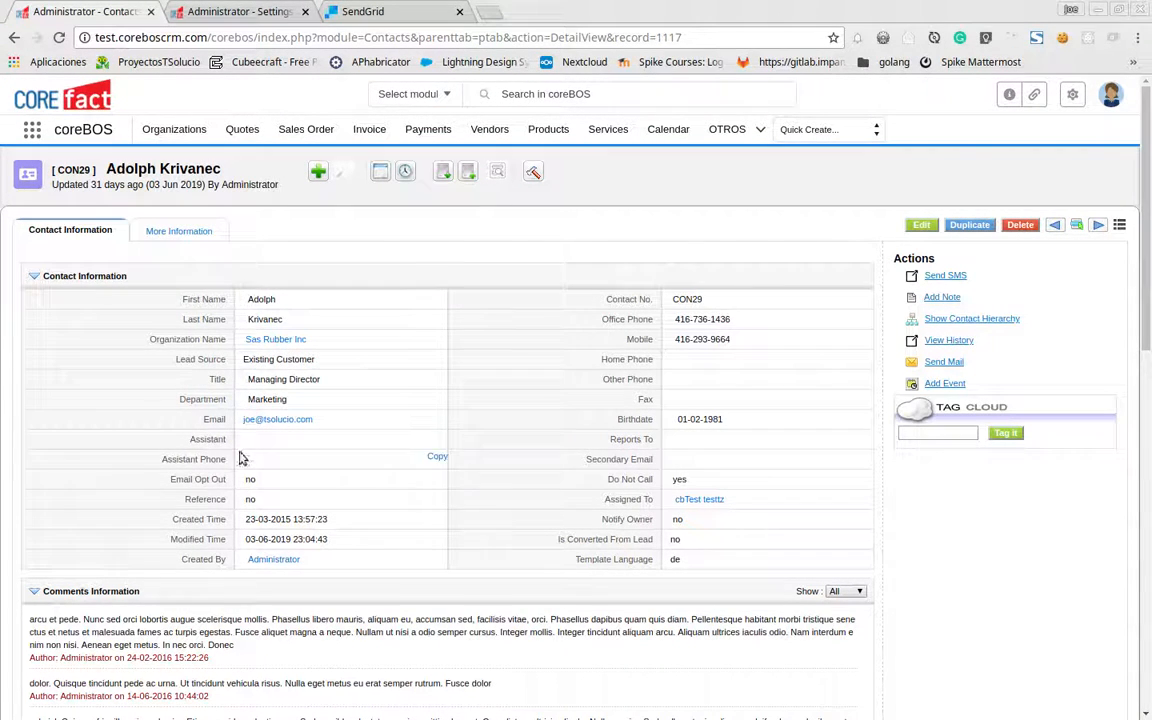
{"action": "mouse_move", "coordinate": [157, 228]}
{"action": "middle_click", "coordinate": [145, 291]}
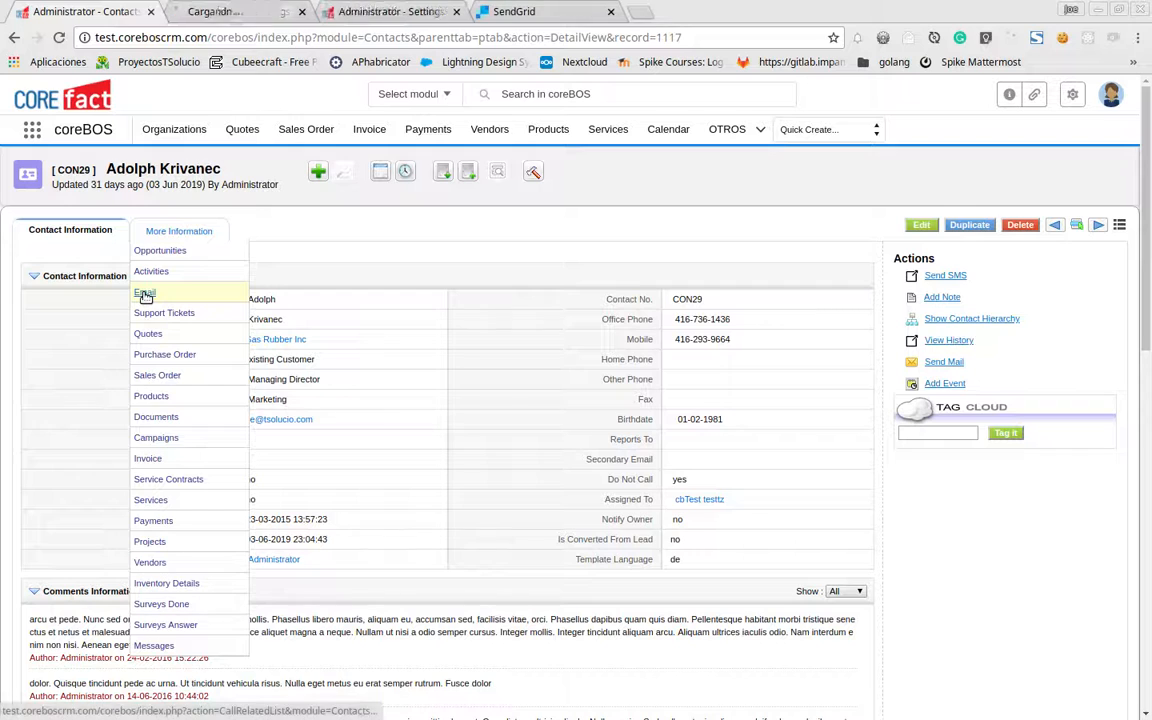
{"action": "left_click", "coordinate": [229, 10]}
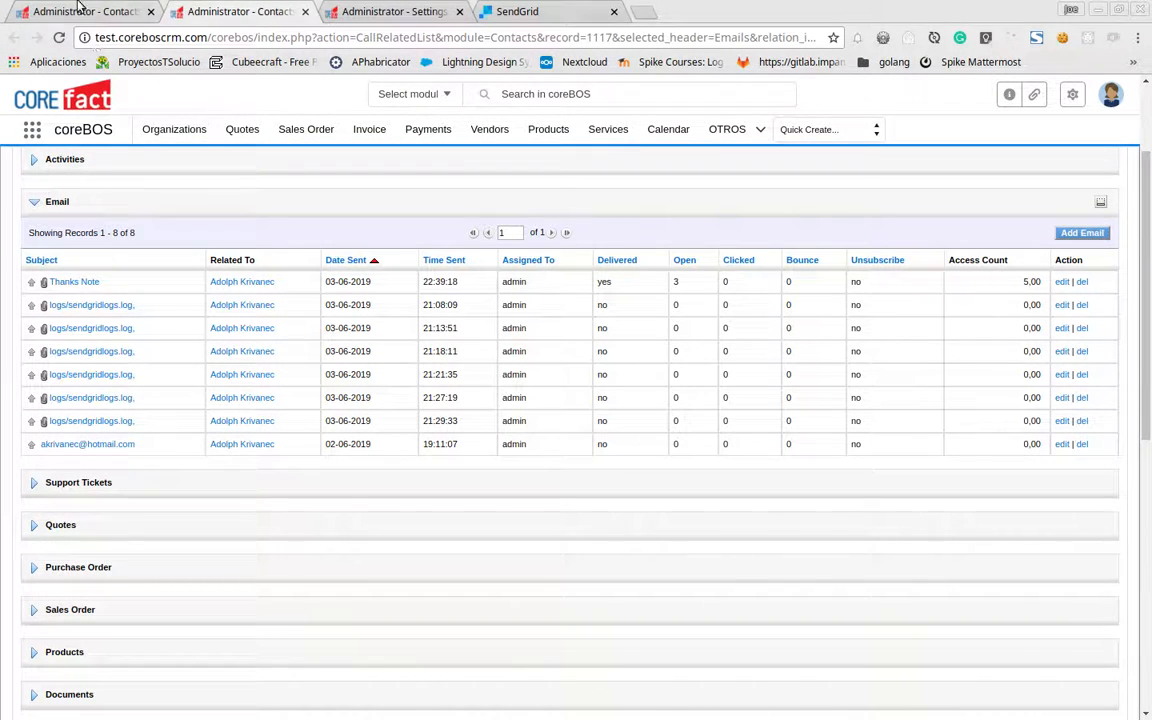
{"action": "left_click", "coordinate": [138, 13]}
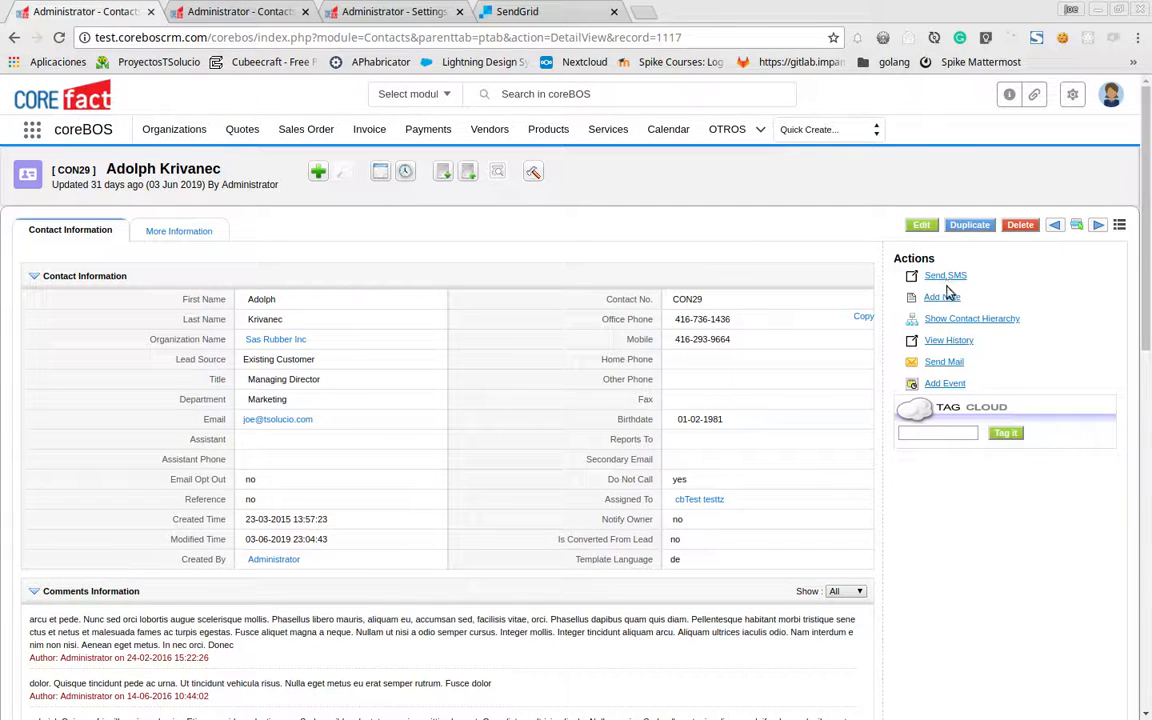
Start an email to the contact's primary address, browsing templates but choosing none
{"action": "left_click", "coordinate": [945, 362]}
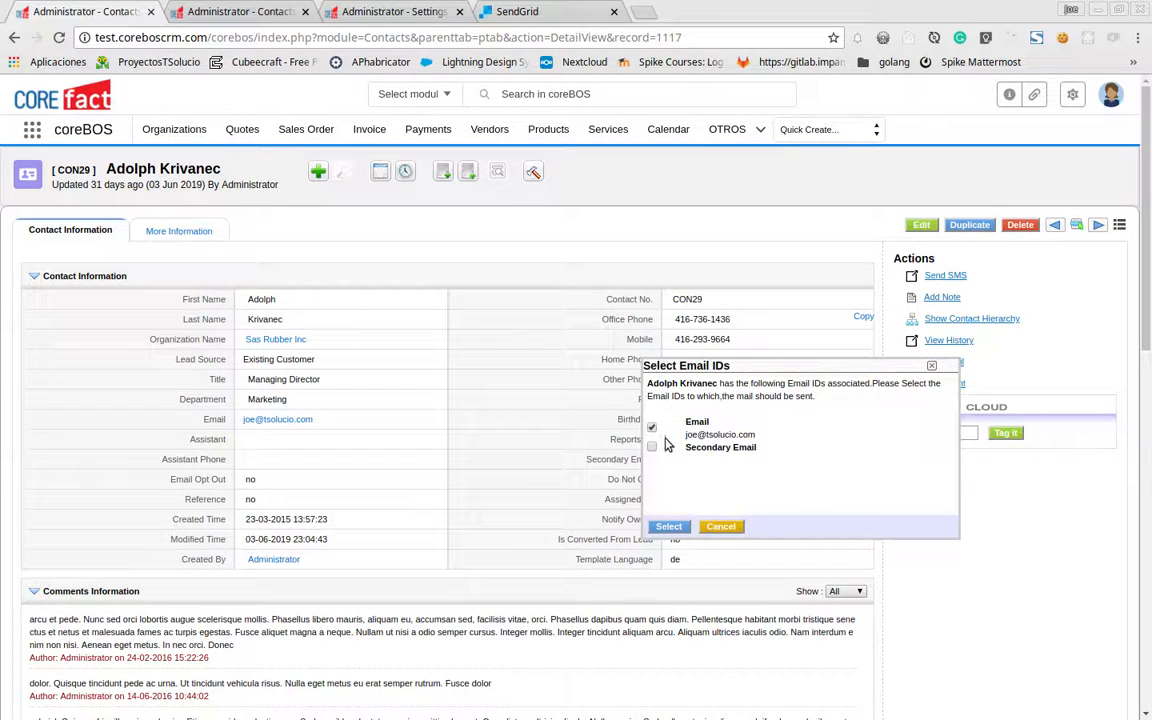
{"action": "left_click", "coordinate": [667, 527]}
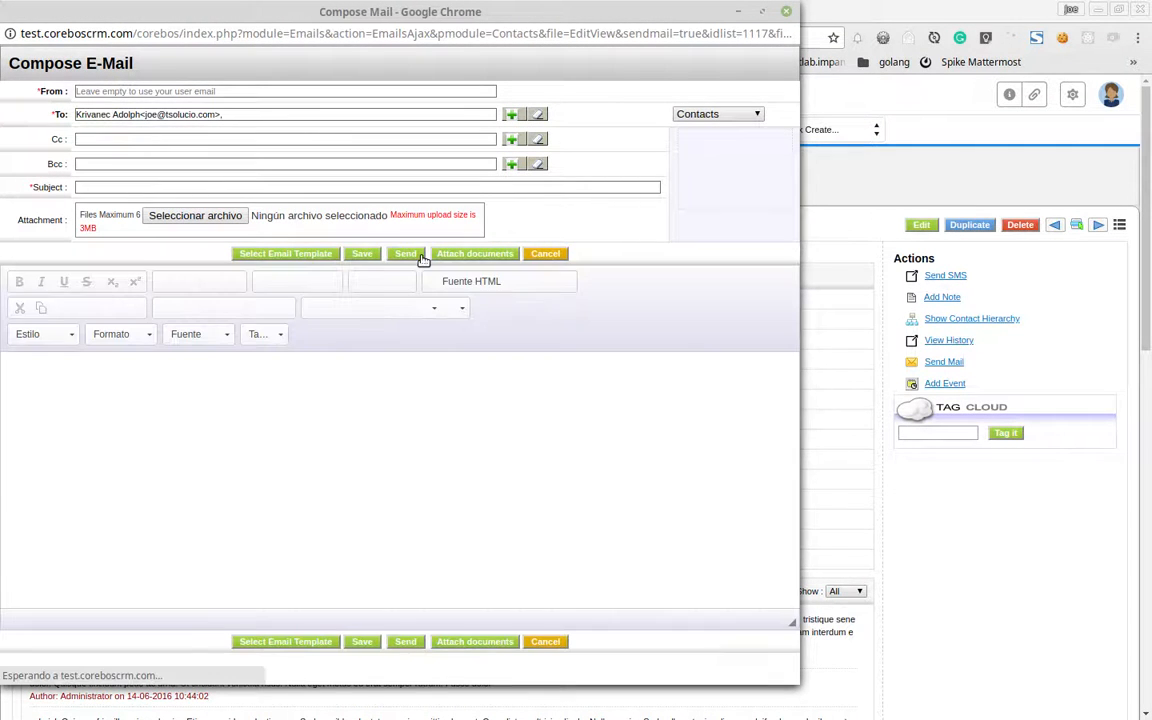
{"action": "left_click", "coordinate": [310, 256]}
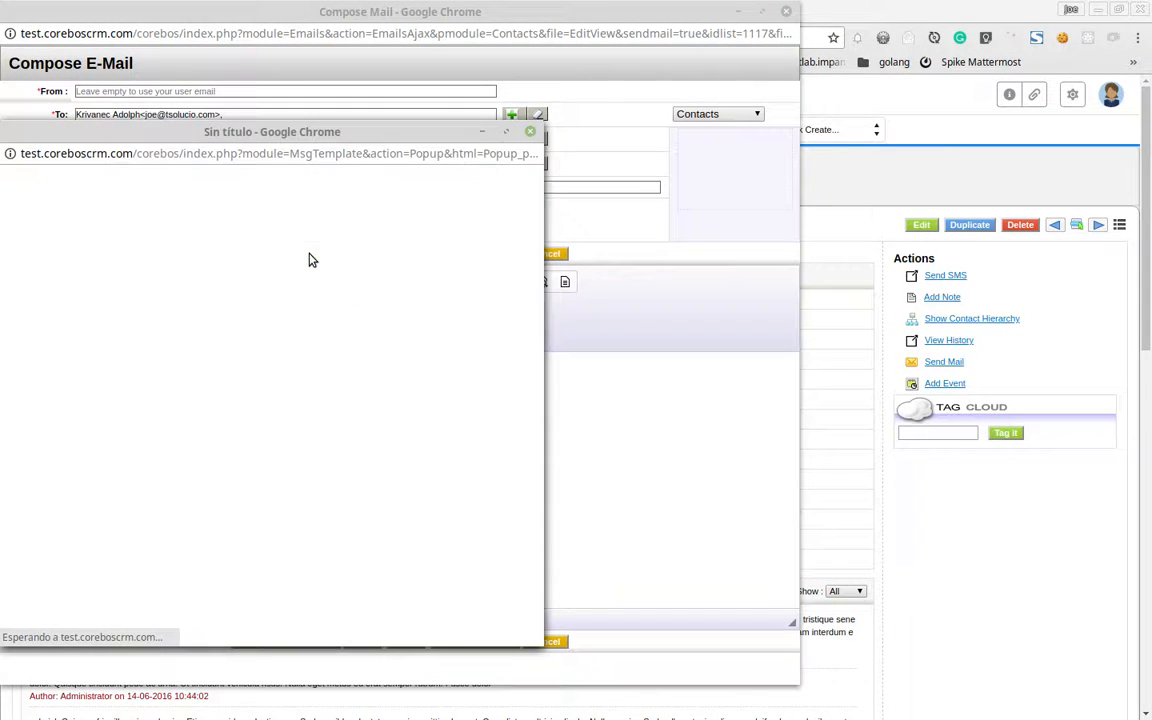
{"action": "scroll", "coordinate": [165, 463], "scroll_direction": "down", "scroll_amount": 3}
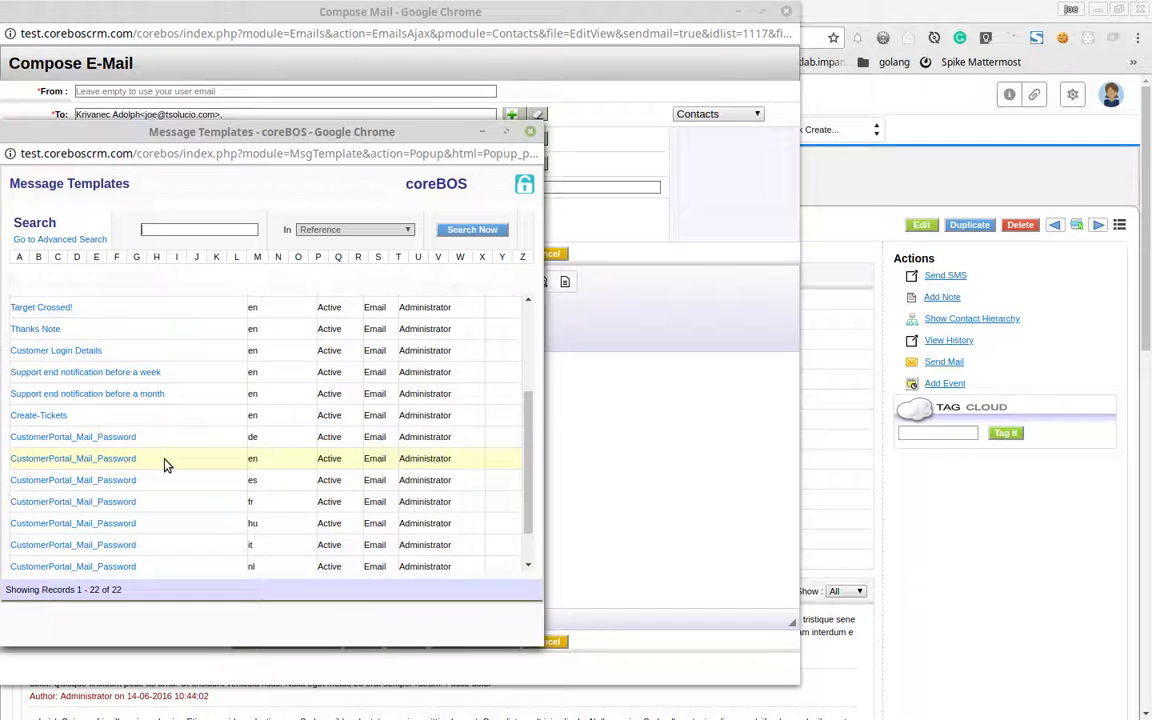
{"action": "scroll", "coordinate": [165, 463], "scroll_direction": "down", "scroll_amount": 2}
{"action": "scroll", "coordinate": [165, 463], "scroll_direction": "up", "scroll_amount": 2}
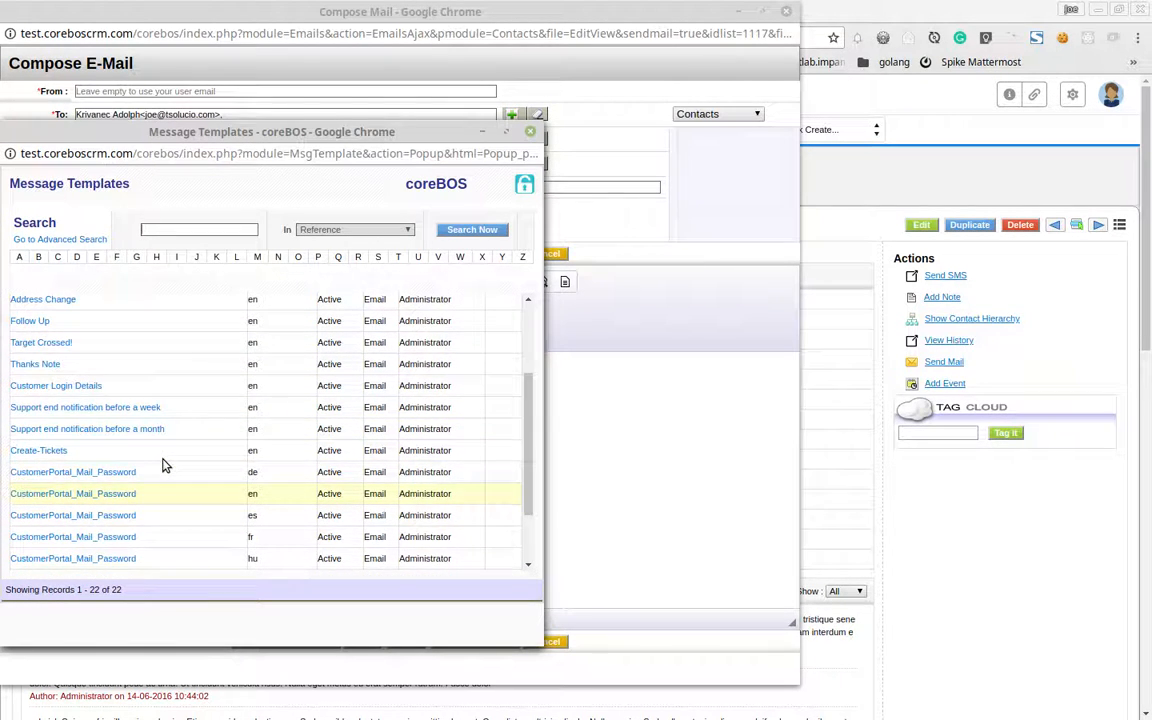
{"action": "scroll", "coordinate": [165, 463], "scroll_direction": "down", "scroll_amount": 2}
{"action": "scroll", "coordinate": [165, 463], "scroll_direction": "up", "scroll_amount": 1}
{"action": "scroll", "coordinate": [130, 495], "scroll_direction": "down", "scroll_amount": 1}
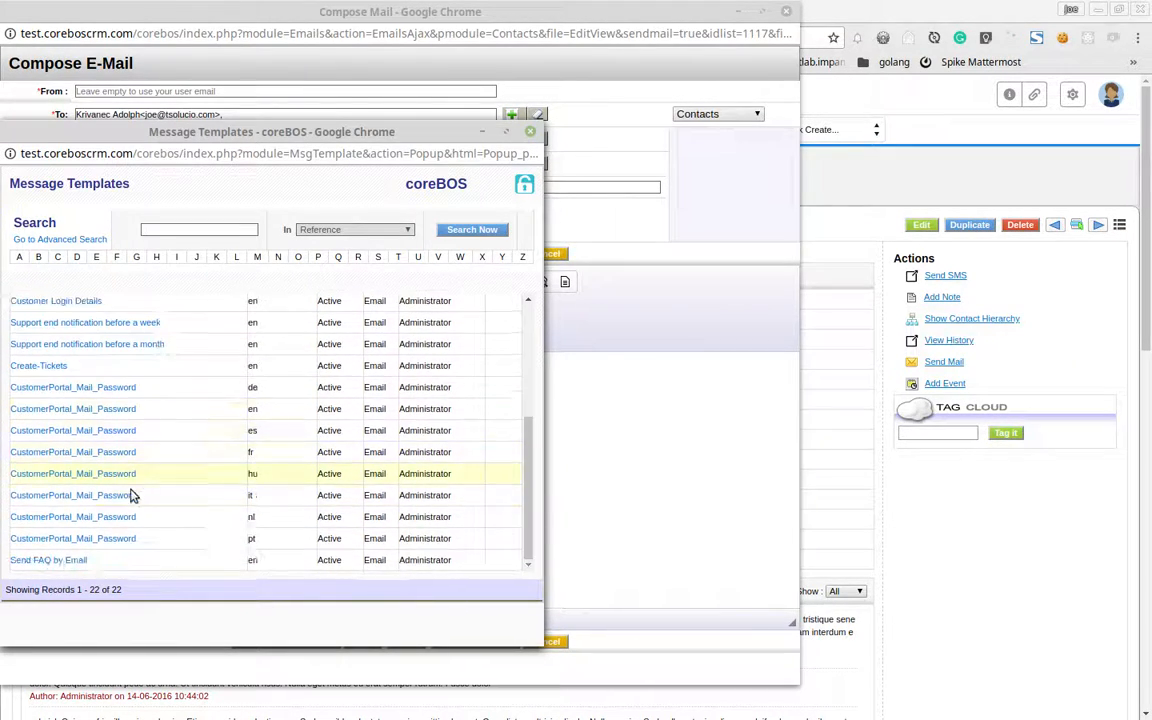
{"action": "left_click", "coordinate": [600, 424]}
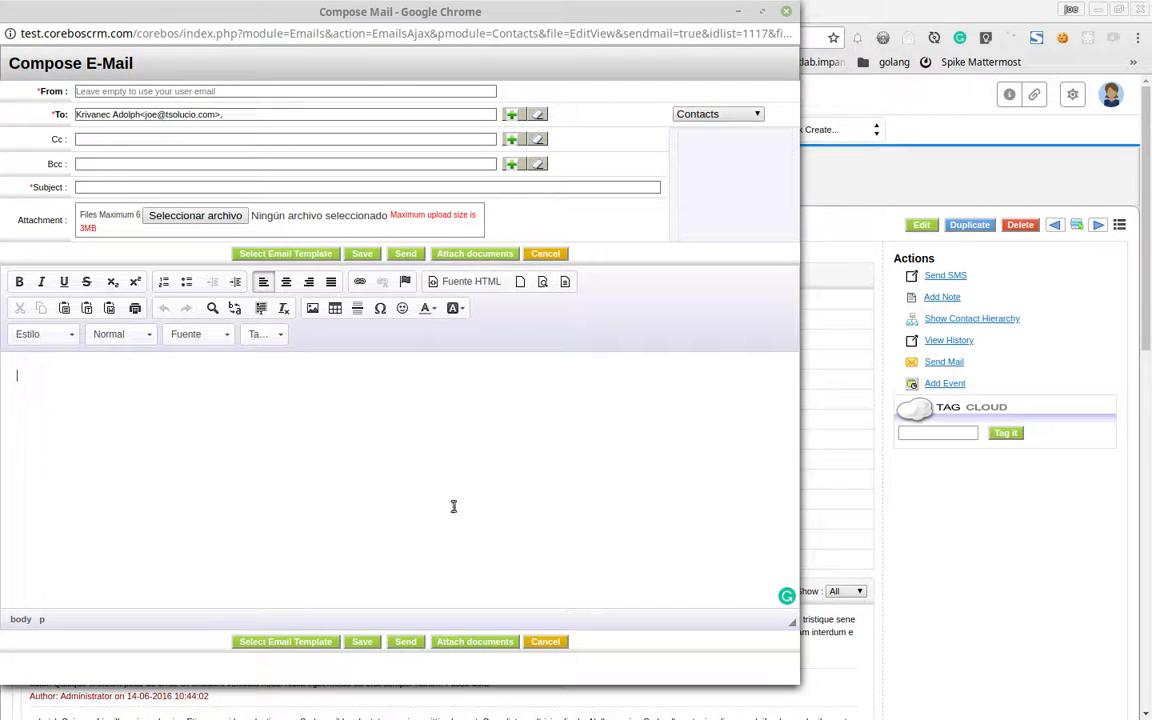
Enter 'test email SG' as subject and body, send it, and close the templates window
{"action": "left_click", "coordinate": [119, 188]}
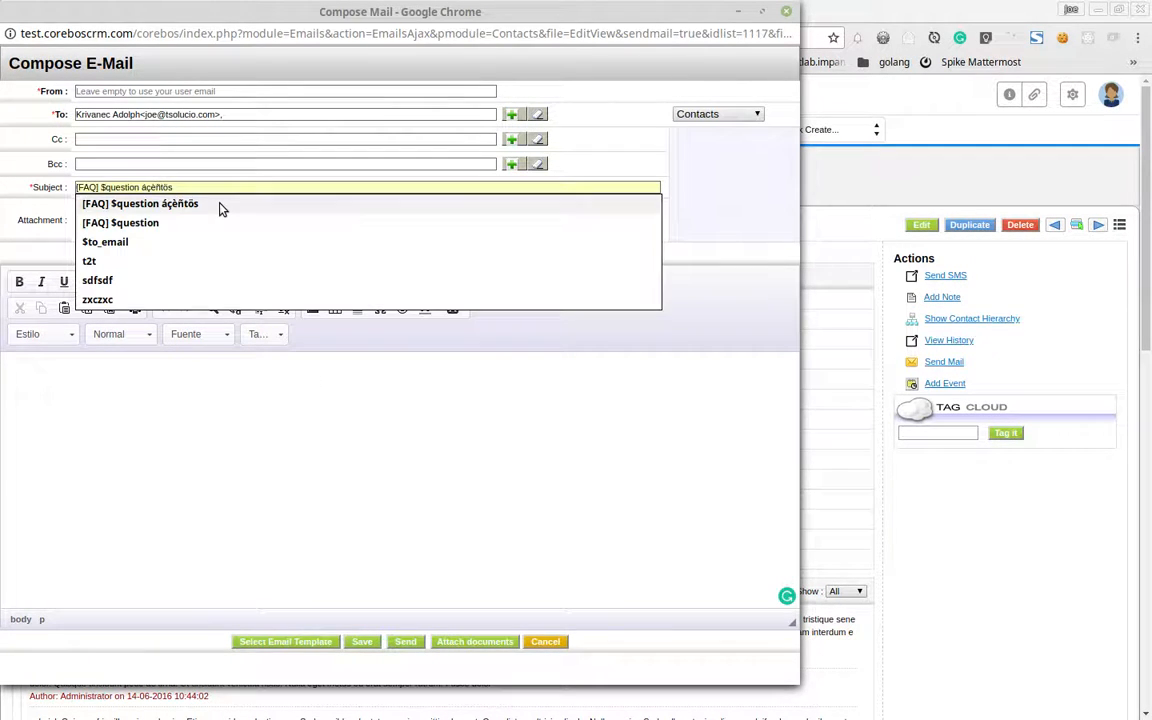
{"action": "type", "text": "teste"}
{"action": "key", "text": "BackSpace"}
{"action": "type", "text": "ea"}
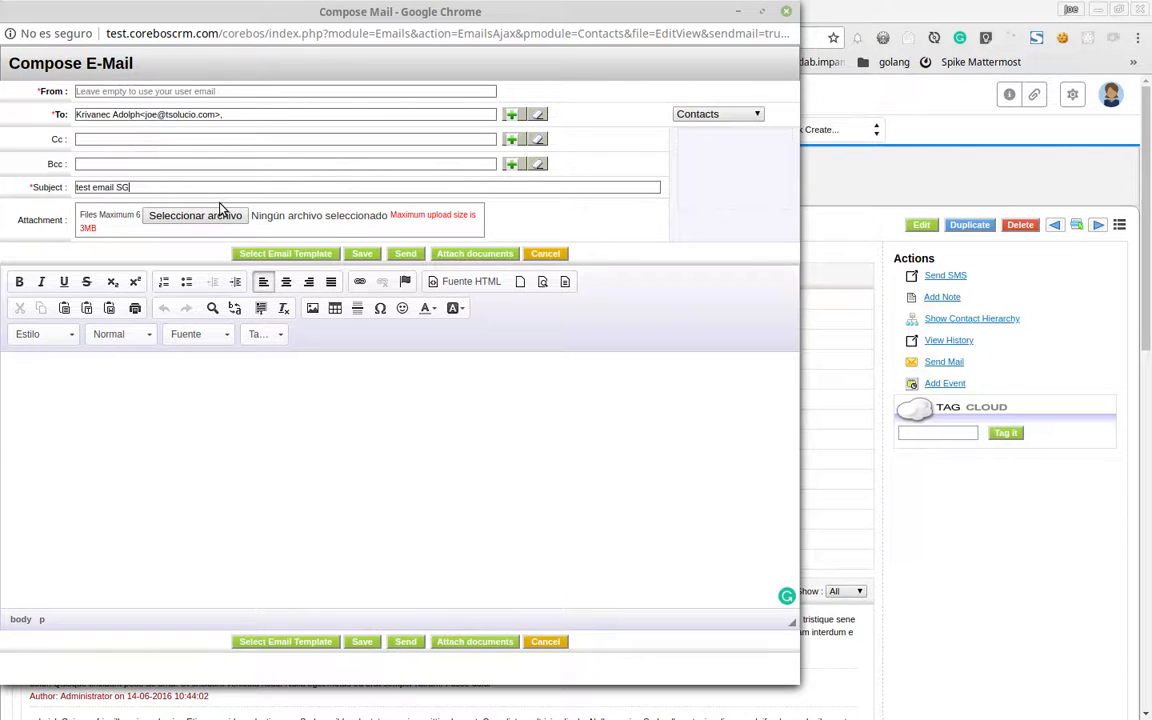
{"action": "key", "text": "ctrl+a"}
{"action": "key", "text": "ctrl+c"}
{"action": "left_click", "coordinate": [200, 460]}
{"action": "key", "text": "ctrl+v"}
{"action": "left_click", "coordinate": [405, 256]}
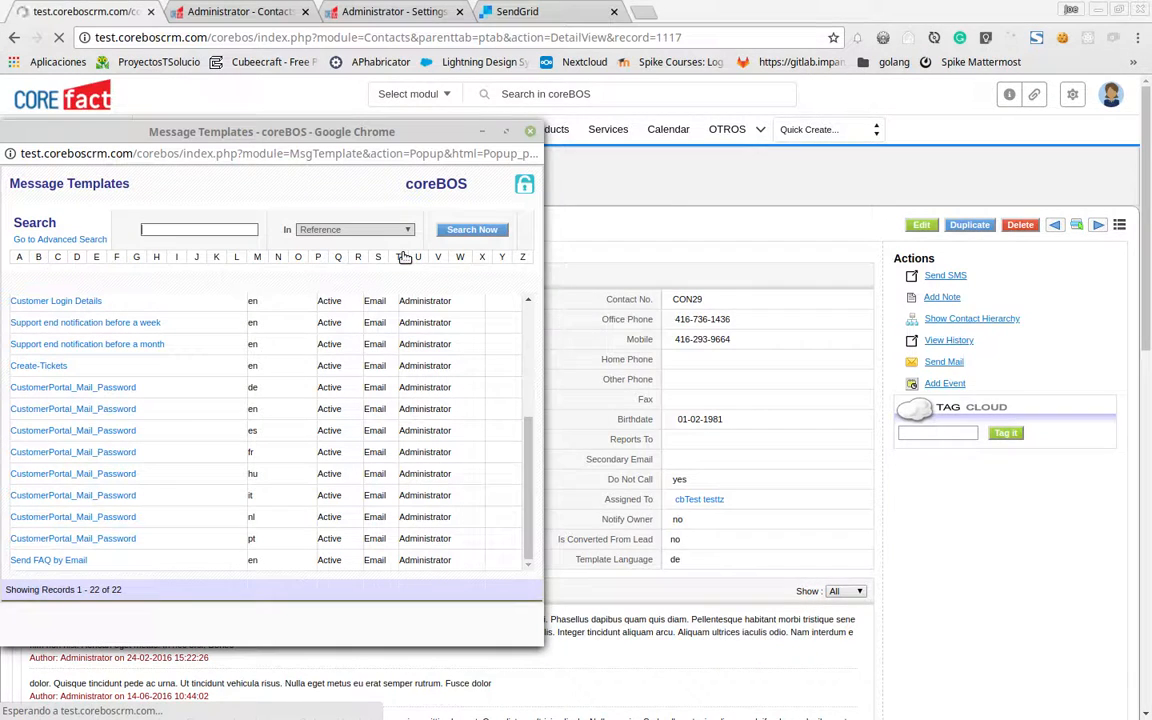
{"action": "left_click", "coordinate": [530, 131]}
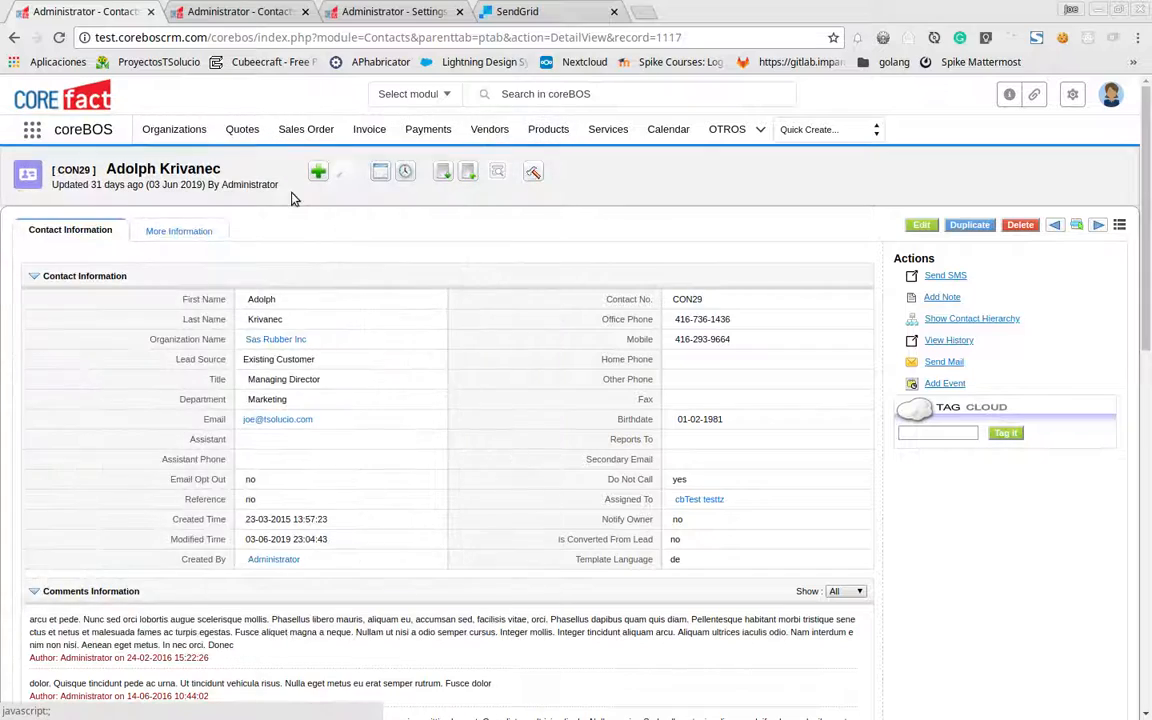
Reload the contact's More Information page so test email SG appears in its Email list
{"action": "left_click", "coordinate": [215, 8]}
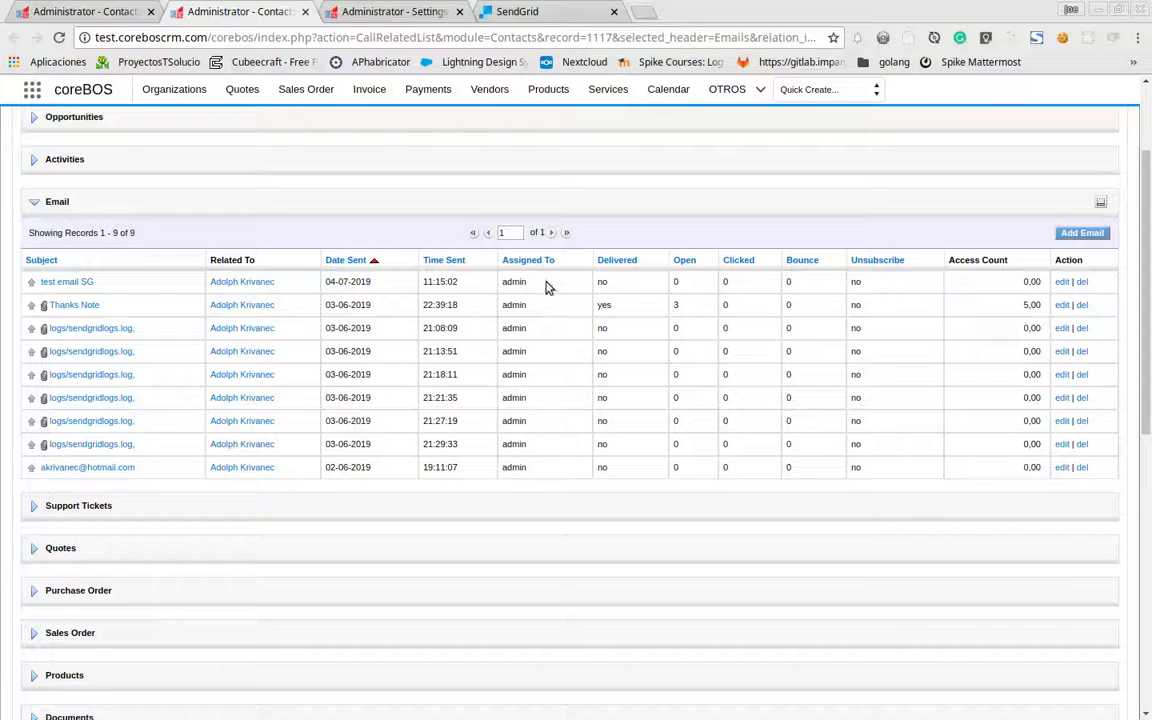
{"action": "left_click", "coordinate": [58, 38]}
{"action": "scroll", "coordinate": [293, 149], "scroll_direction": "up", "scroll_amount": 2}
Open the Calendar module from the coreBOS settings tab
{"action": "key", "text": "ctrl+Tab"}
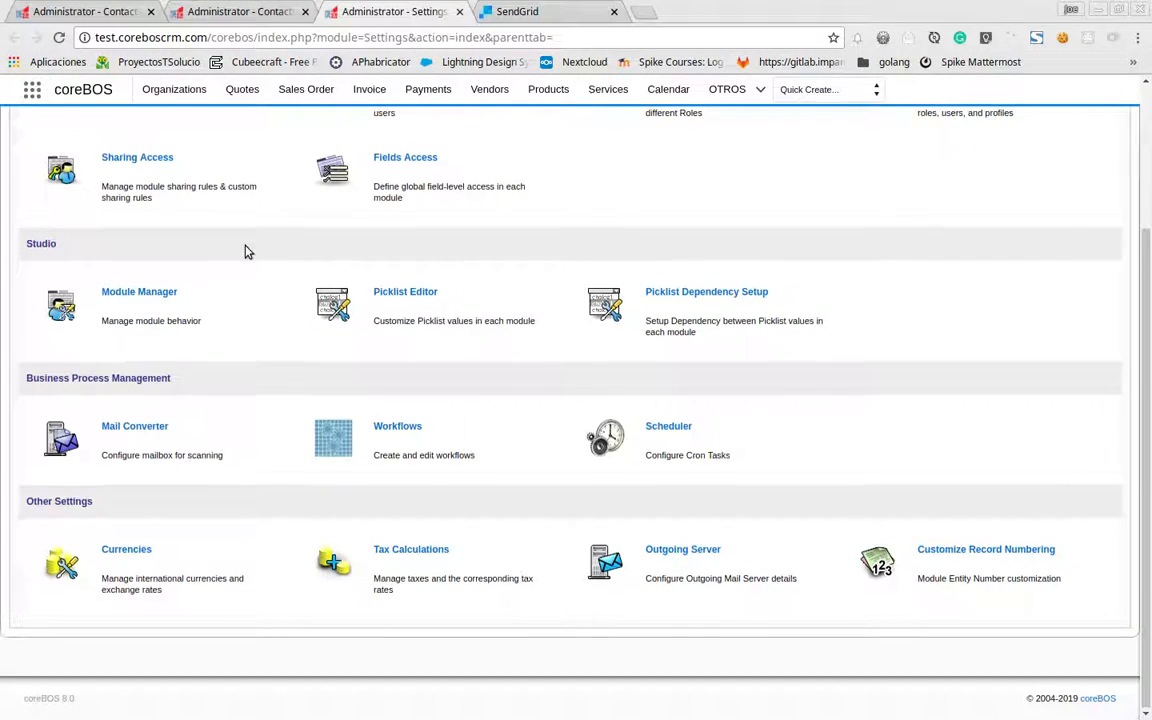
{"action": "scroll", "coordinate": [245, 252], "scroll_direction": "up", "scroll_amount": 3}
{"action": "left_click", "coordinate": [27, 133]}
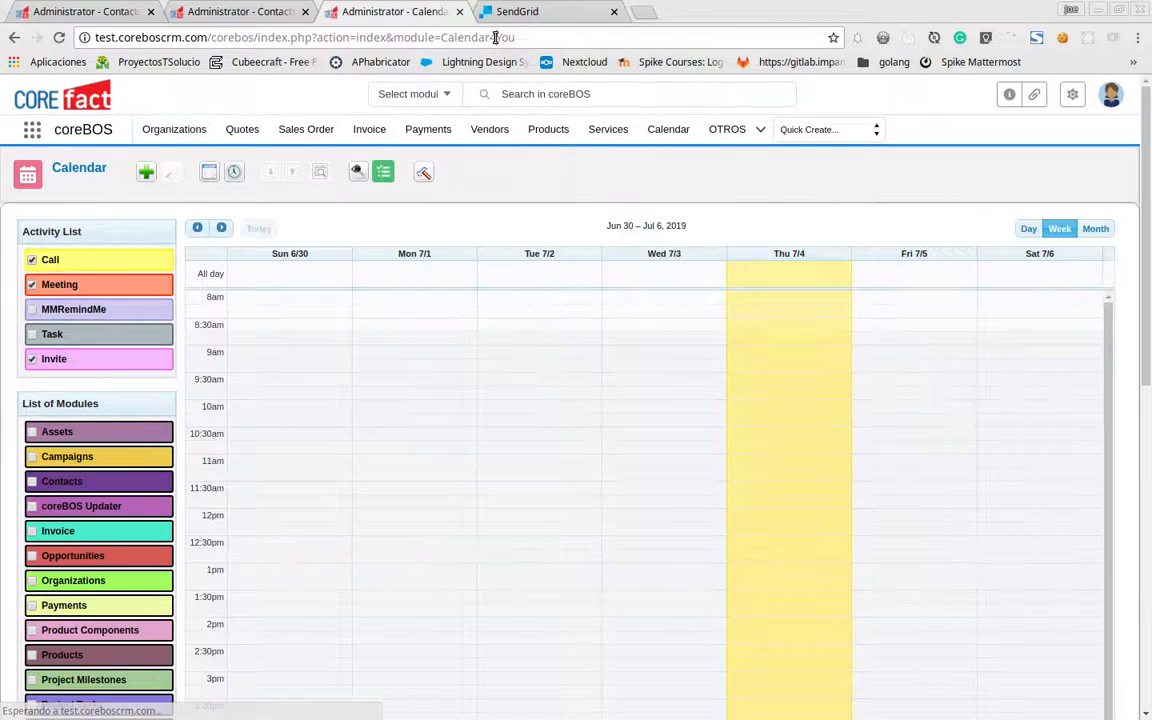
Change the URL's module to Messages to list the SendGrid log entries, then return to the contact
{"action": "double_click", "coordinate": [494, 38]}
{"action": "type", "text": "Message"}
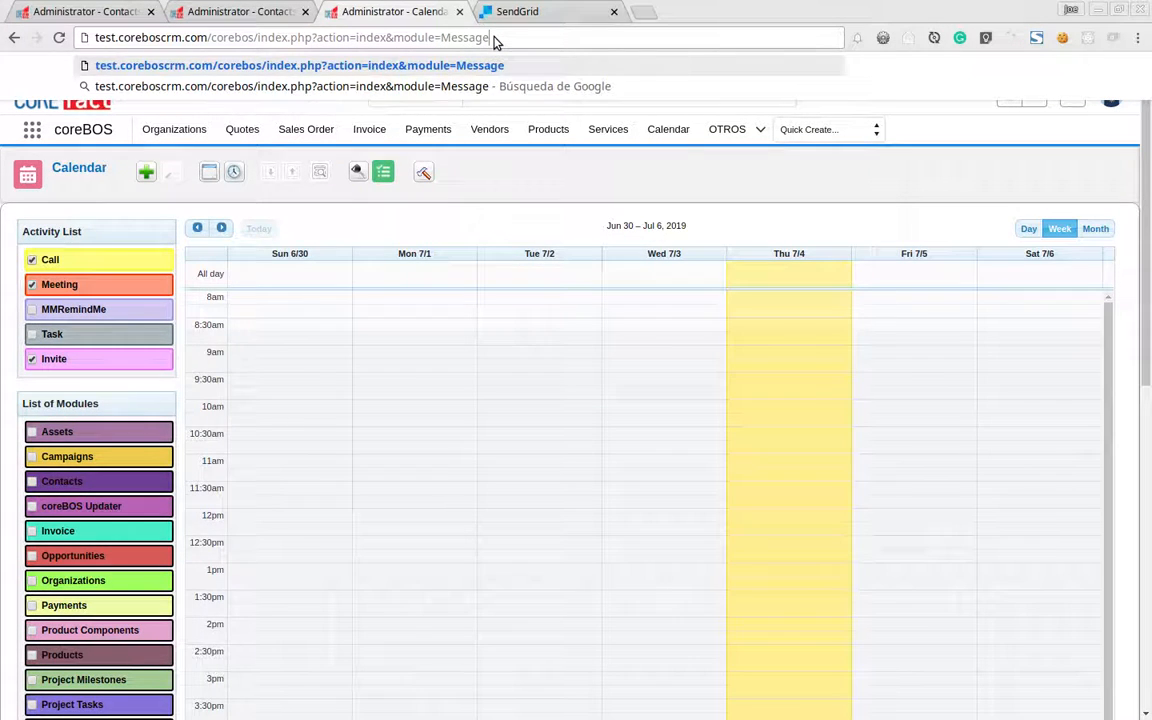
{"action": "key", "text": "Return"}
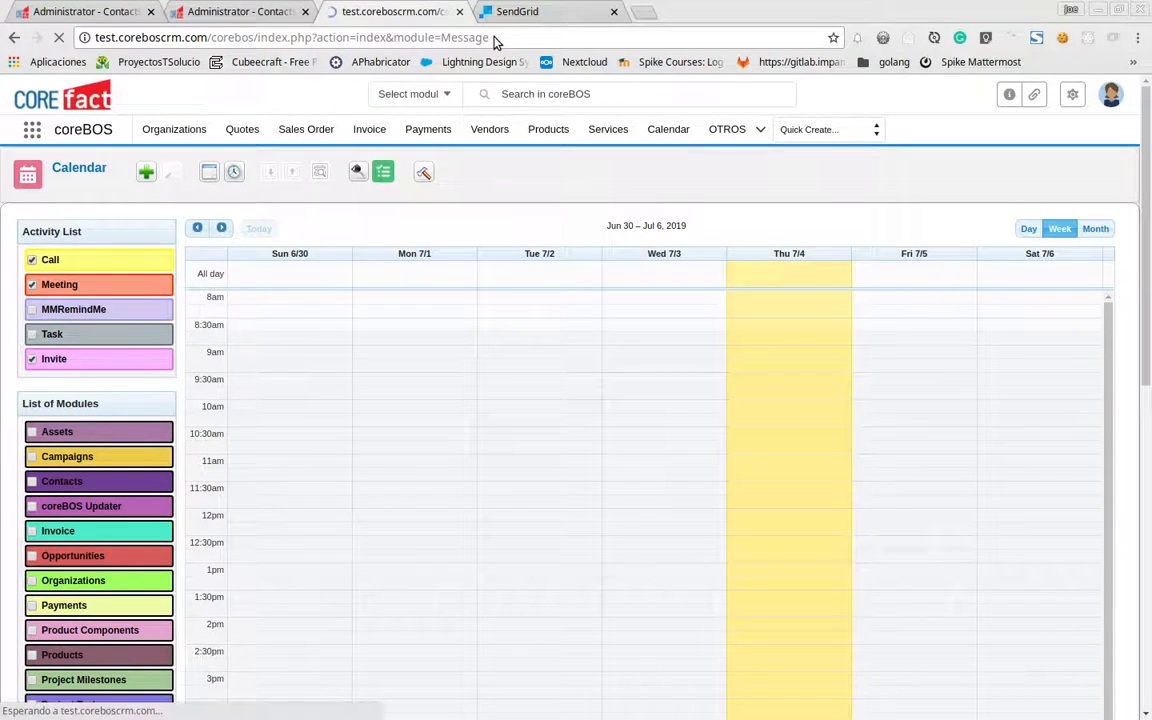
{"action": "left_click", "coordinate": [496, 39]}
{"action": "left_click", "coordinate": [508, 45]}
{"action": "type", "text": "s"}
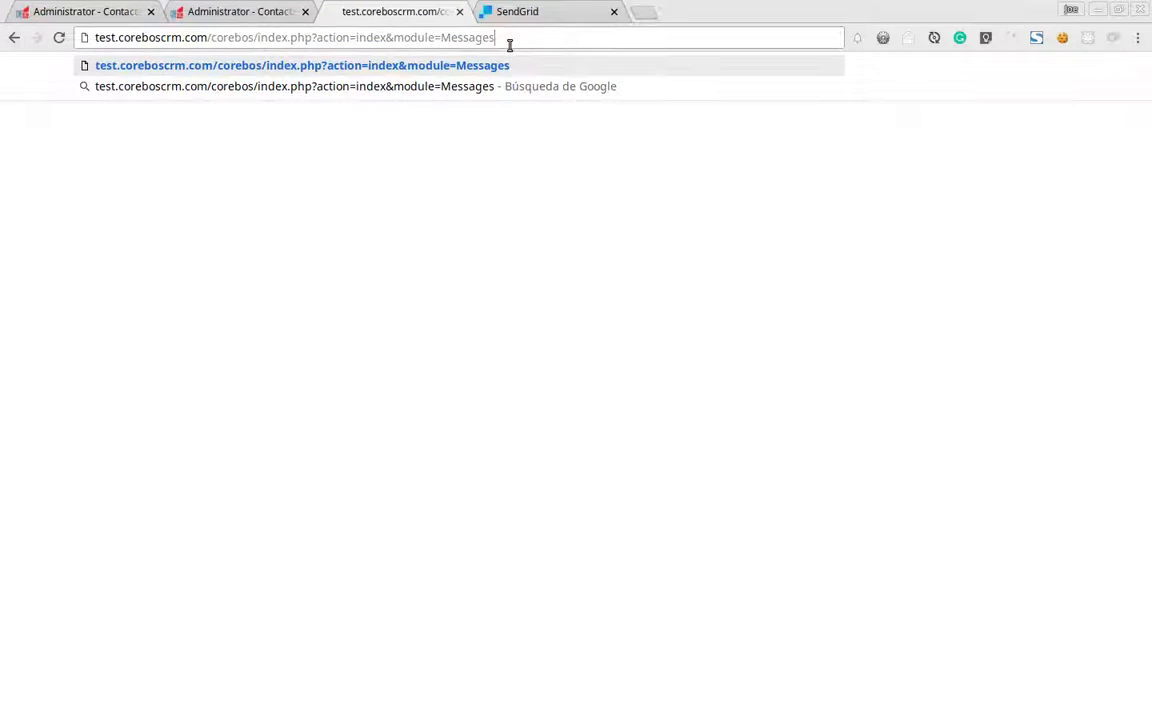
{"action": "key", "text": "Return"}
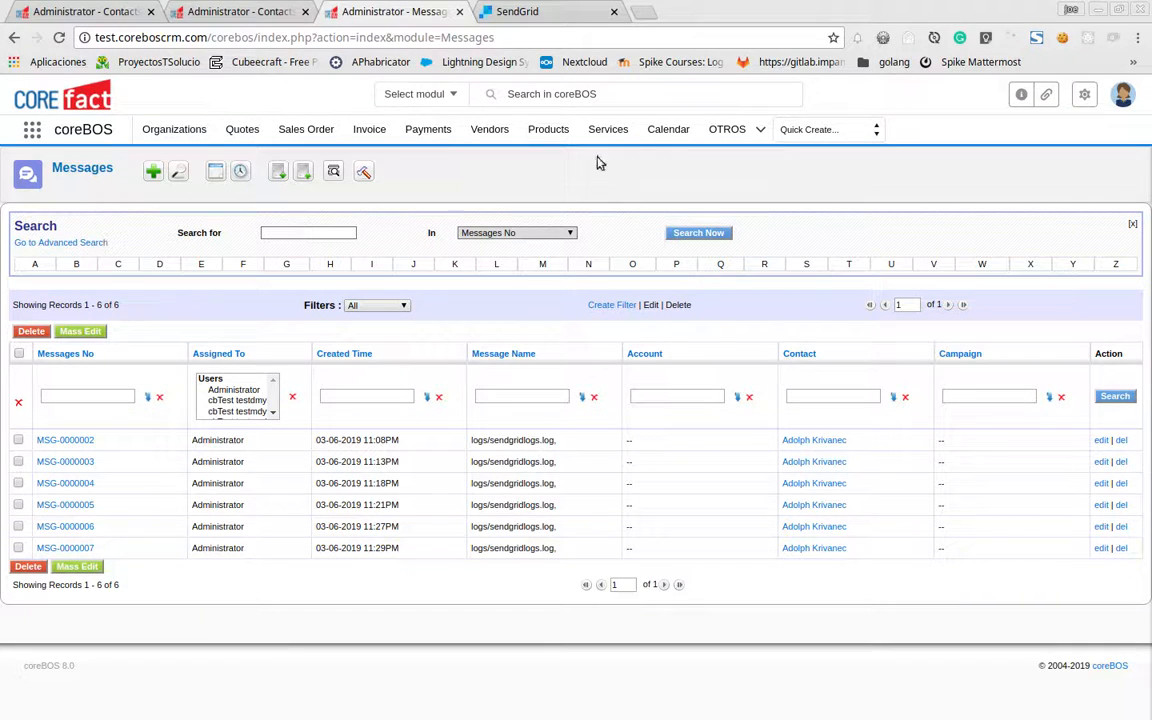
{"action": "left_click", "coordinate": [207, 11]}
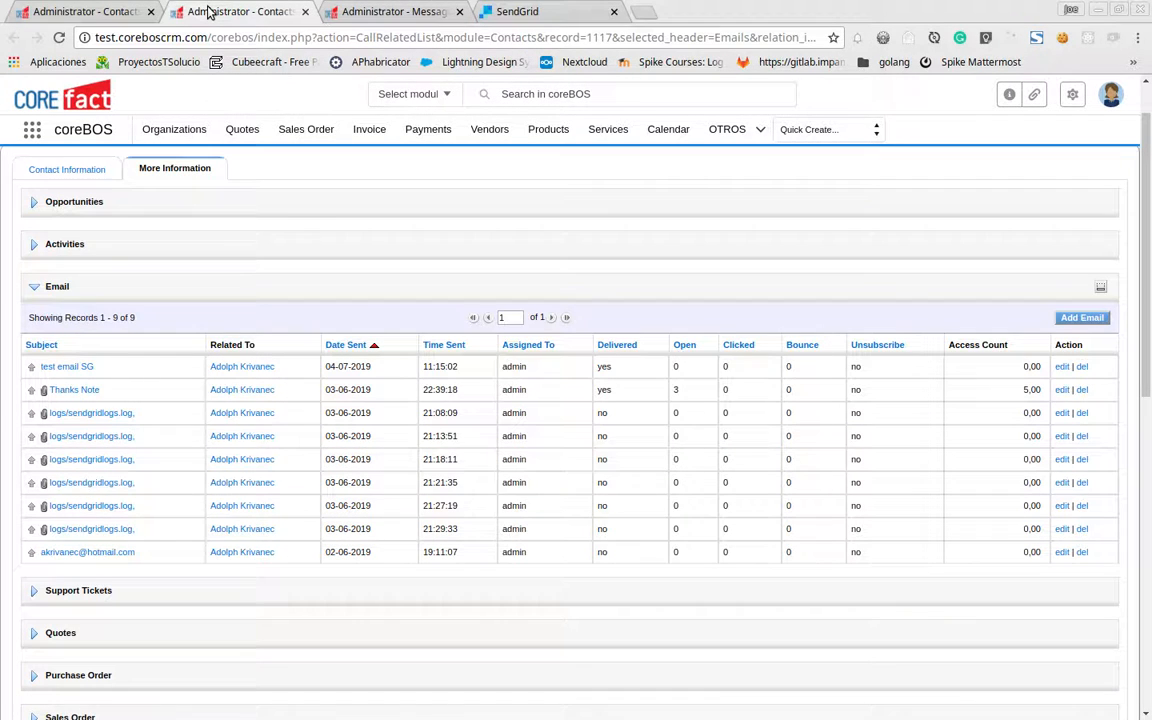
Reload the contact's Email list until test email SG shows delivered yes and access count 1,00
{"action": "left_click", "coordinate": [84, 368]}
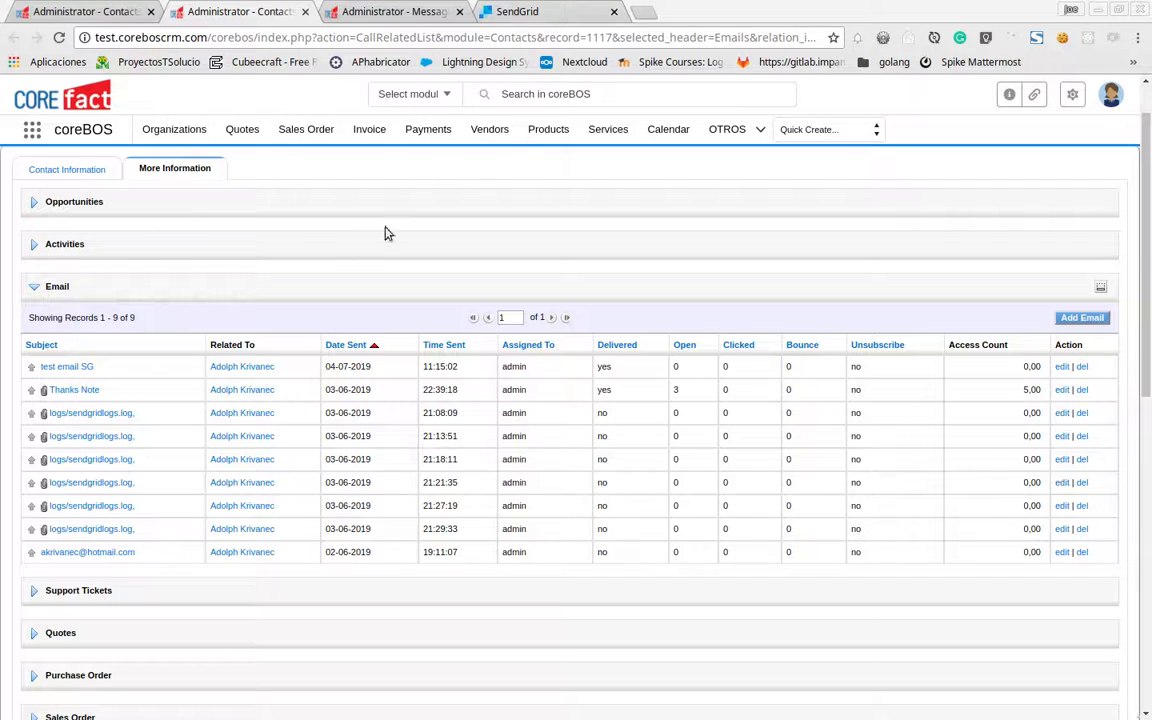
{"action": "left_click", "coordinate": [58, 38]}
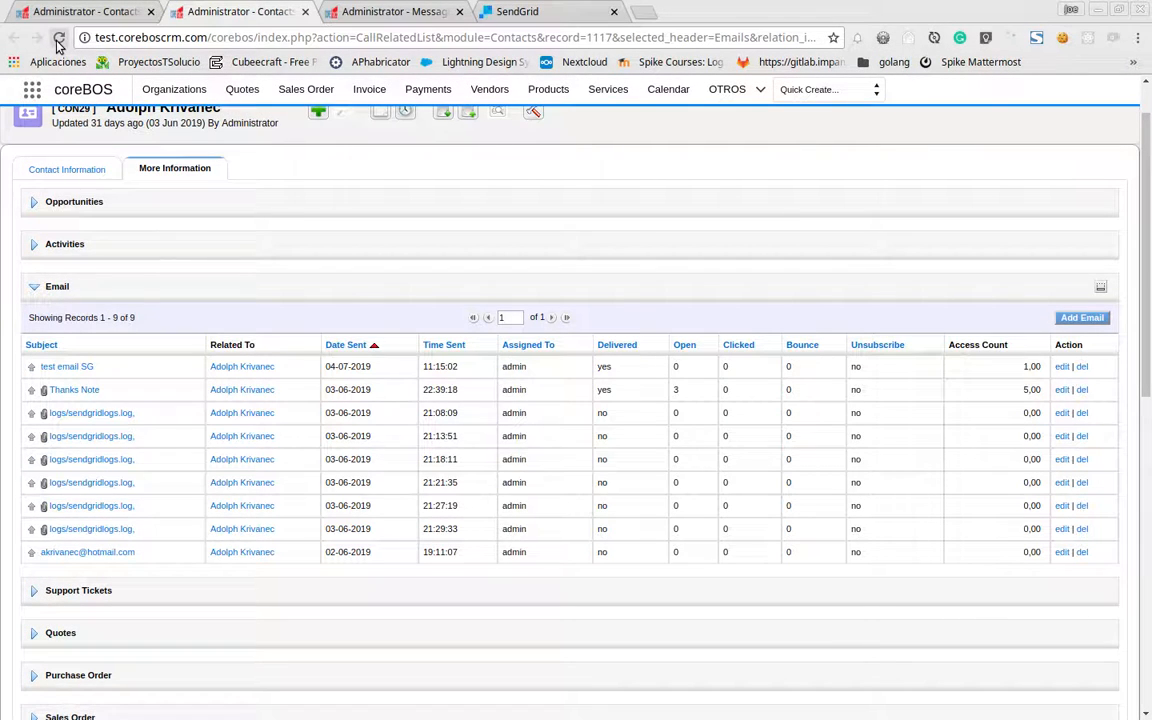
{"action": "left_click", "coordinate": [58, 40]}
{"action": "left_click", "coordinate": [58, 42]}
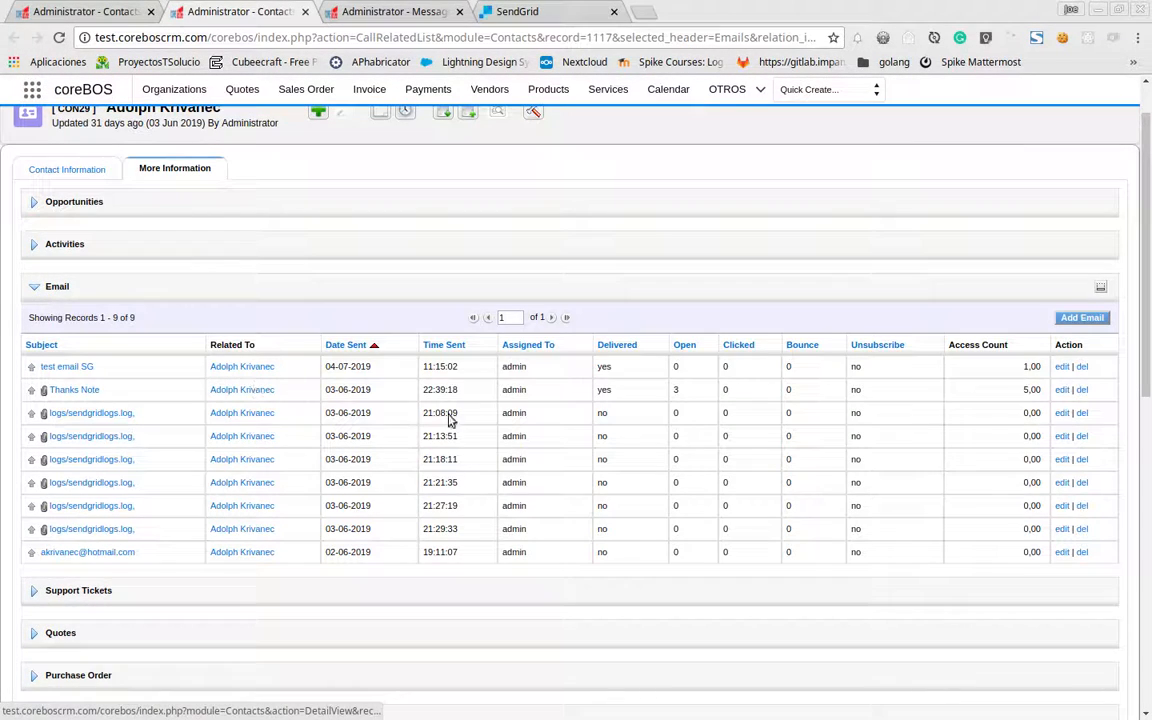
{"action": "double_click", "coordinate": [604, 367]}
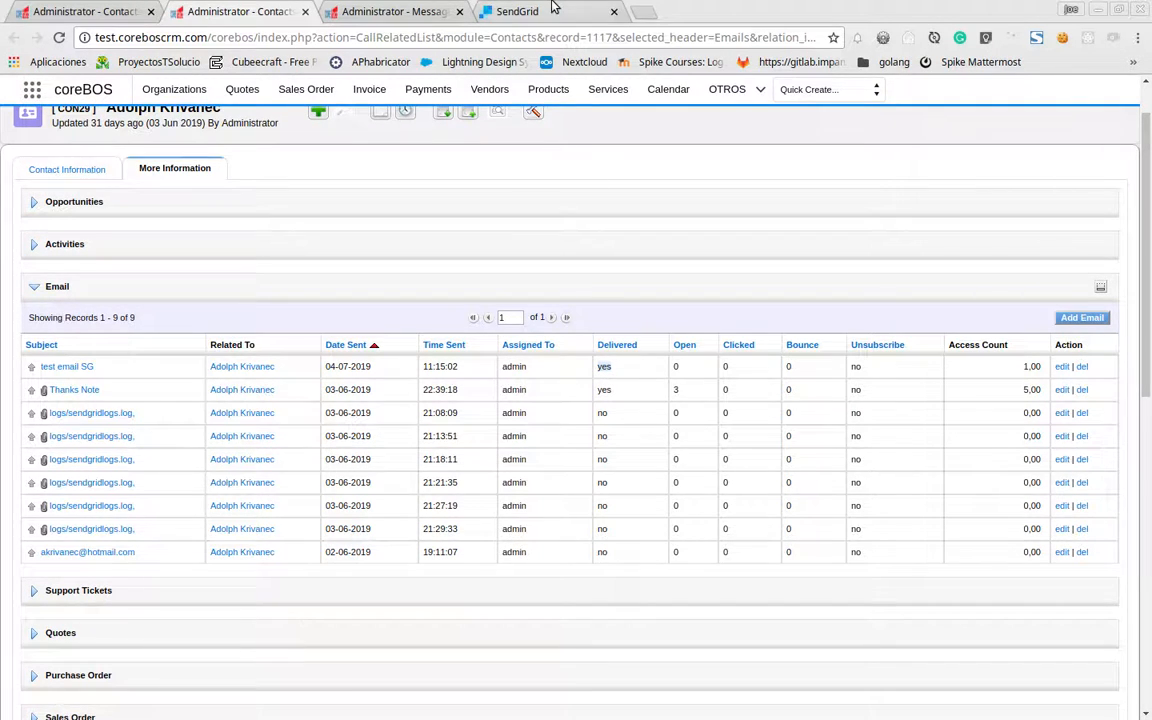
{"action": "left_click", "coordinate": [550, 11]}
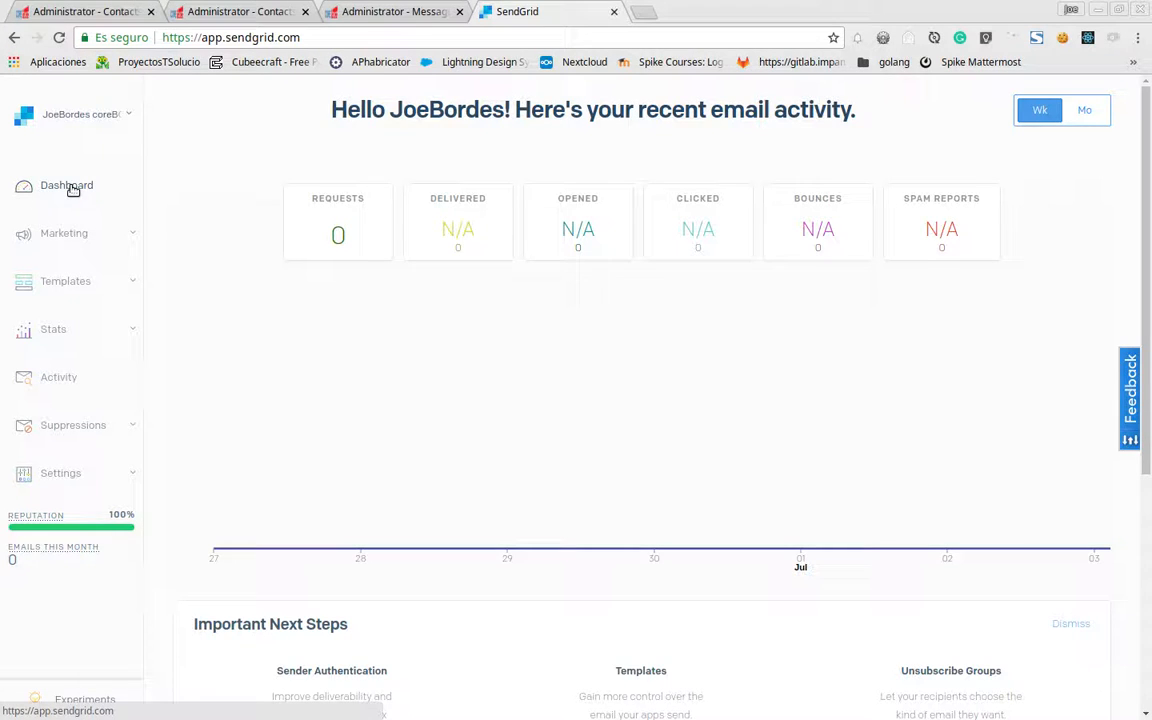
Refresh the SendGrid dashboard and open the Activity Feed
{"action": "left_click", "coordinate": [59, 38]}
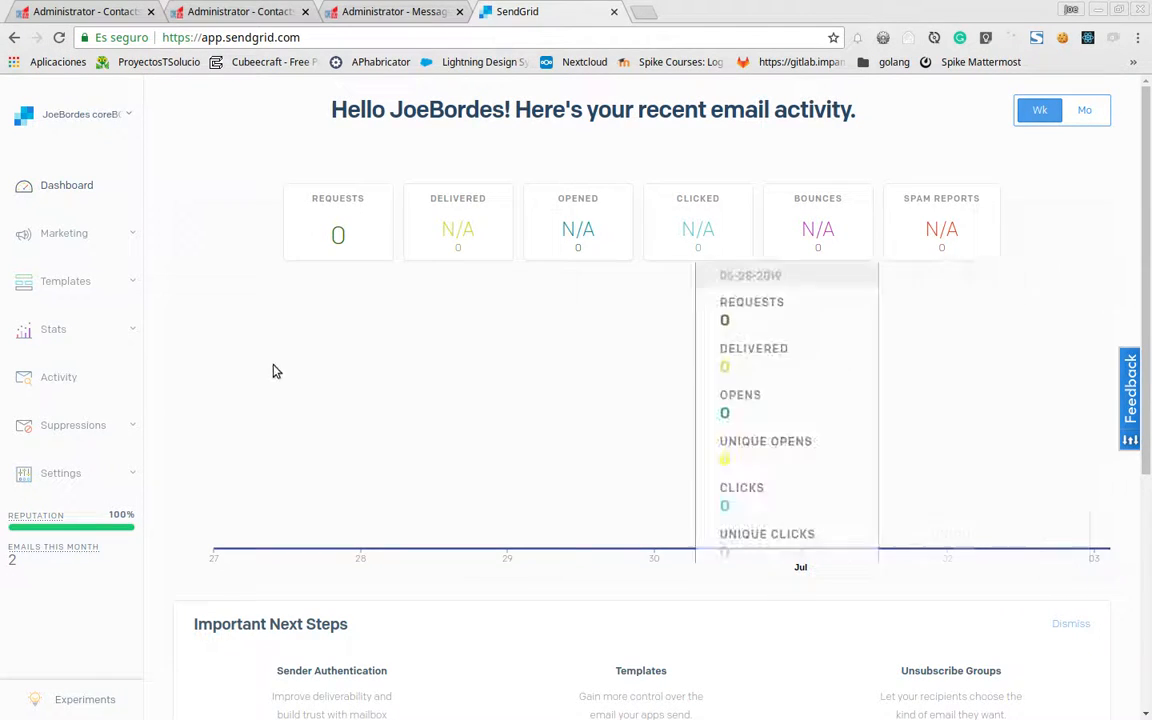
{"action": "left_click", "coordinate": [57, 384]}
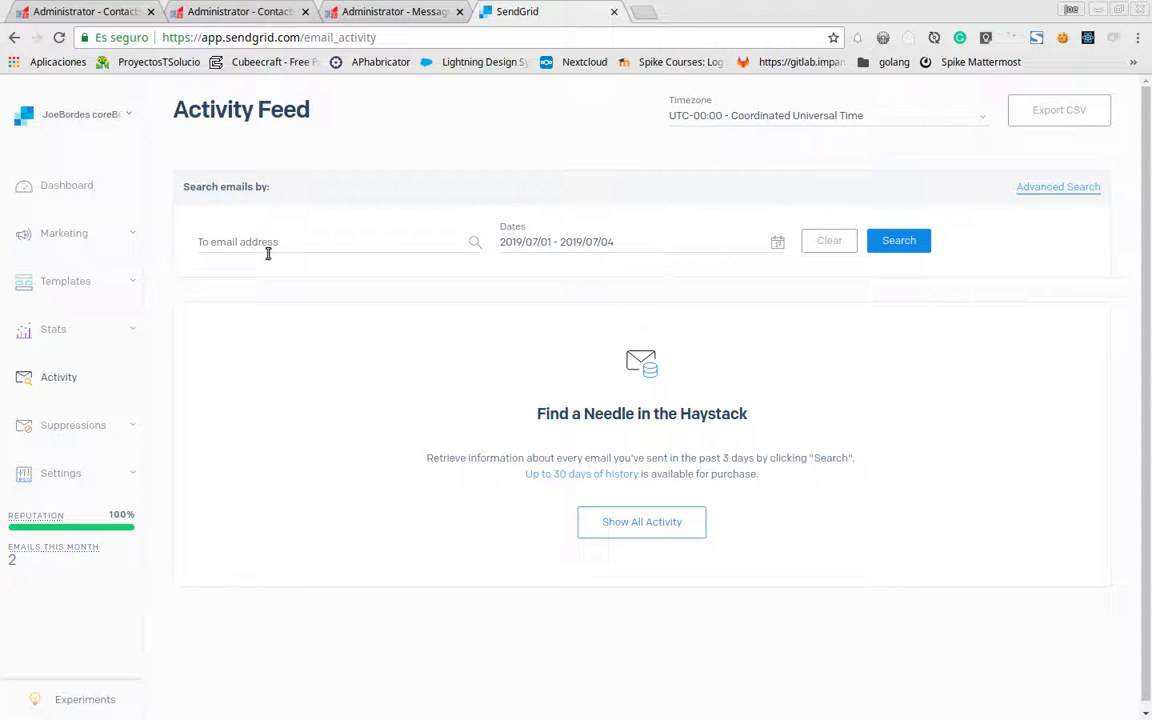
Search the SendGrid activity feed for recipient 'joe' and check test email SG was delivered
{"action": "left_click", "coordinate": [272, 246]}
{"action": "type", "text": "joe"}
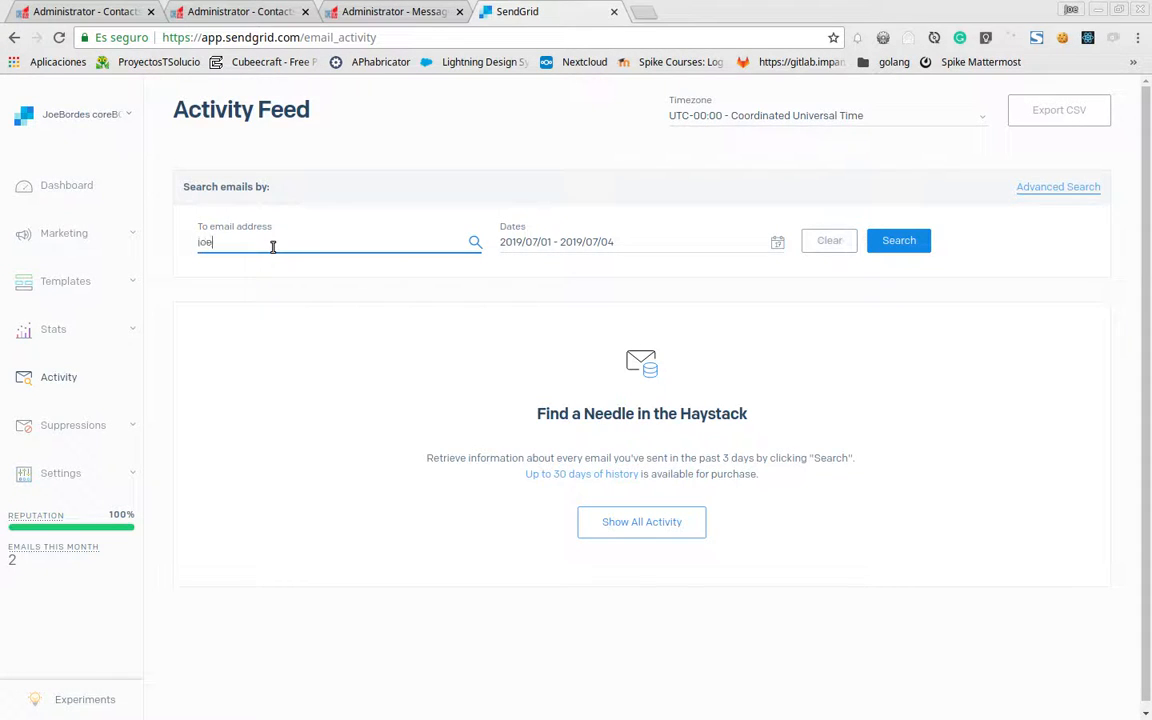
{"action": "left_click", "coordinate": [901, 244]}
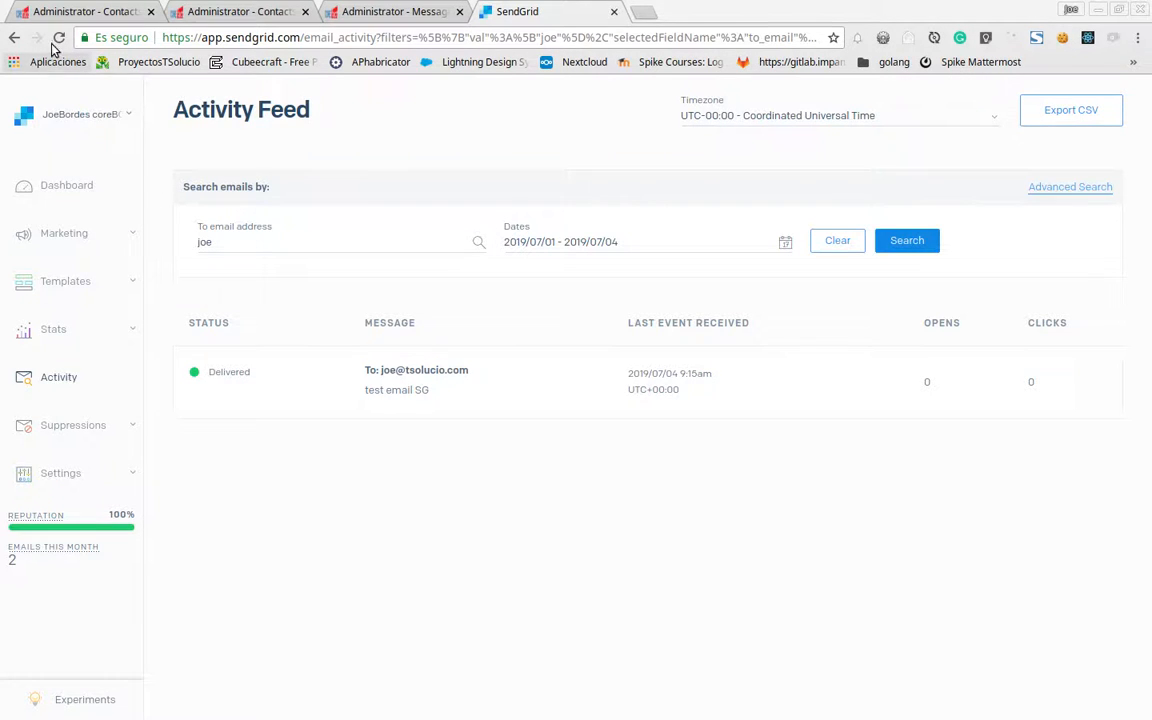
{"action": "left_click", "coordinate": [907, 241]}
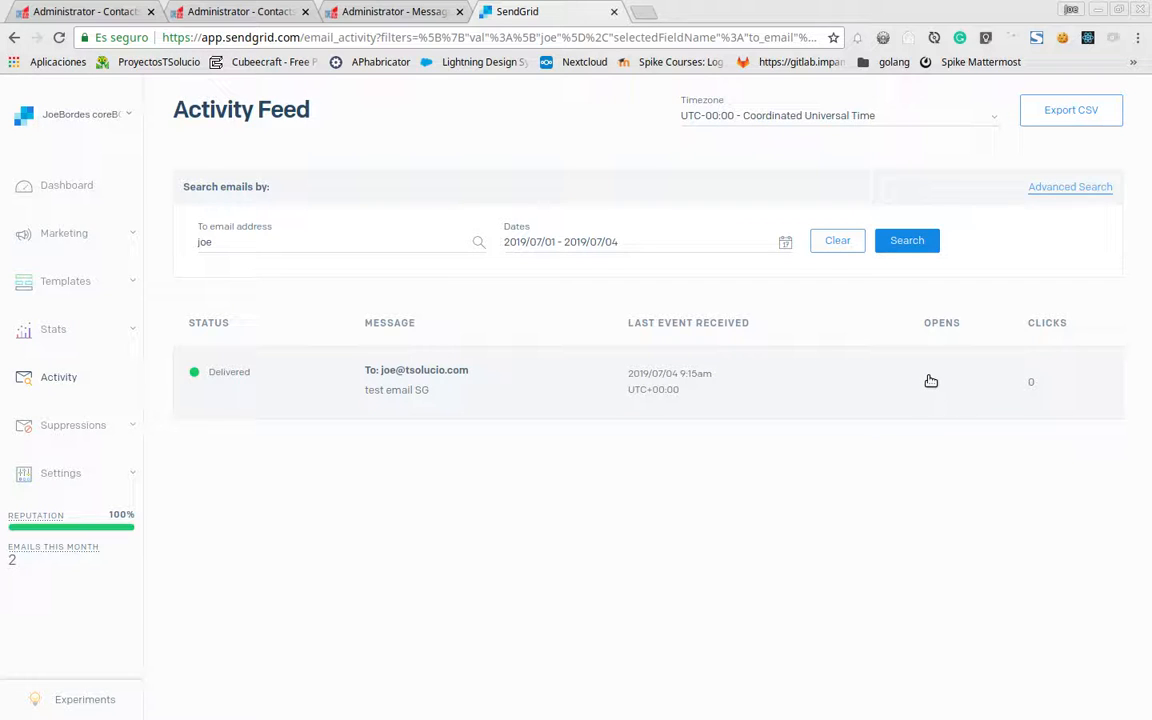
Close the coreBOS Messages tab and bring up the SendGrid dashboard
{"action": "left_click", "coordinate": [216, 10]}
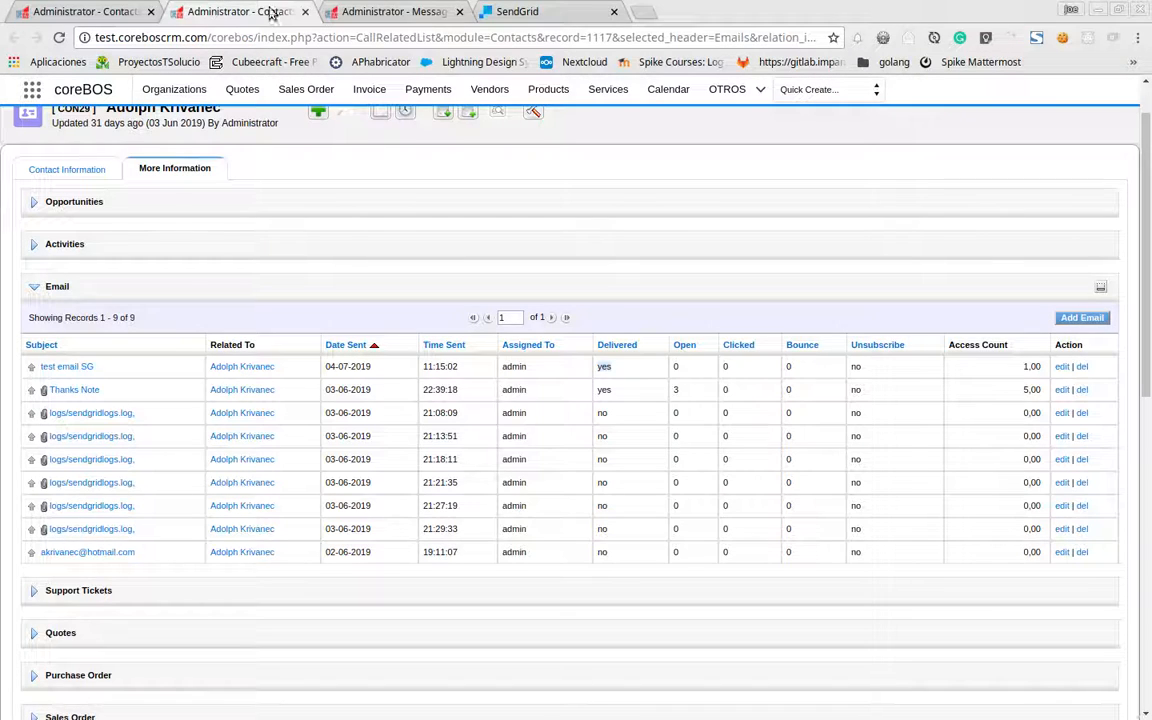
{"action": "left_click", "coordinate": [373, 11]}
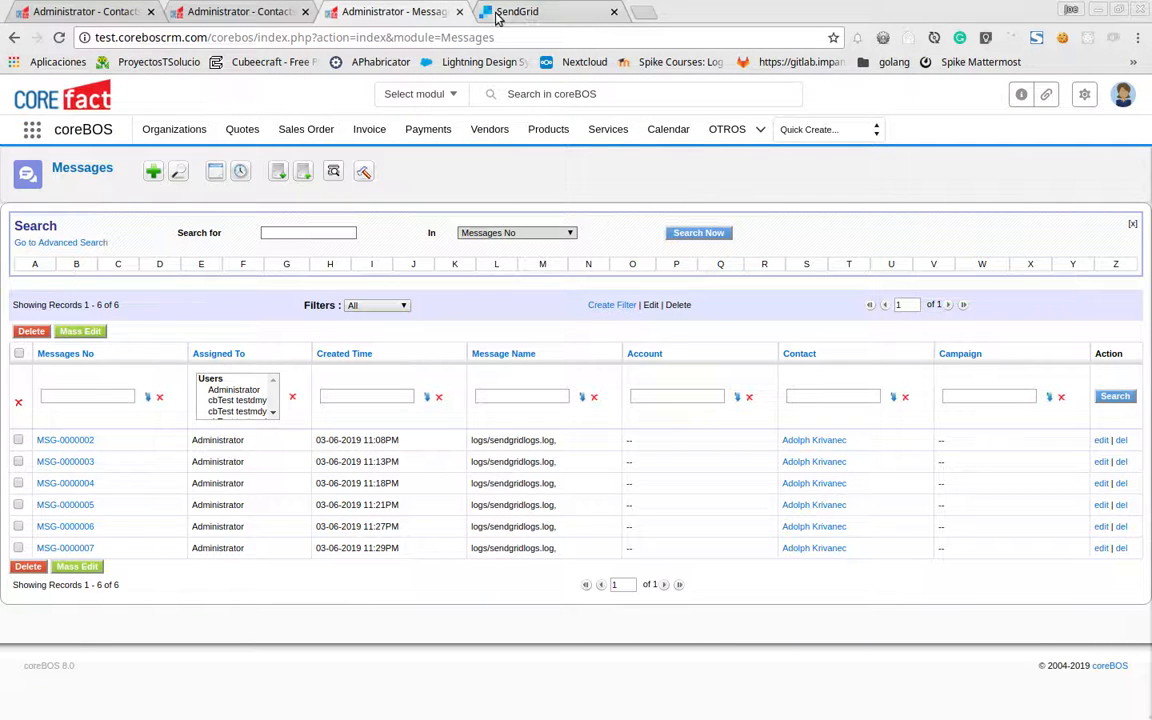
{"action": "left_click", "coordinate": [459, 12]}
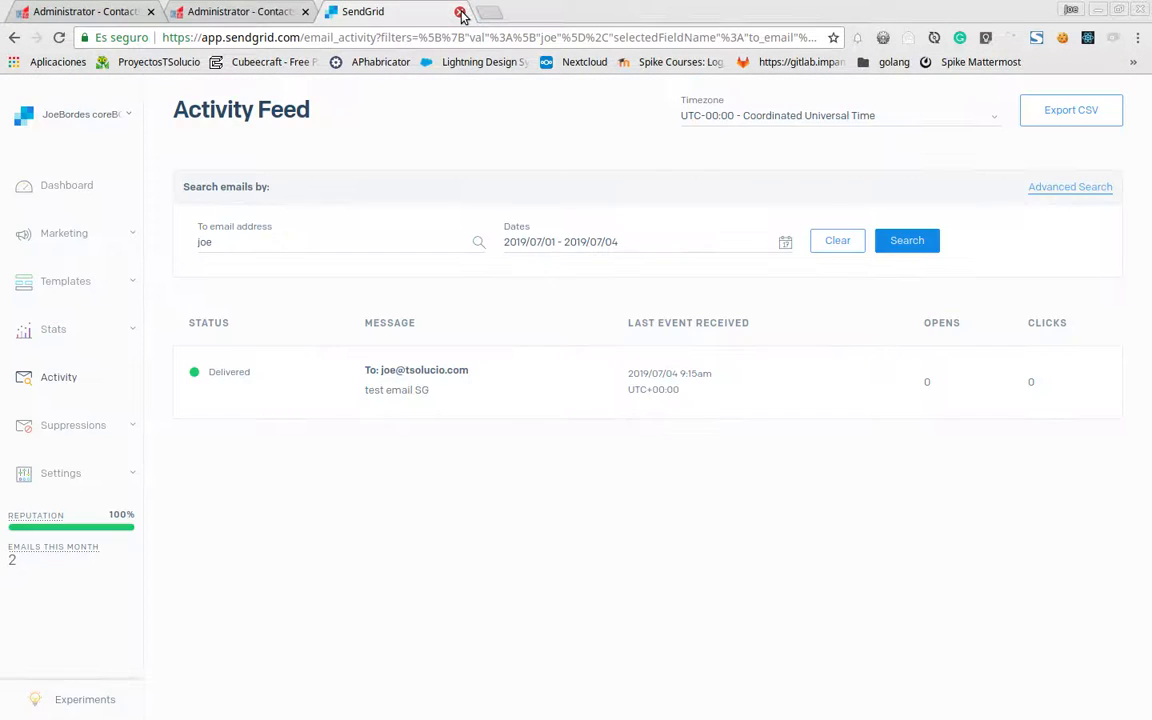
{"action": "left_click", "coordinate": [60, 187]}
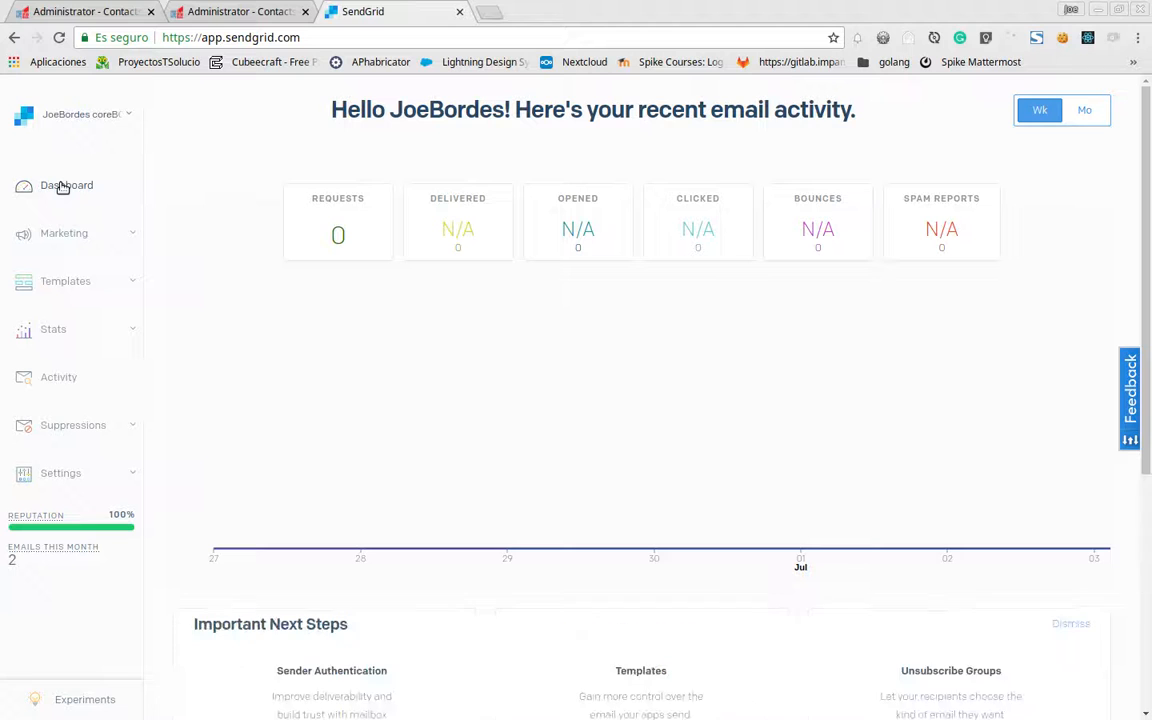
{"action": "left_click", "coordinate": [50, 11]}
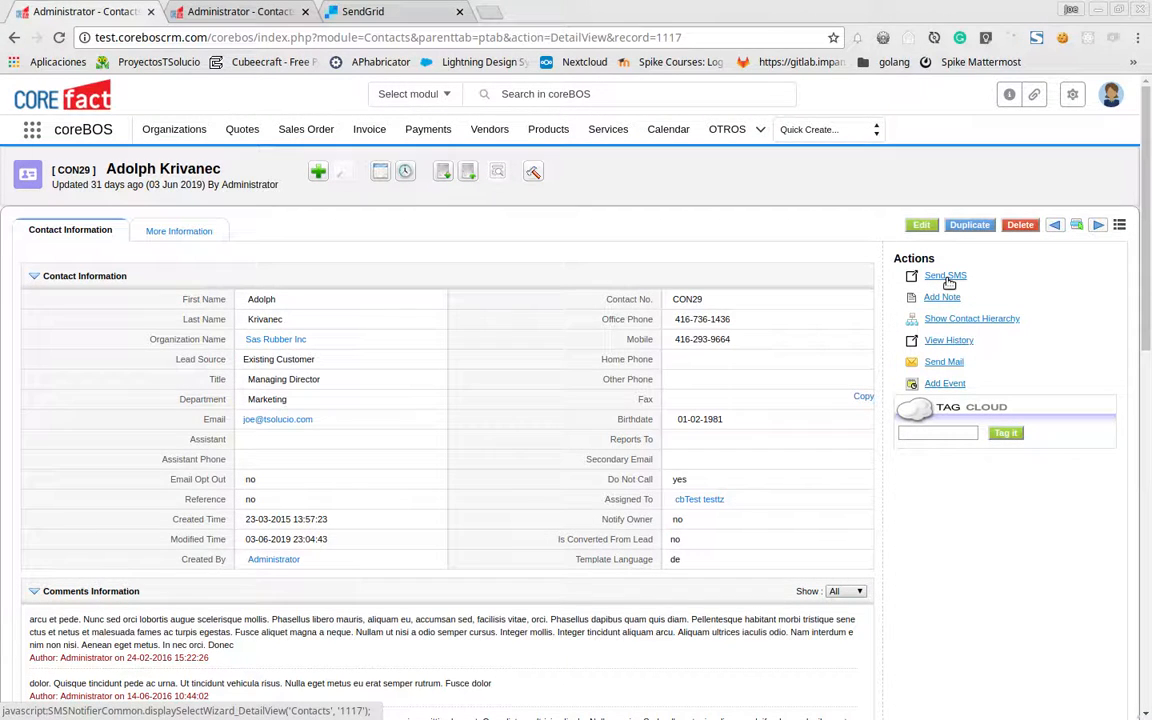
Compose a new email to the contact's main address with subject 'test email SG with URL'
{"action": "left_click", "coordinate": [945, 362]}
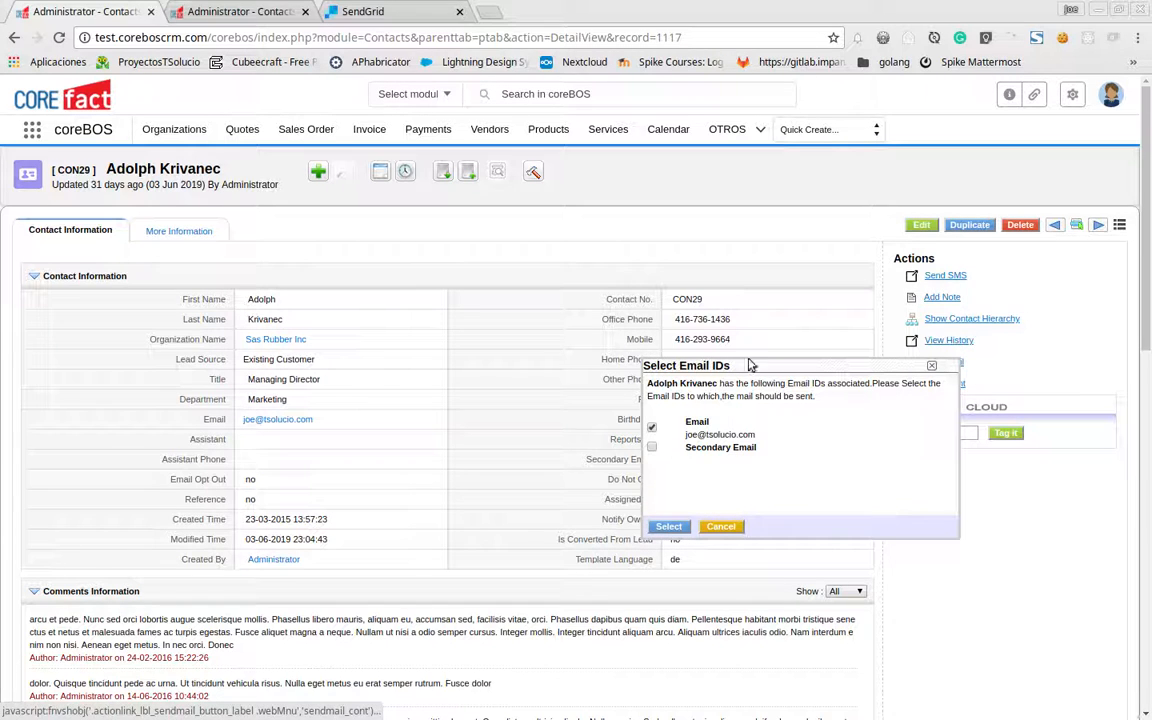
{"action": "left_click", "coordinate": [668, 526]}
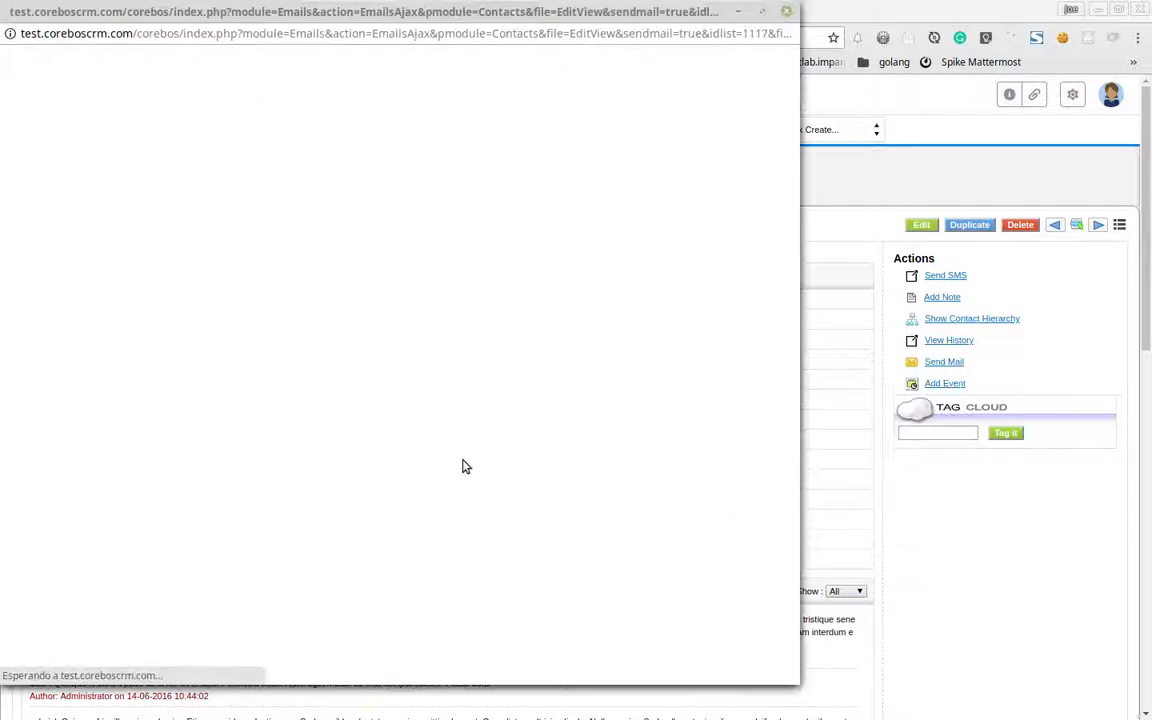
{"action": "left_click", "coordinate": [262, 188]}
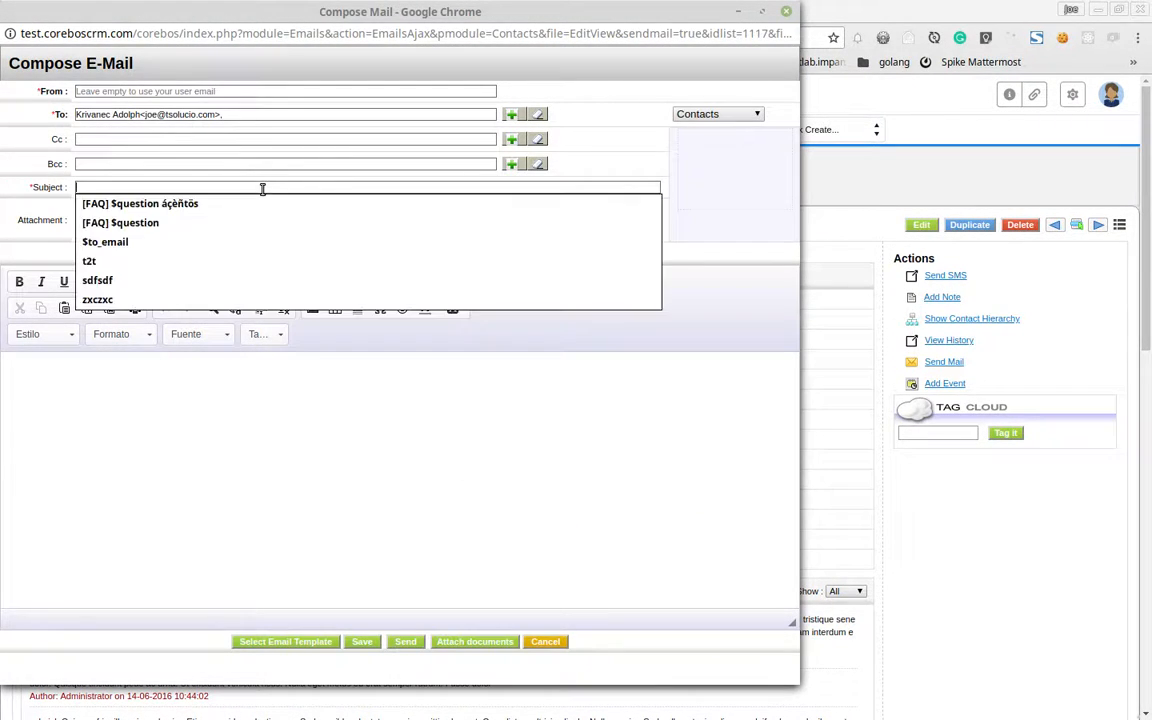
{"action": "type", "text": "test"}
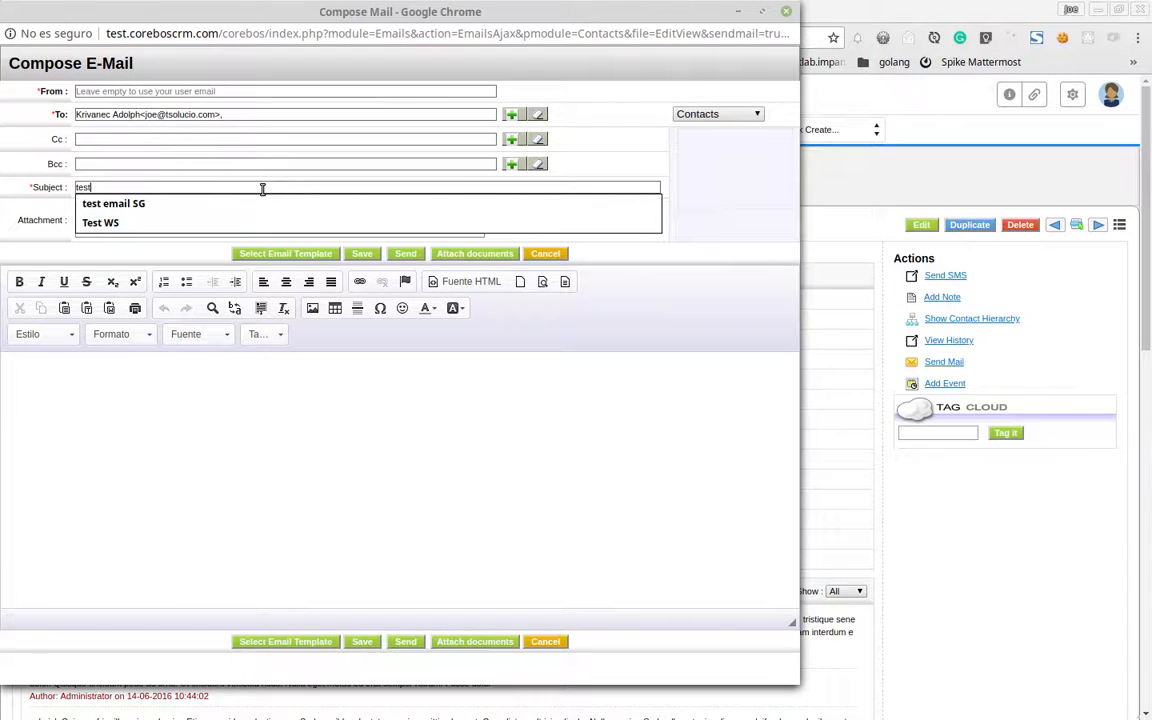
{"action": "key", "text": "Down"}
{"action": "type", "text": "em"}
{"action": "key", "text": "Down"}
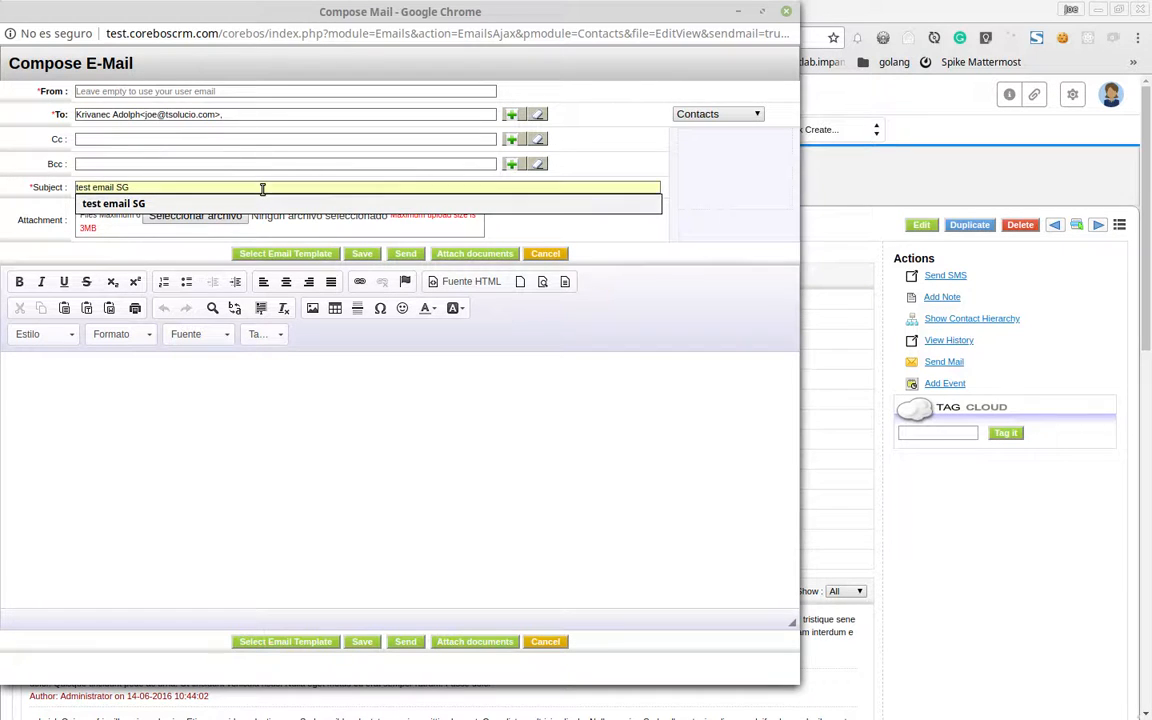
{"action": "key", "text": "Return"}
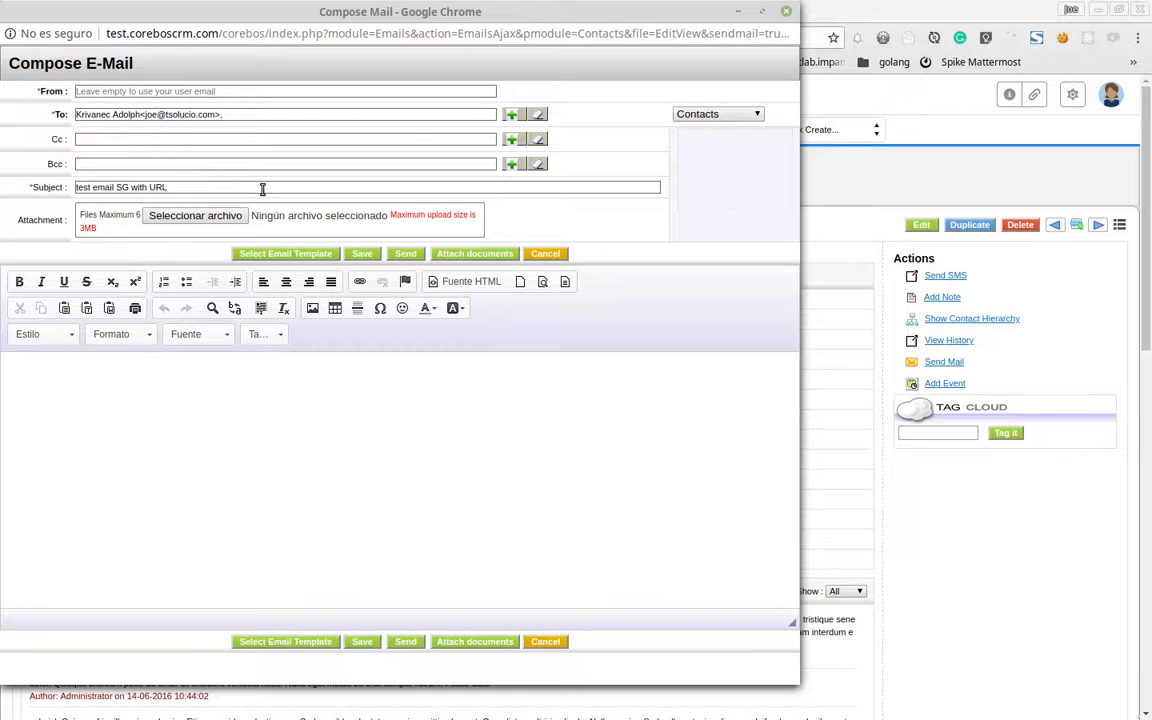
{"action": "left_click", "coordinate": [174, 415]}
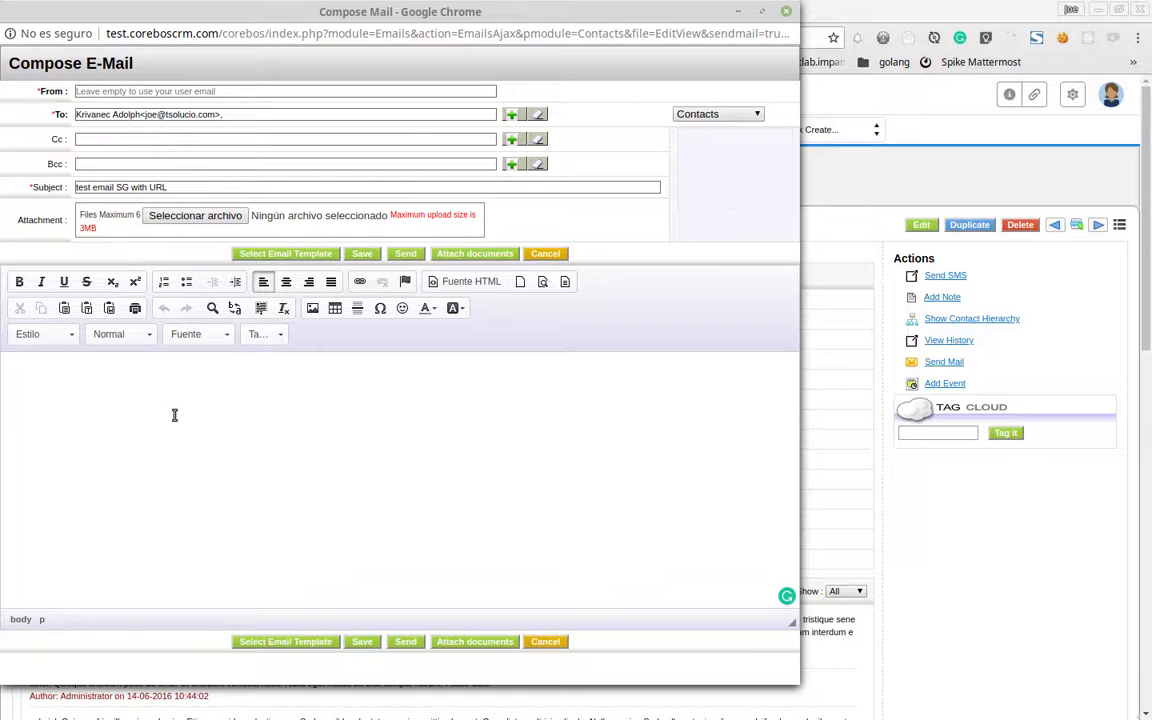
{"action": "type", "text": "this "}
{"action": "type", "text": "CTA"}
{"action": "key", "text": "ctrl+a"}
{"action": "left_click", "coordinate": [359, 282]}
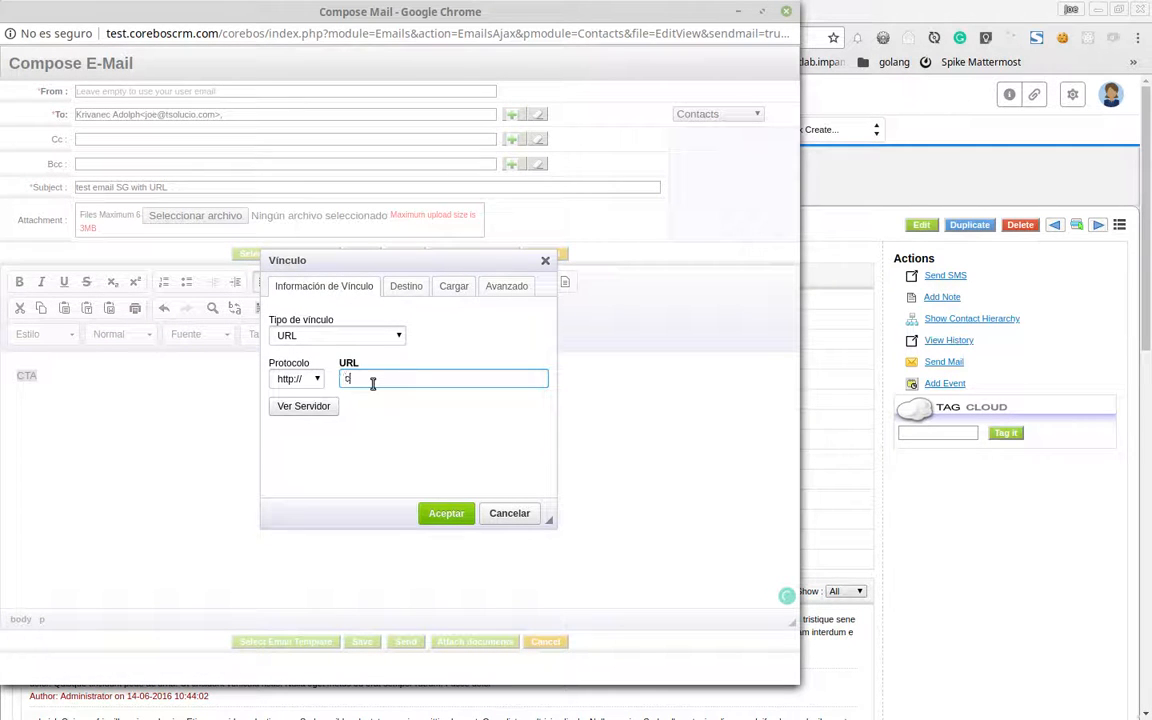
{"action": "type", "text": "corebos.org"}
{"action": "left_click", "coordinate": [300, 379]}
{"action": "left_click", "coordinate": [300, 408]}
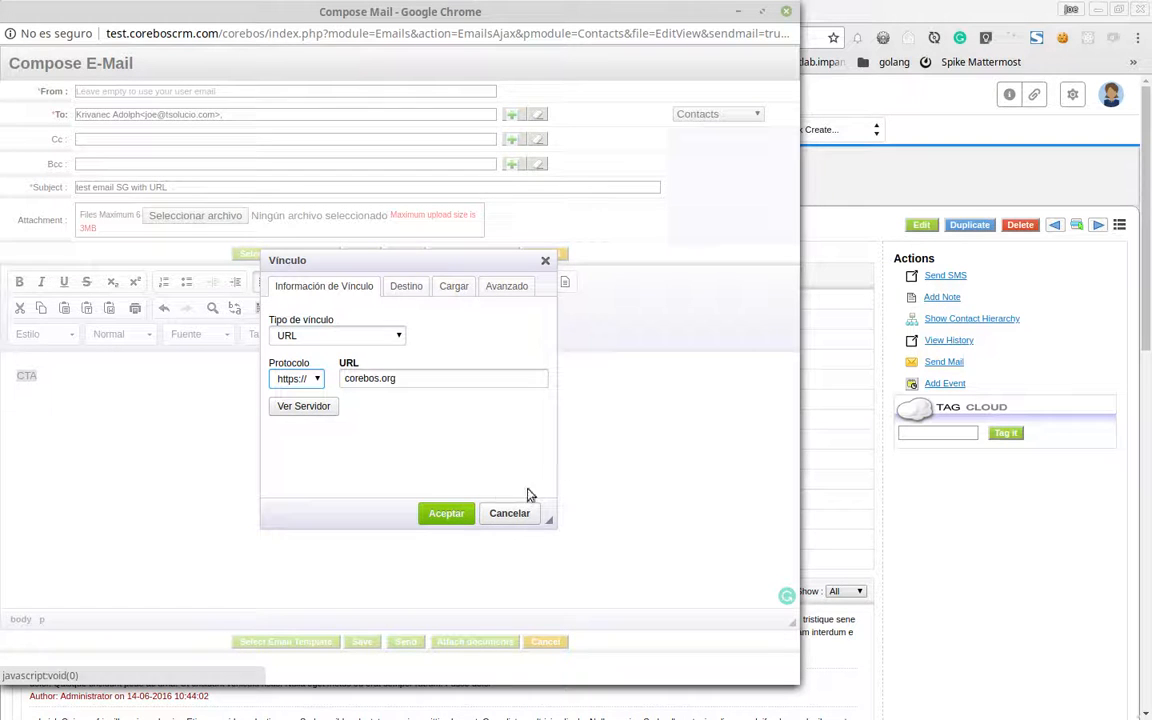
{"action": "left_click", "coordinate": [452, 513]}
{"action": "left_click", "coordinate": [74, 421]}
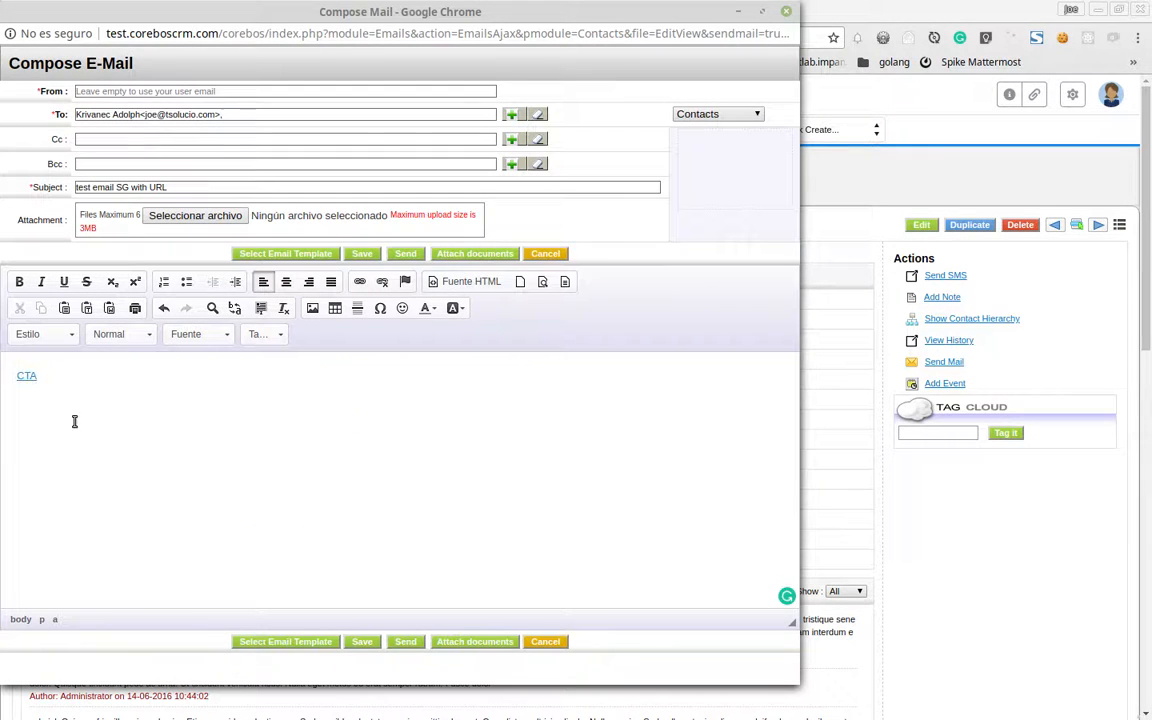
{"action": "left_click", "coordinate": [408, 257]}
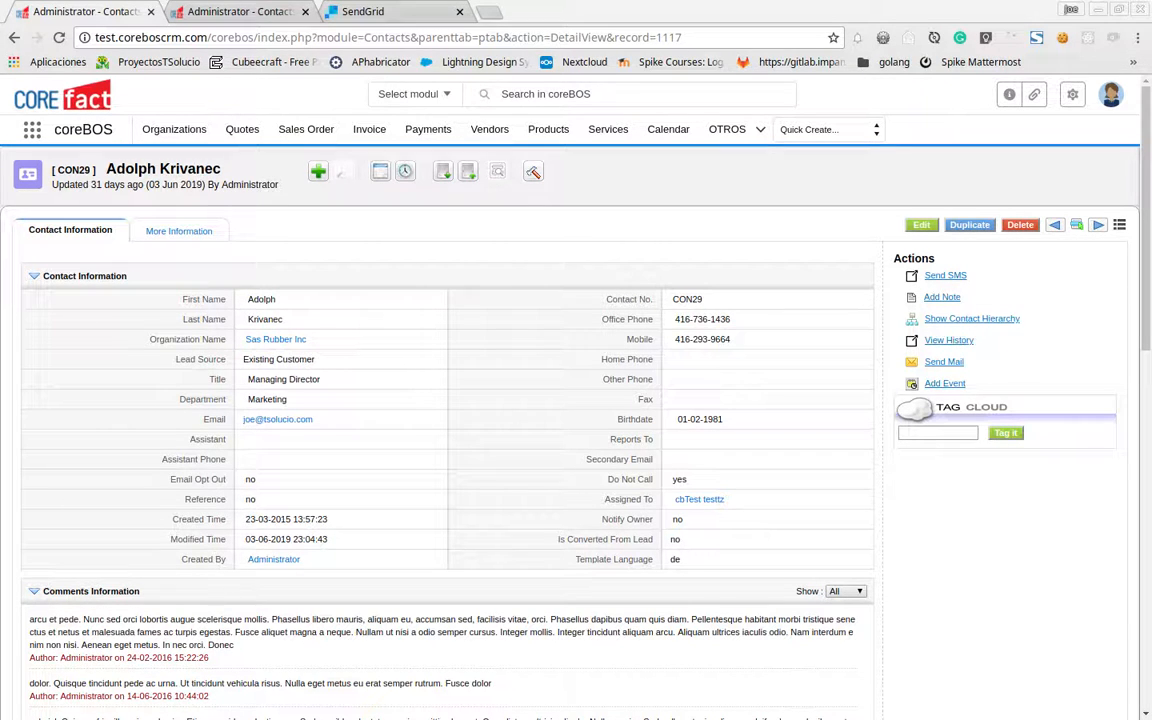
Maximize the received email in Thunderbird, show its remote content, and follow the CTA link
{"action": "key", "text": "alt+Tab"}
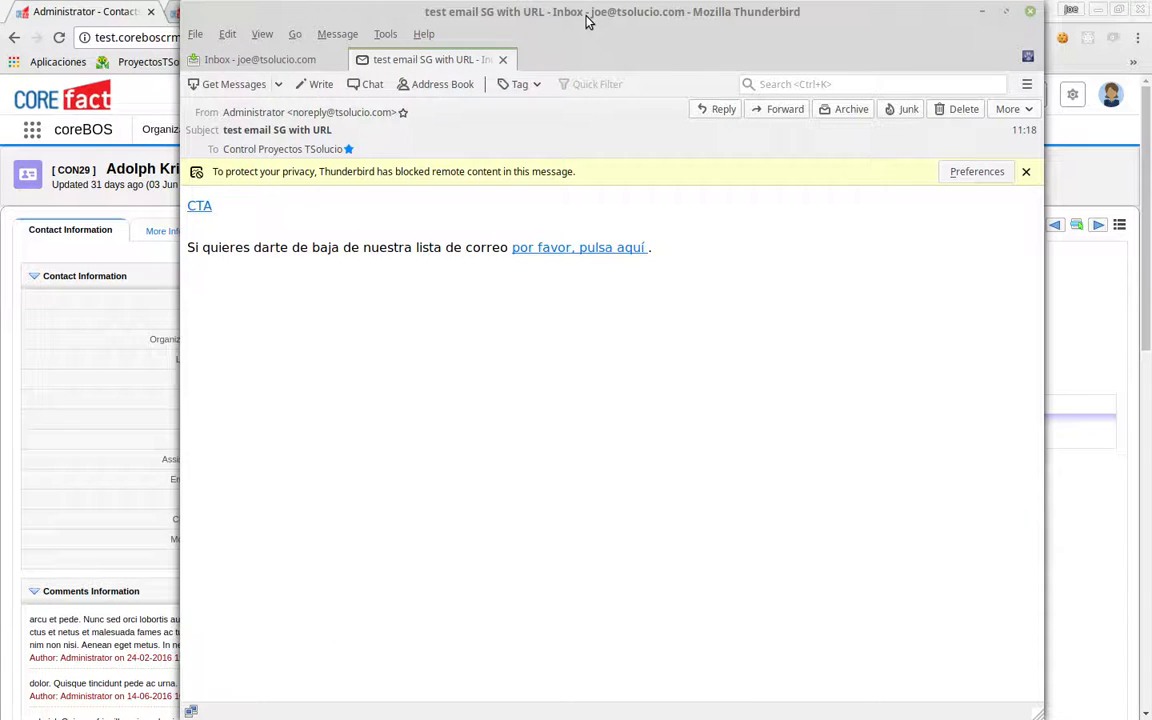
{"action": "double_click", "coordinate": [588, 15]}
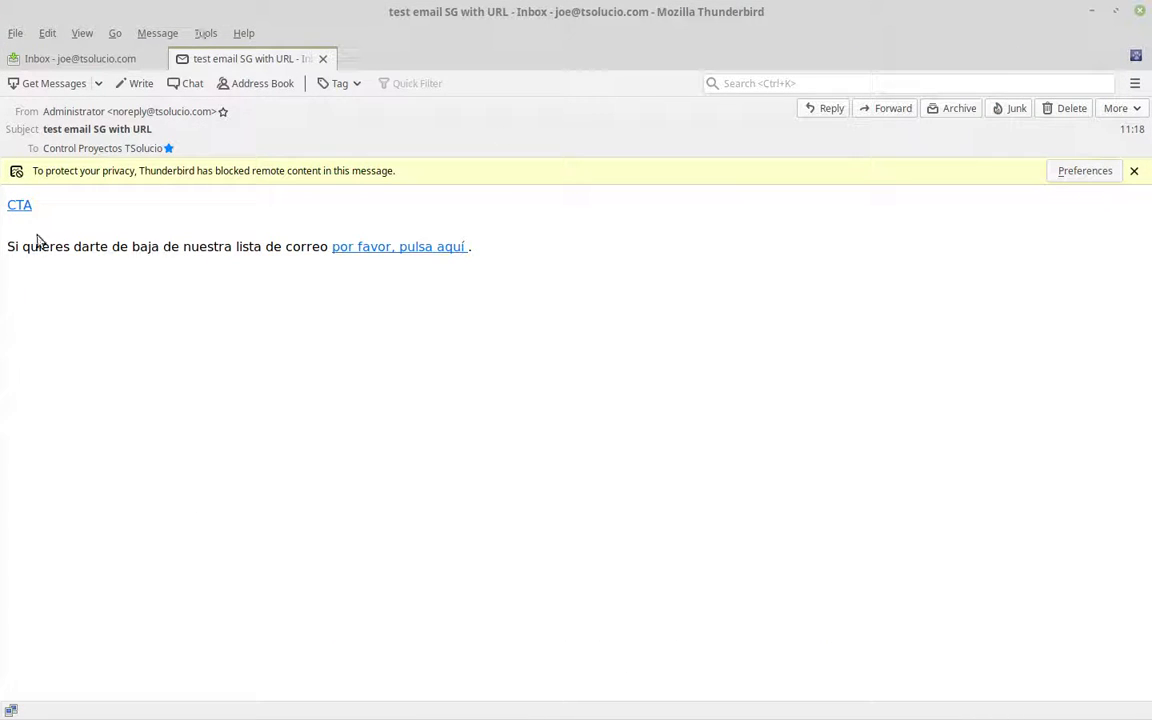
{"action": "left_click", "coordinate": [1073, 172]}
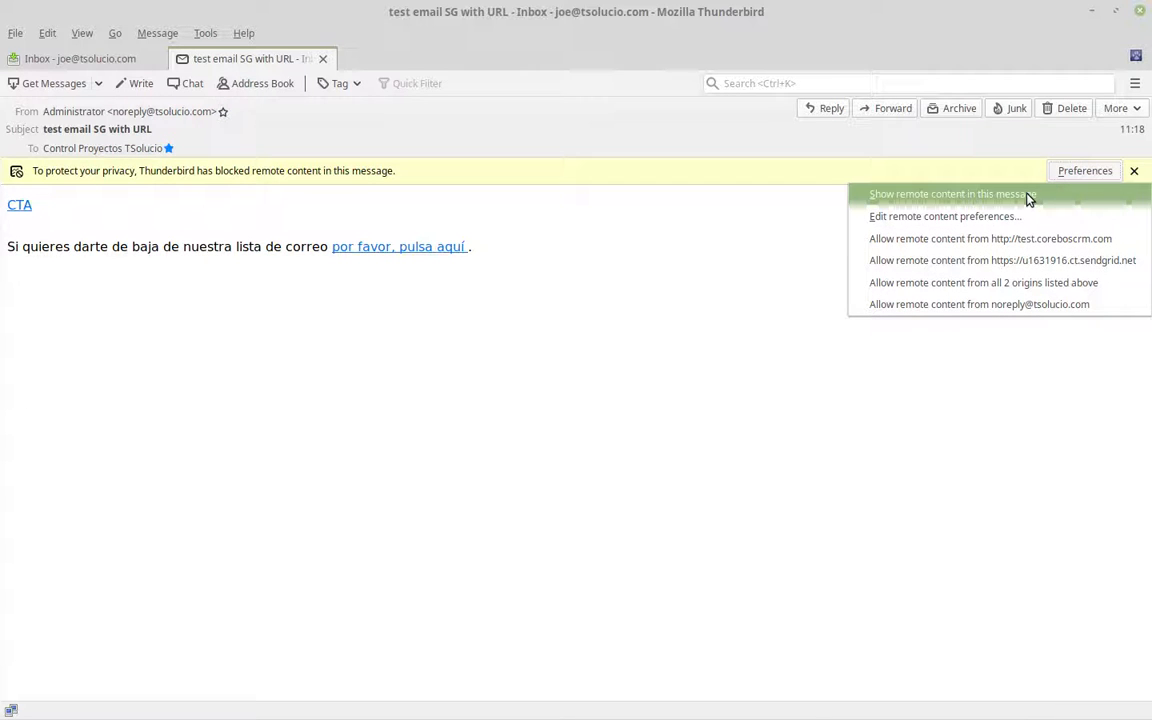
{"action": "left_click", "coordinate": [1037, 248]}
{"action": "left_click", "coordinate": [1100, 172]}
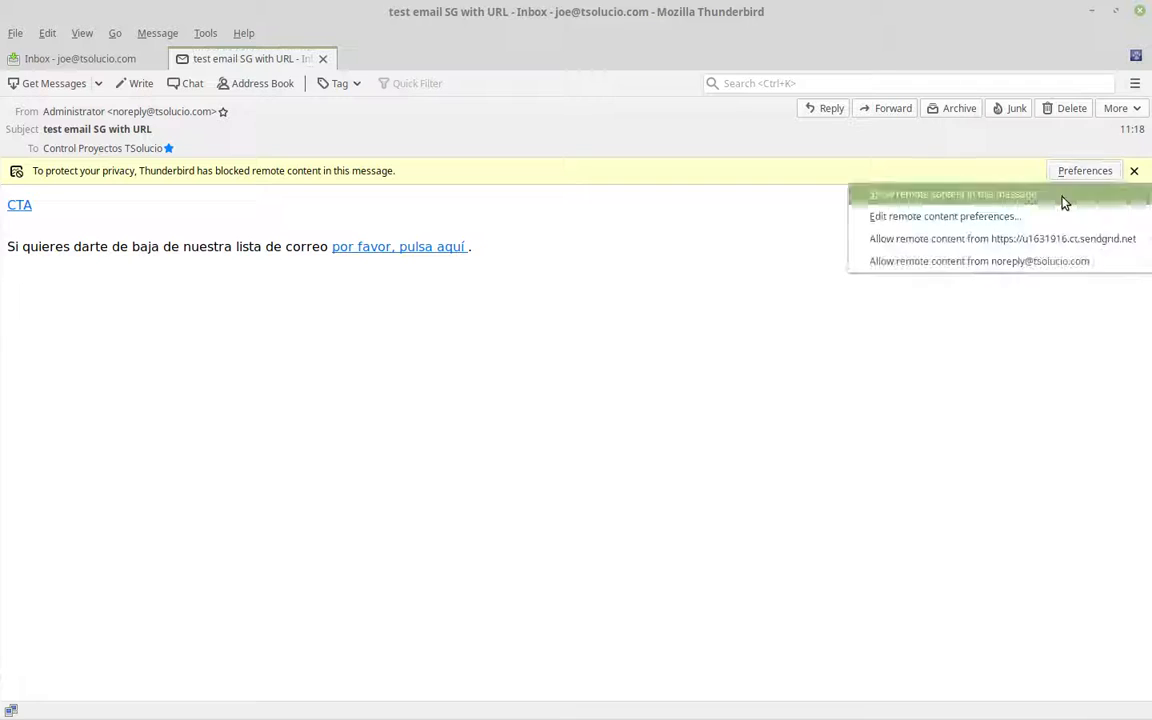
{"action": "left_click", "coordinate": [1037, 200]}
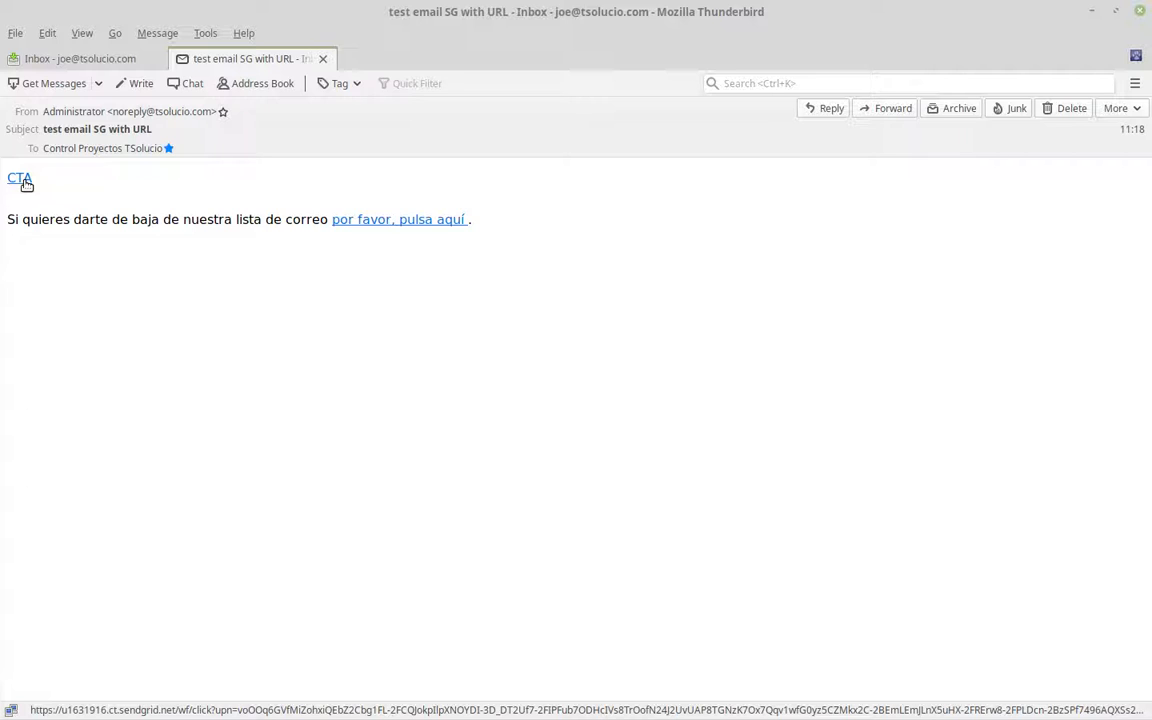
{"action": "left_click", "coordinate": [26, 184]}
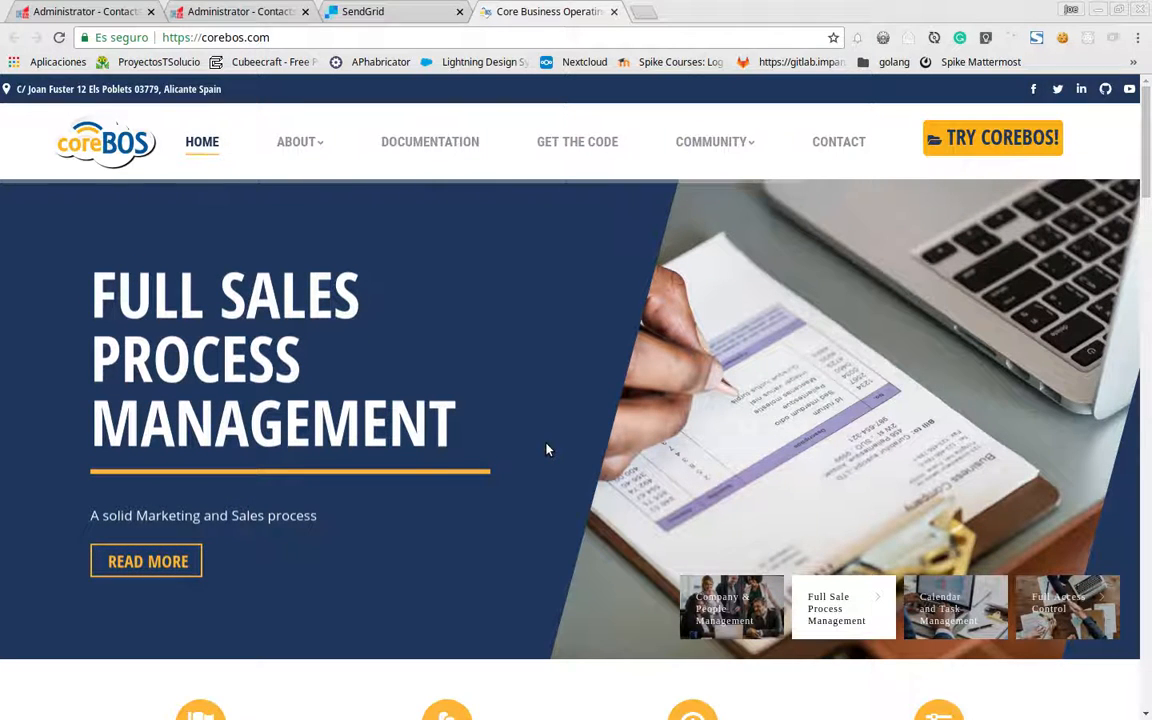
Reload the contact's Email list and check test email SG with URL: delivered, one open, one click
{"action": "left_click", "coordinate": [614, 11]}
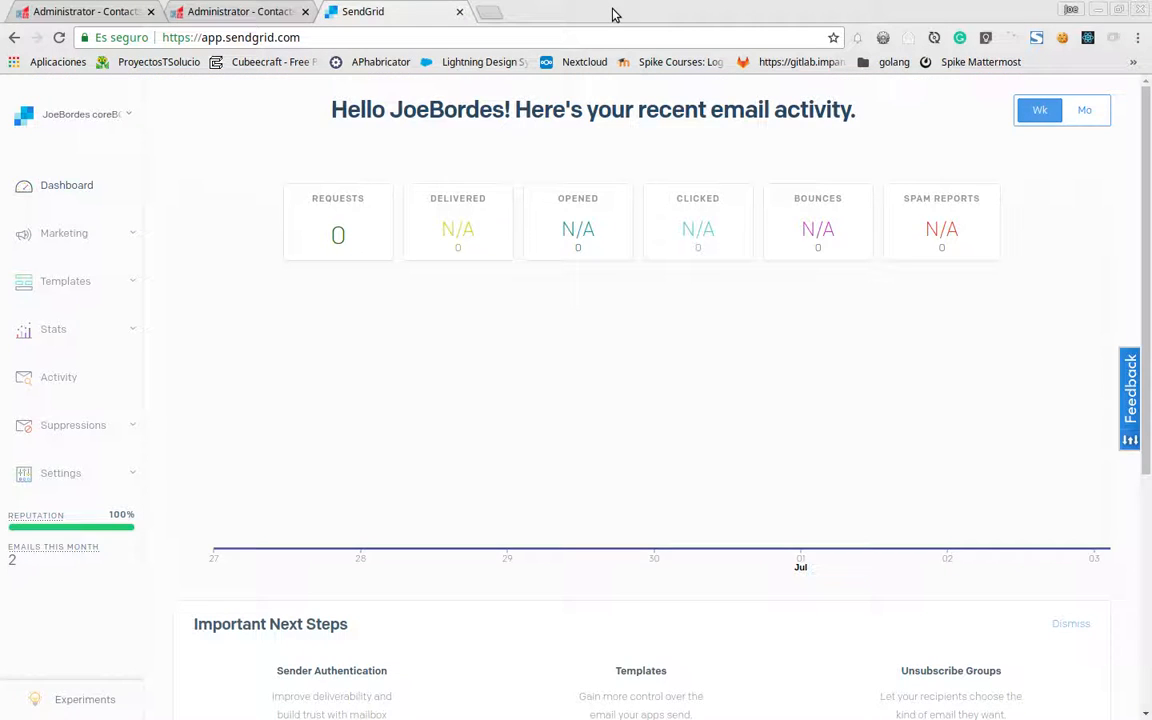
{"action": "left_click", "coordinate": [208, 8]}
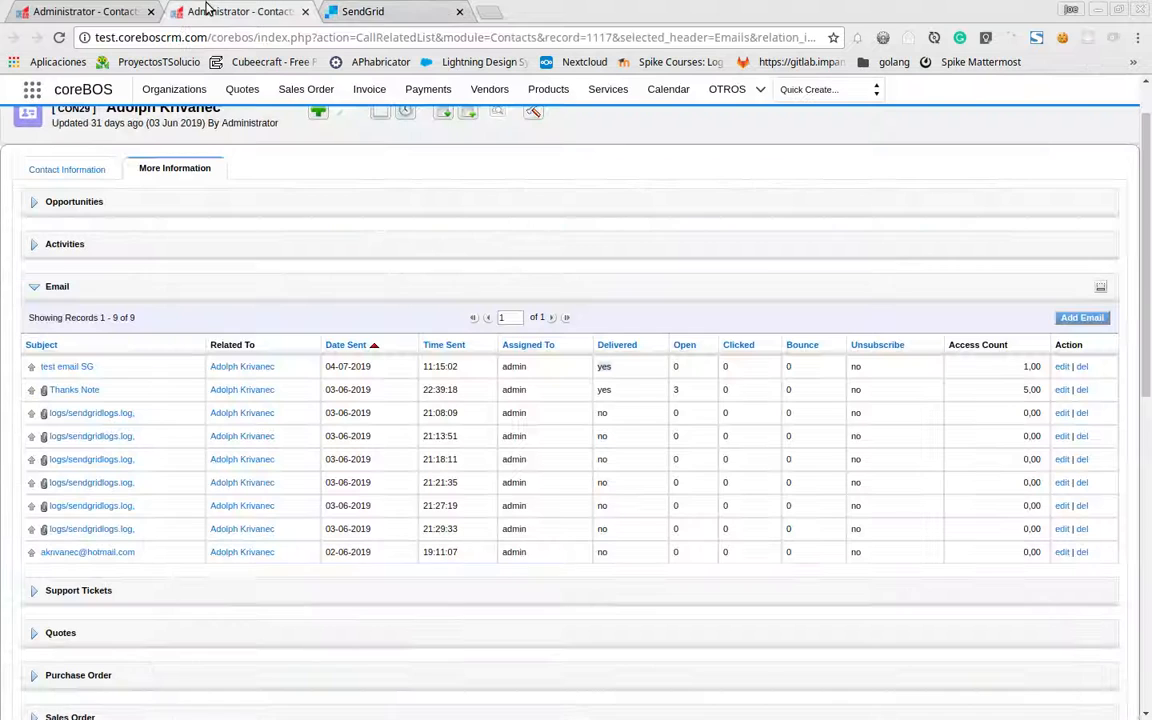
{"action": "left_click", "coordinate": [59, 39]}
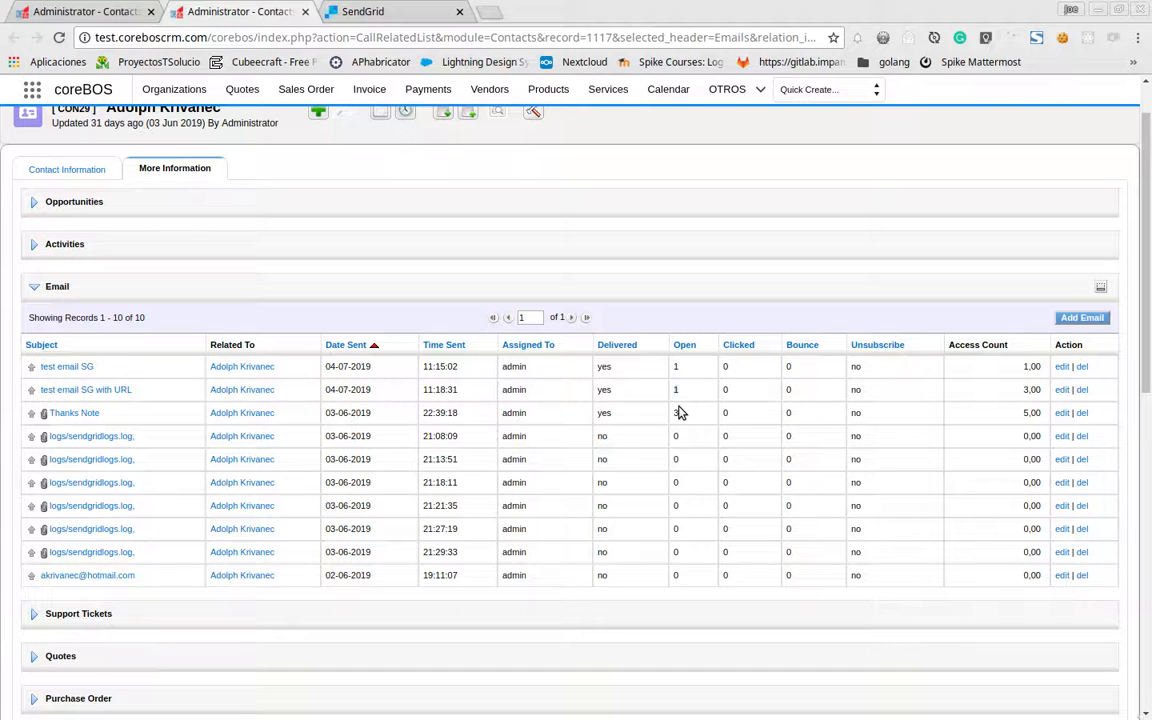
{"action": "left_click", "coordinate": [60, 40]}
{"action": "left_click", "coordinate": [122, 390]}
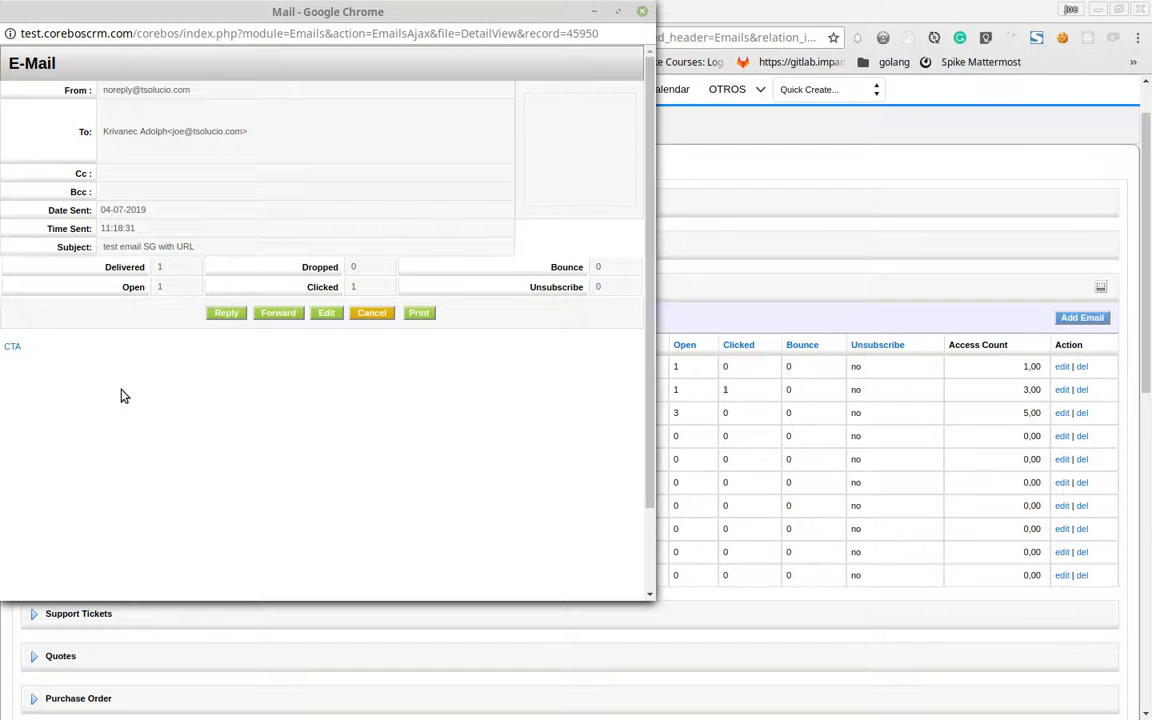
{"action": "left_click", "coordinate": [641, 12]}
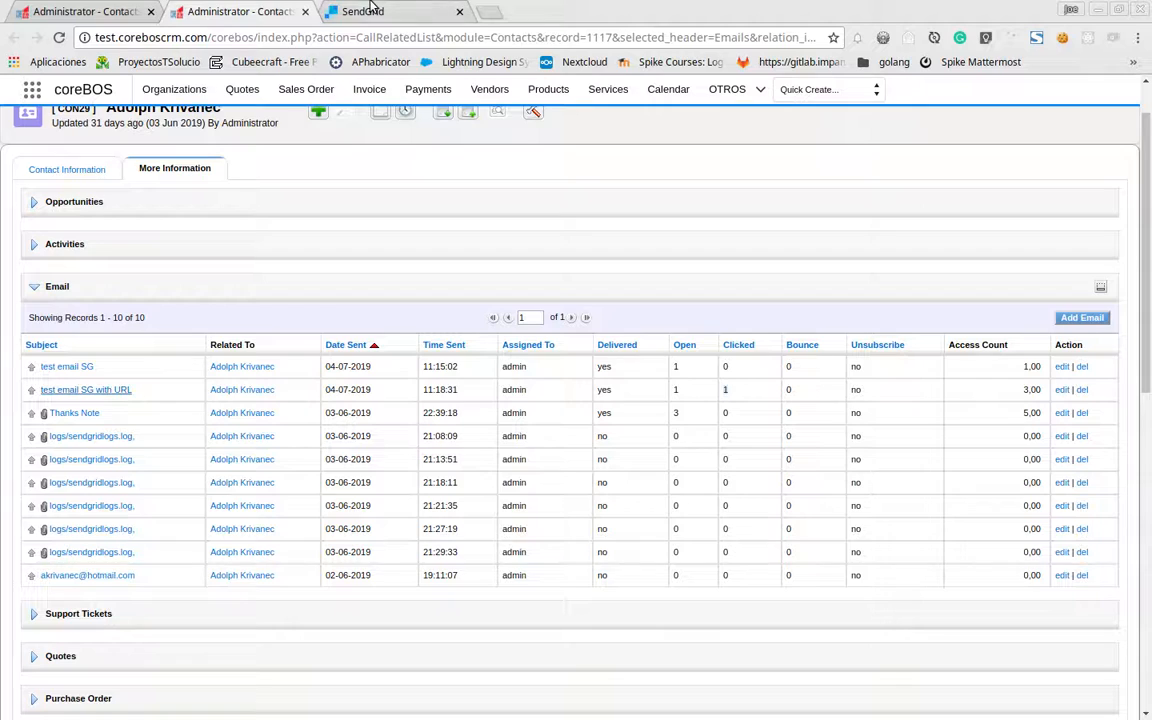
Reload SendGrid and open Mail Settings under the account settings
{"action": "left_click", "coordinate": [333, 11]}
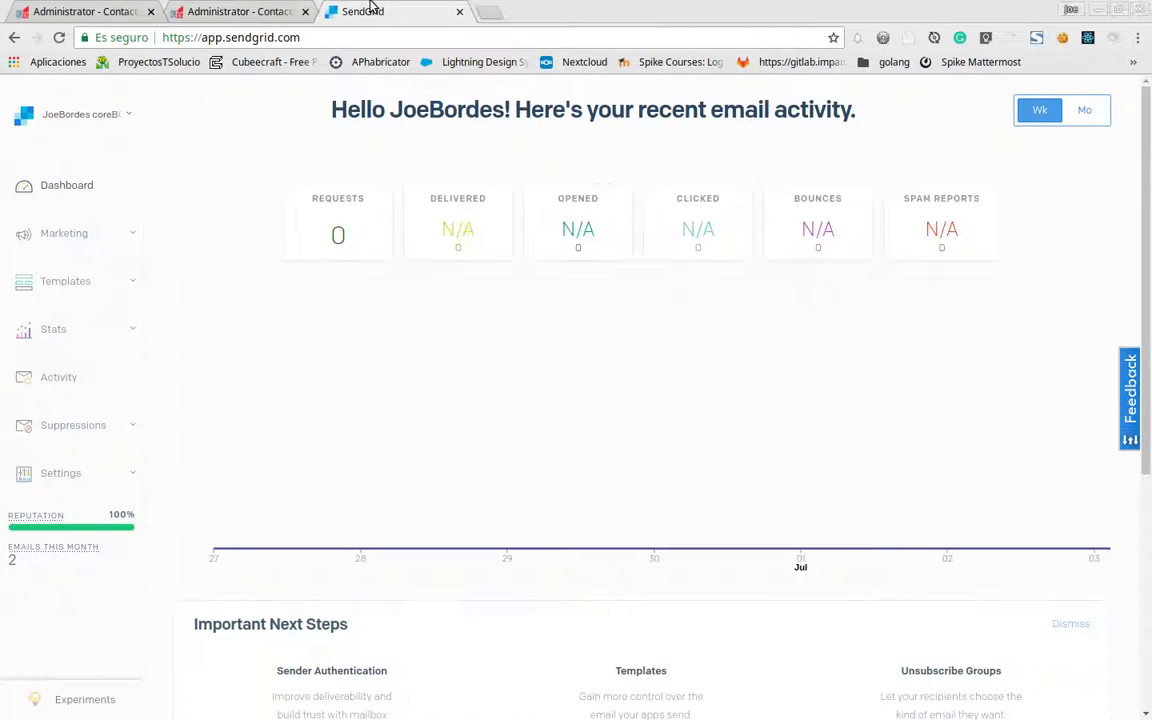
{"action": "left_click", "coordinate": [58, 37]}
{"action": "left_click", "coordinate": [62, 474]}
{"action": "scroll", "coordinate": [72, 480], "scroll_direction": "down", "scroll_amount": 3}
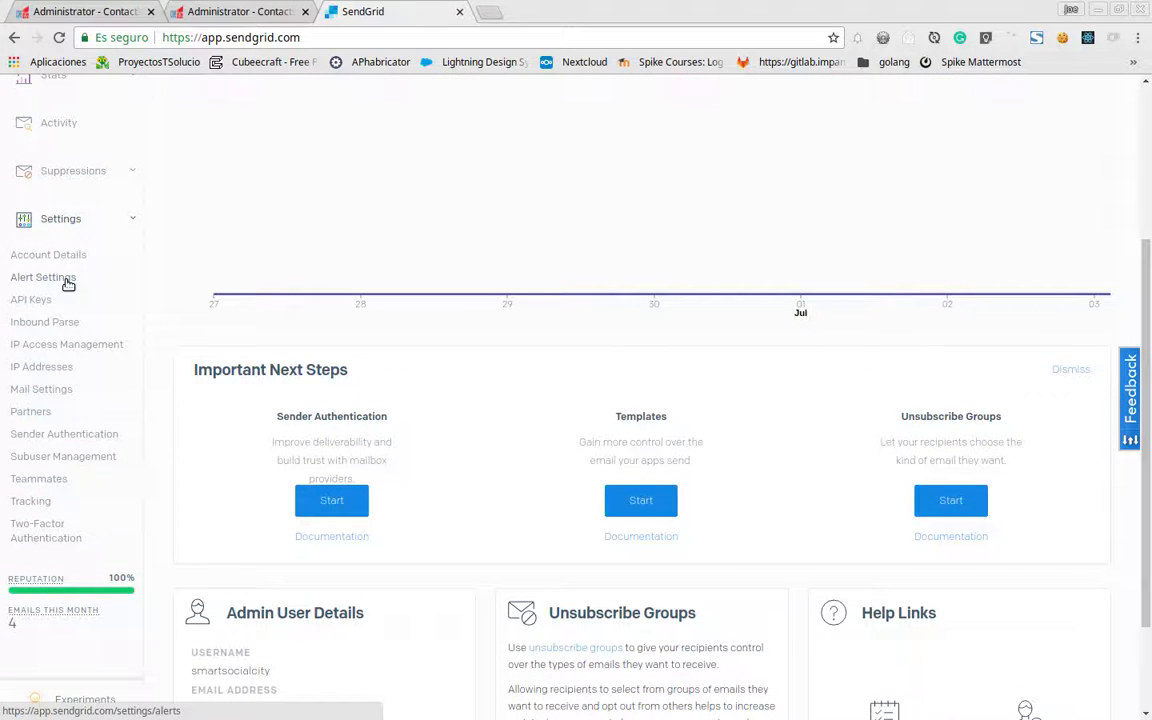
{"action": "left_click", "coordinate": [51, 390]}
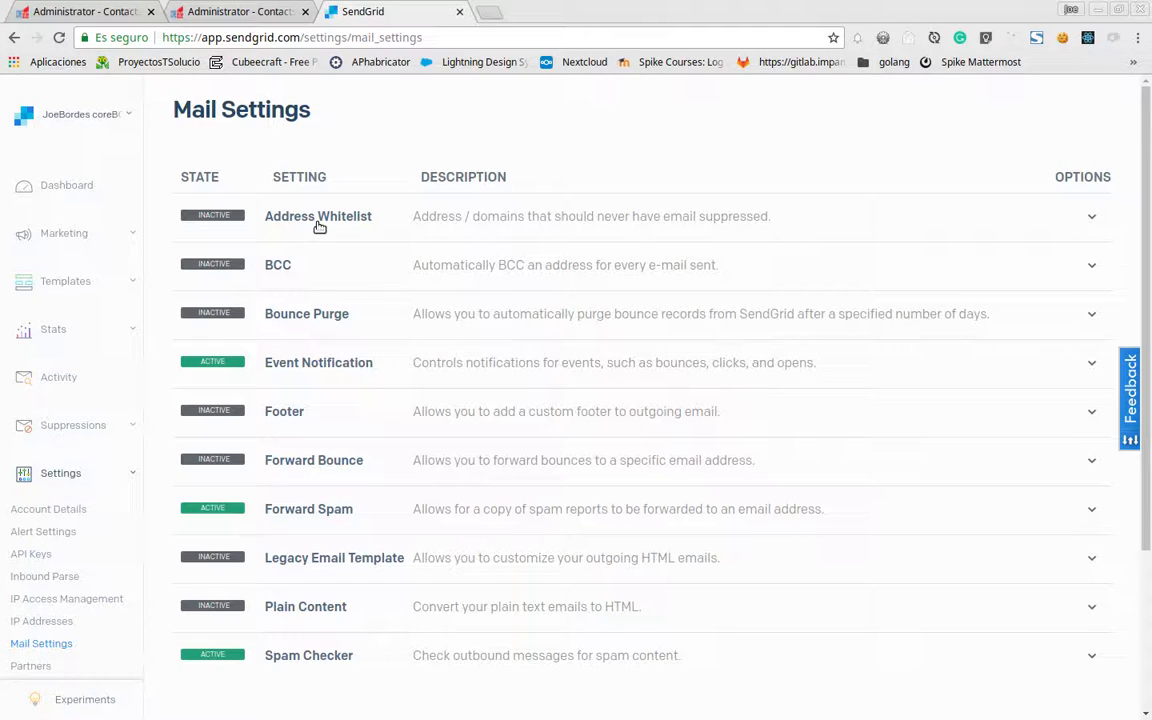
{"action": "scroll", "coordinate": [321, 291], "scroll_direction": "down", "scroll_amount": 2}
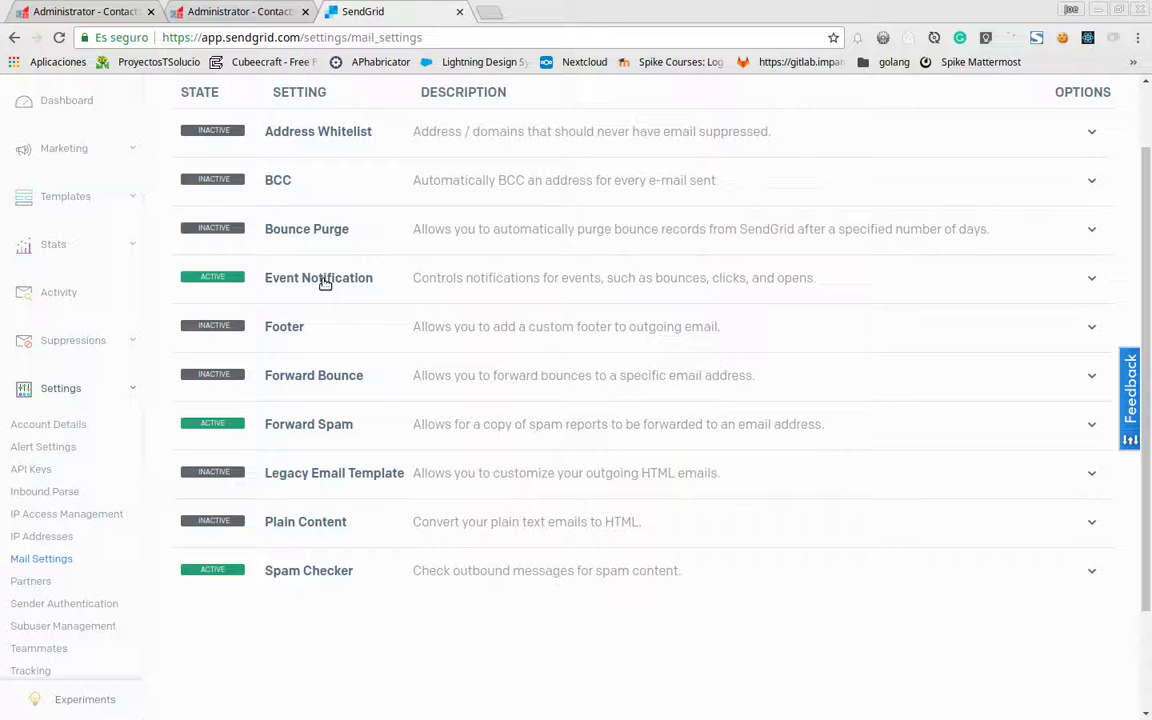
Expand Event Notification and highlight its notifications.php?type=sendgrid HTTP POST URL
{"action": "left_click", "coordinate": [325, 282]}
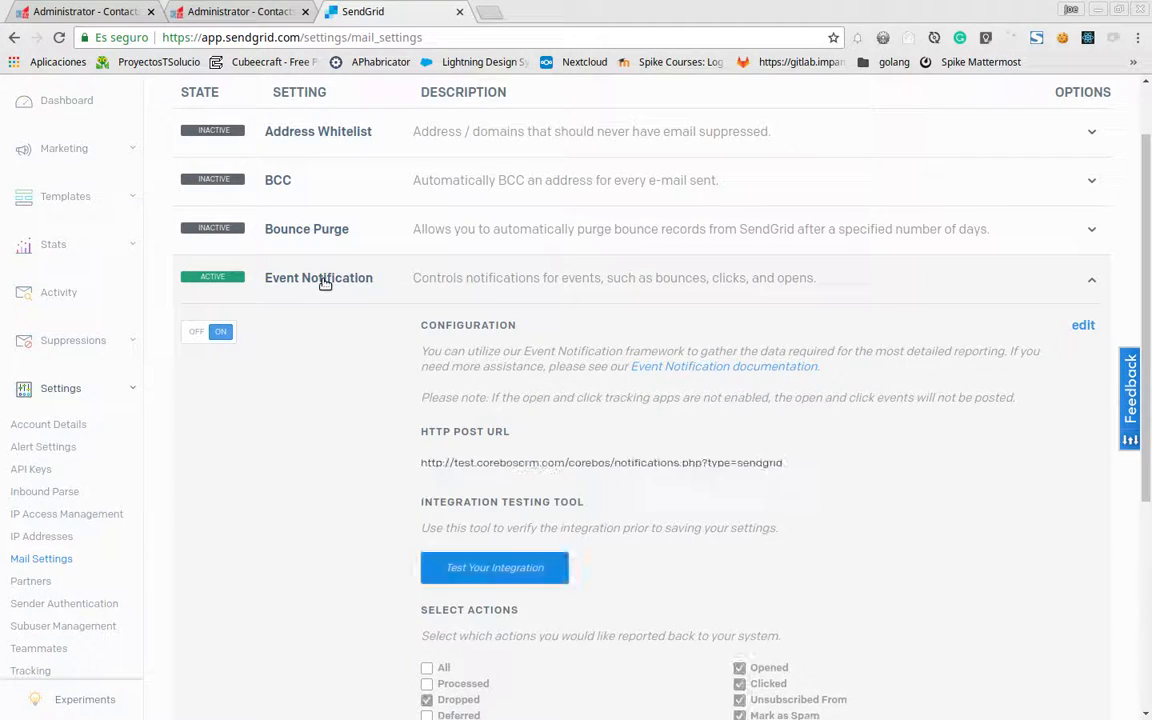
{"action": "scroll", "coordinate": [325, 283], "scroll_direction": "down", "scroll_amount": 3}
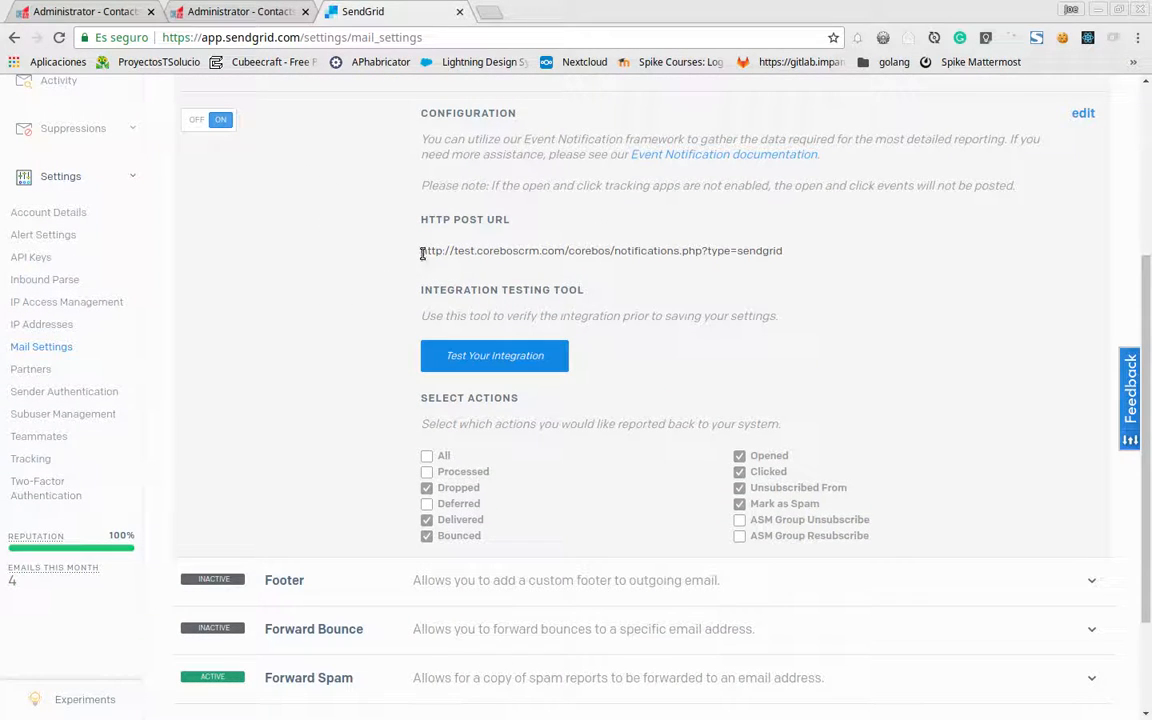
{"action": "left_click_drag", "start_coordinate": [422, 251], "coordinate": [616, 253]}
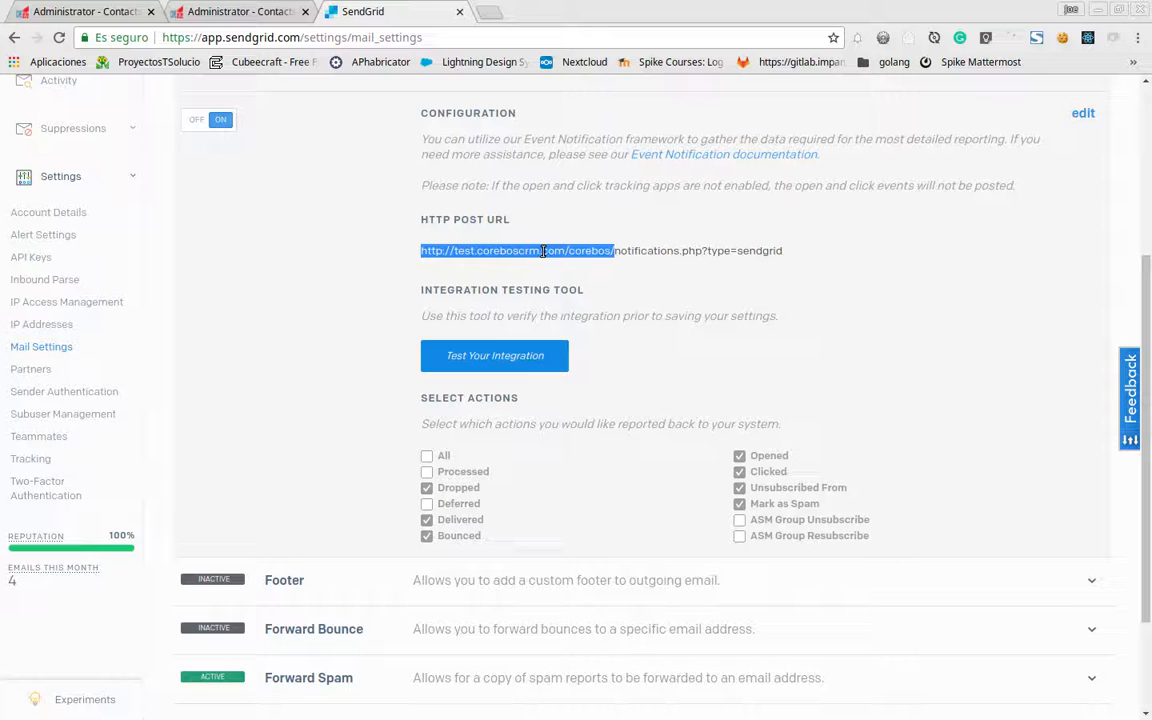
{"action": "left_click", "coordinate": [618, 252]}
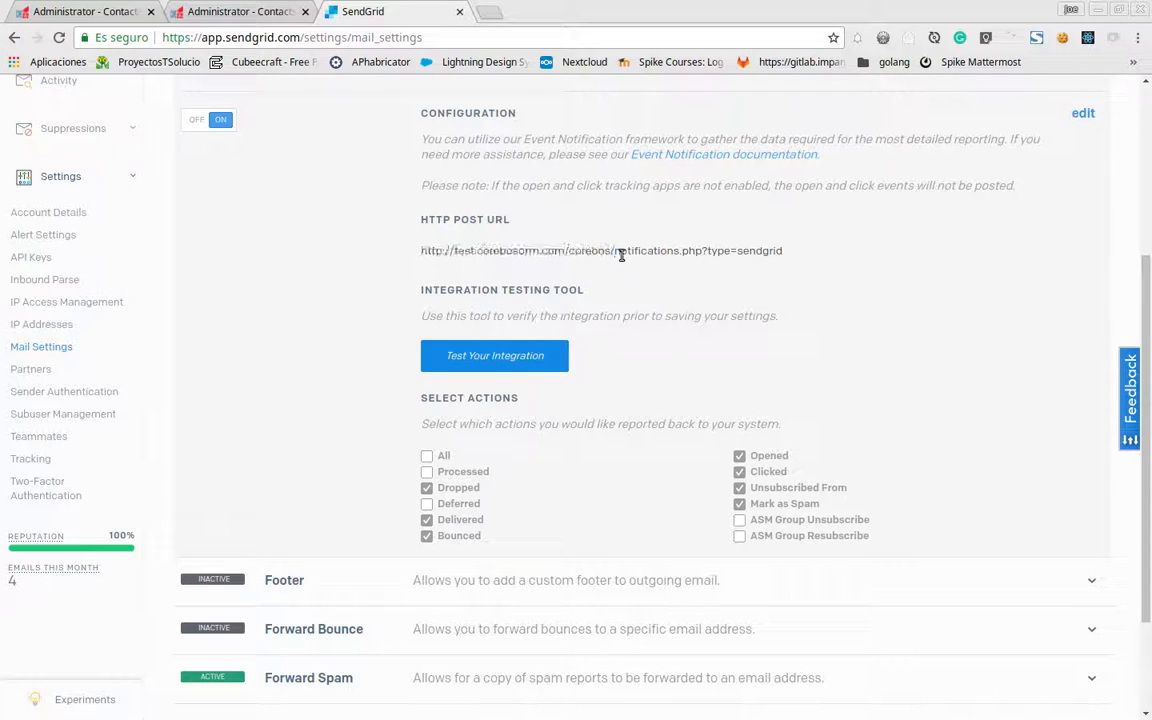
{"action": "left_click_drag", "start_coordinate": [610, 252], "coordinate": [777, 270]}
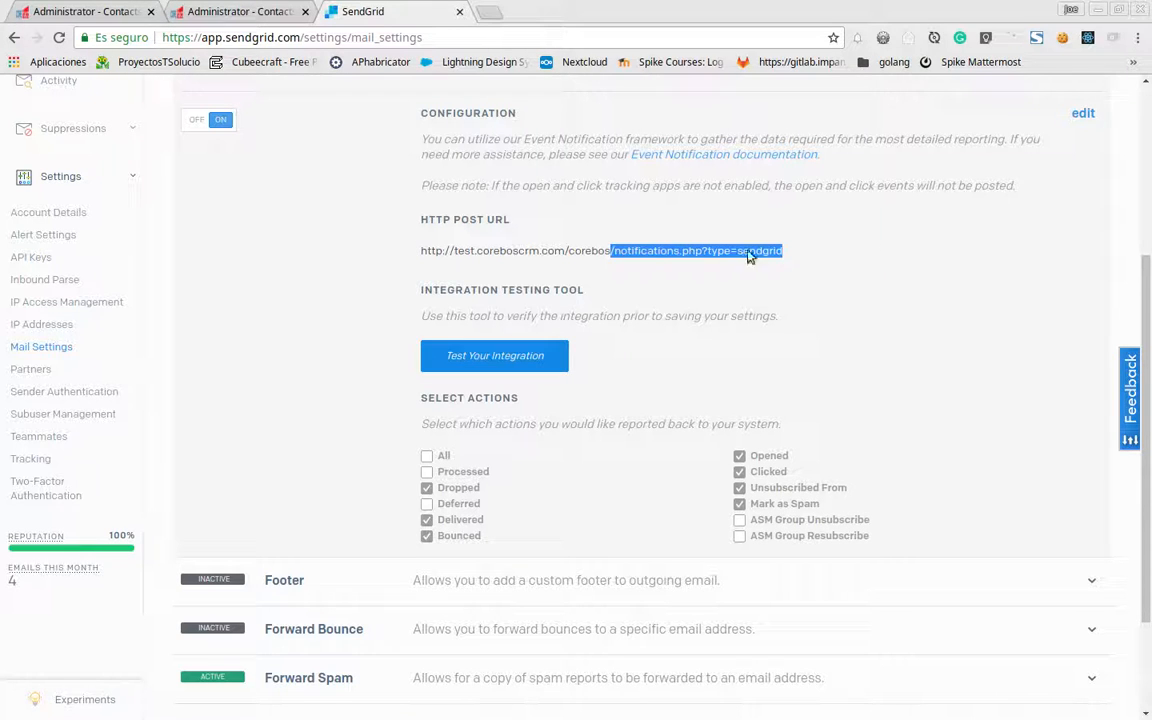
{"action": "left_click", "coordinate": [232, 17]}
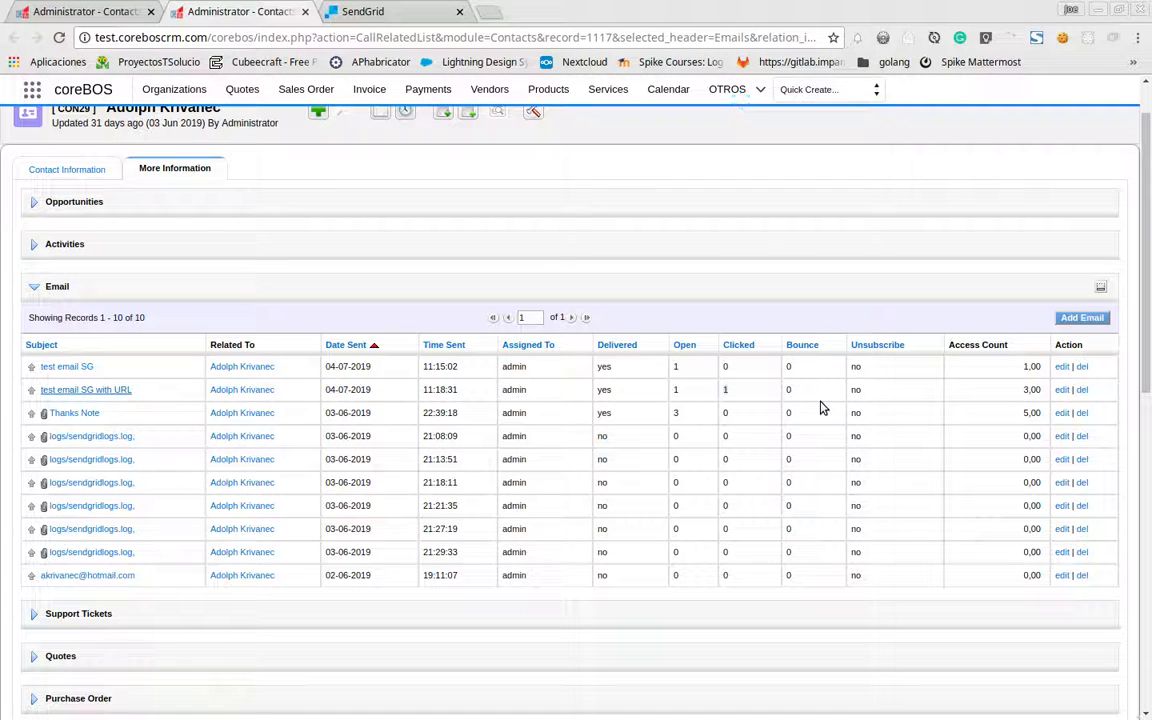
Compare the contact's details with its email list across the two tabs
{"action": "left_click", "coordinate": [55, 8]}
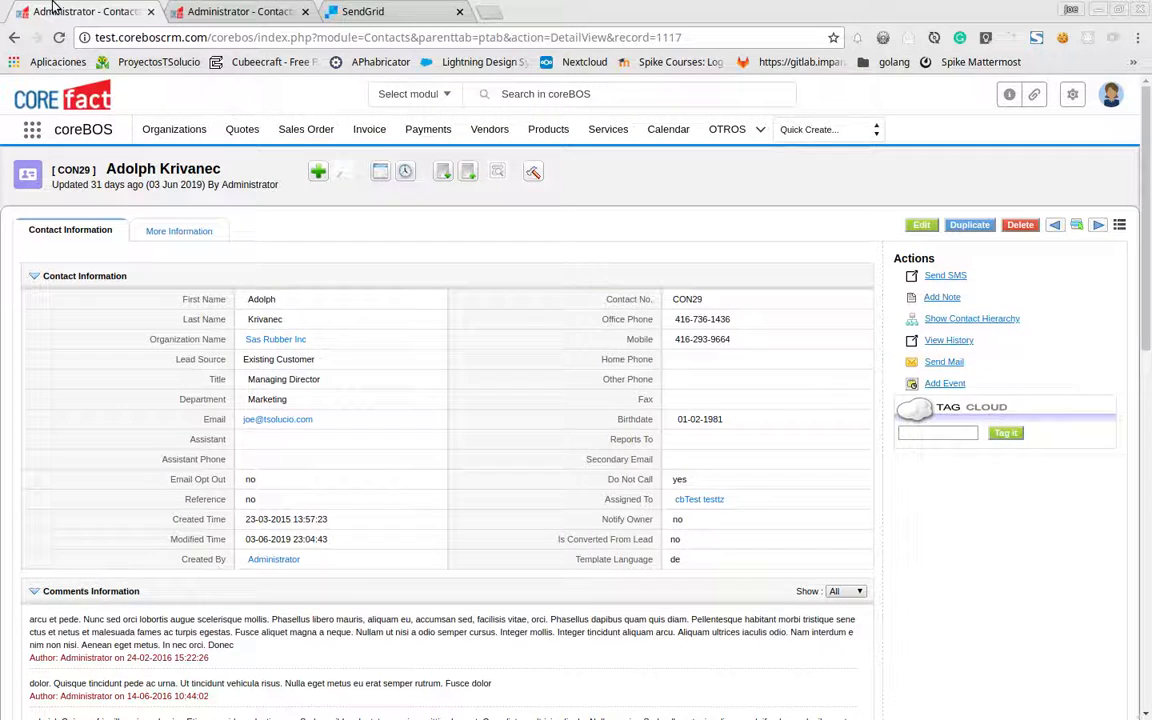
{"action": "left_click", "coordinate": [222, 14]}
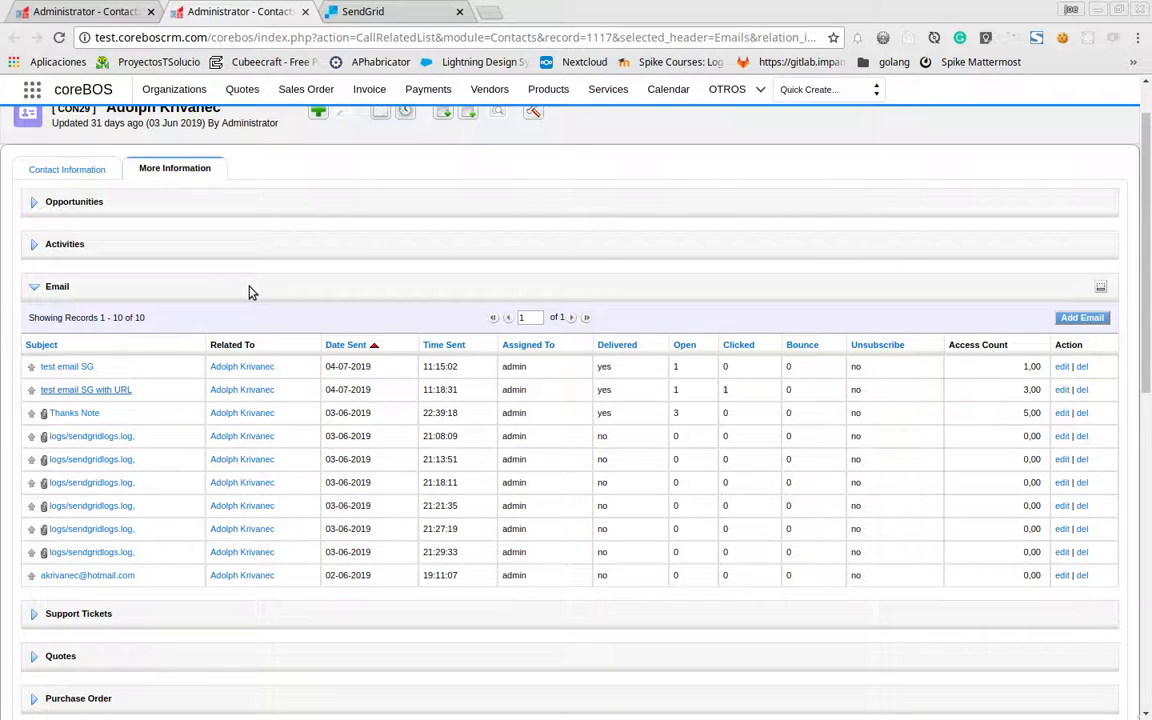
{"action": "left_click", "coordinate": [45, 10]}
{"action": "left_click", "coordinate": [210, 8]}
{"action": "scroll", "coordinate": [364, 223], "scroll_direction": "up", "scroll_amount": 2}
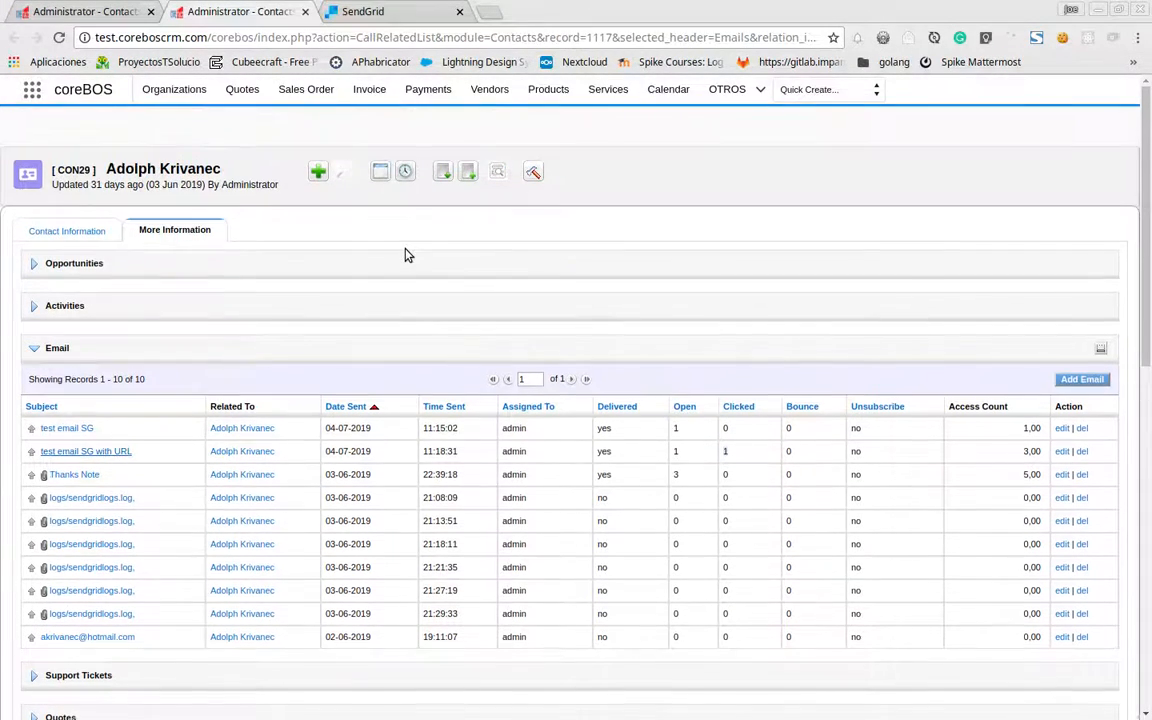
Load the Messages module by swapping 'Contacts' for 'Messages' in the contacts list URL
{"action": "left_click", "coordinate": [28, 172]}
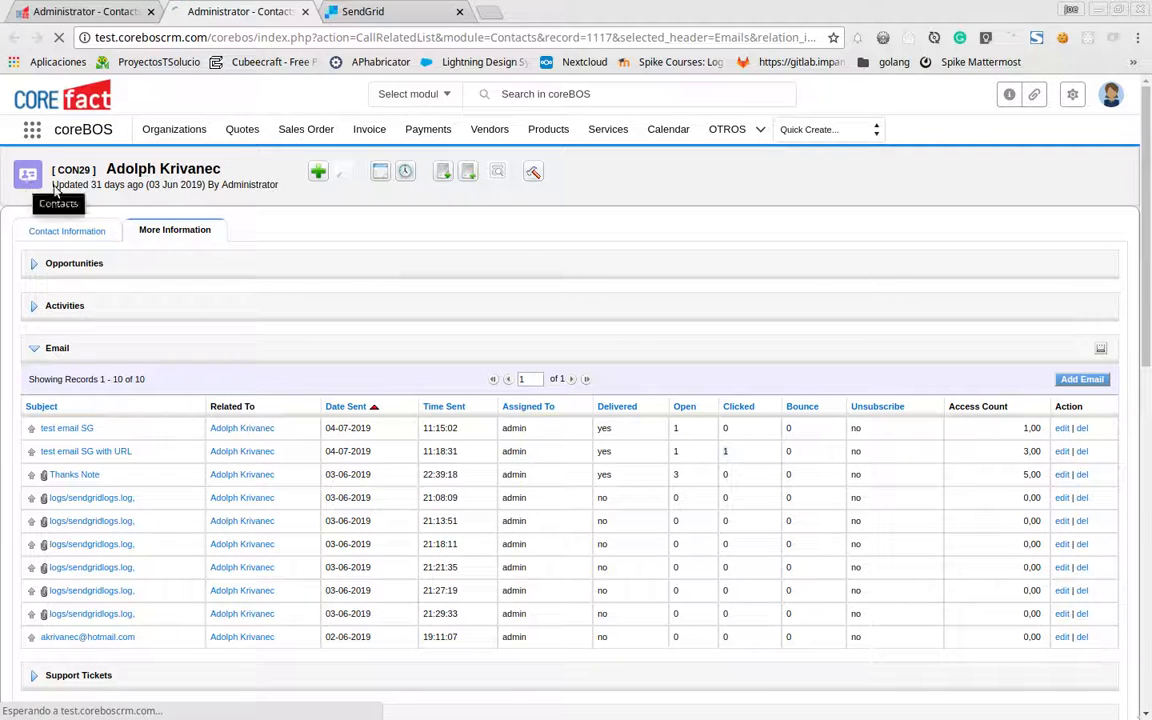
{"action": "double_click", "coordinate": [480, 38]}
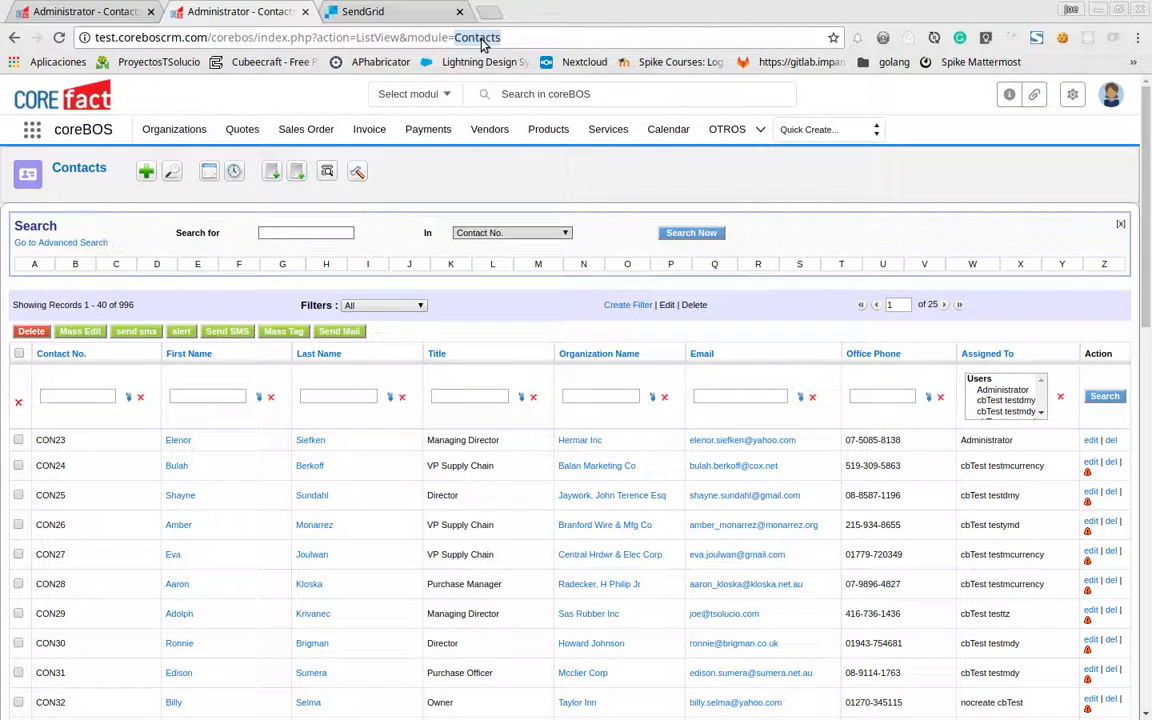
{"action": "type", "text": "Messages"}
{"action": "key", "text": "Return"}
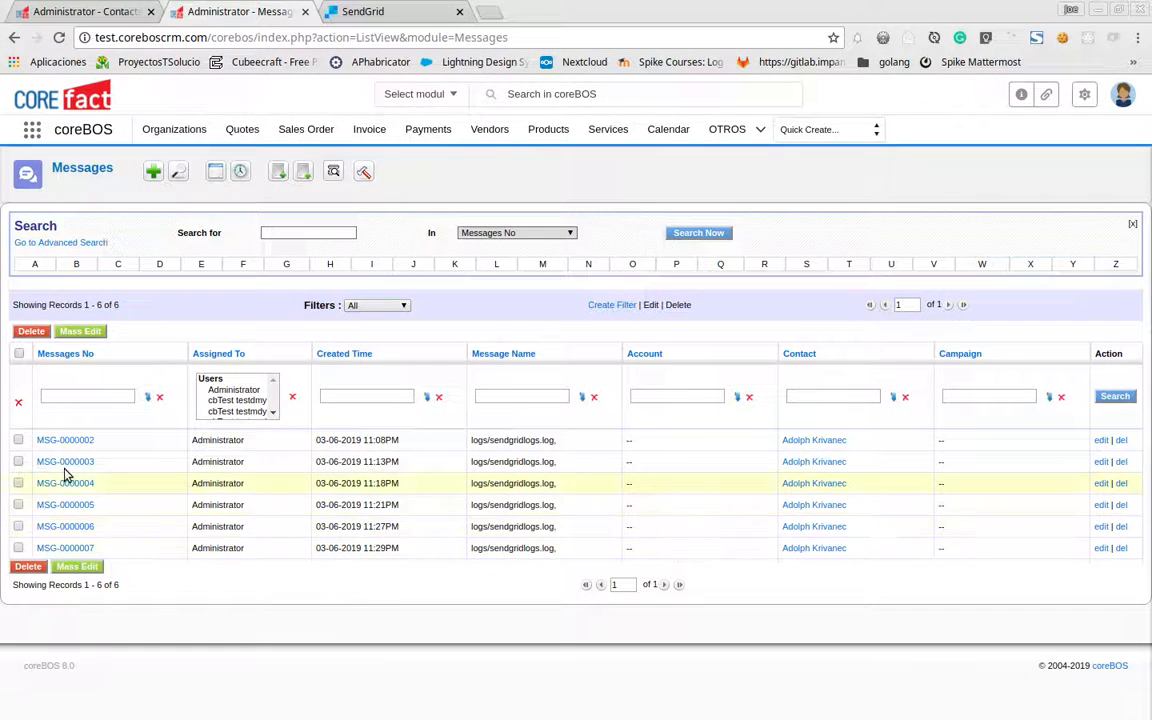
Open MSG-0000002 and check its empty tracking fields, cancelling the Last URL Clicked edit
{"action": "left_click", "coordinate": [70, 441]}
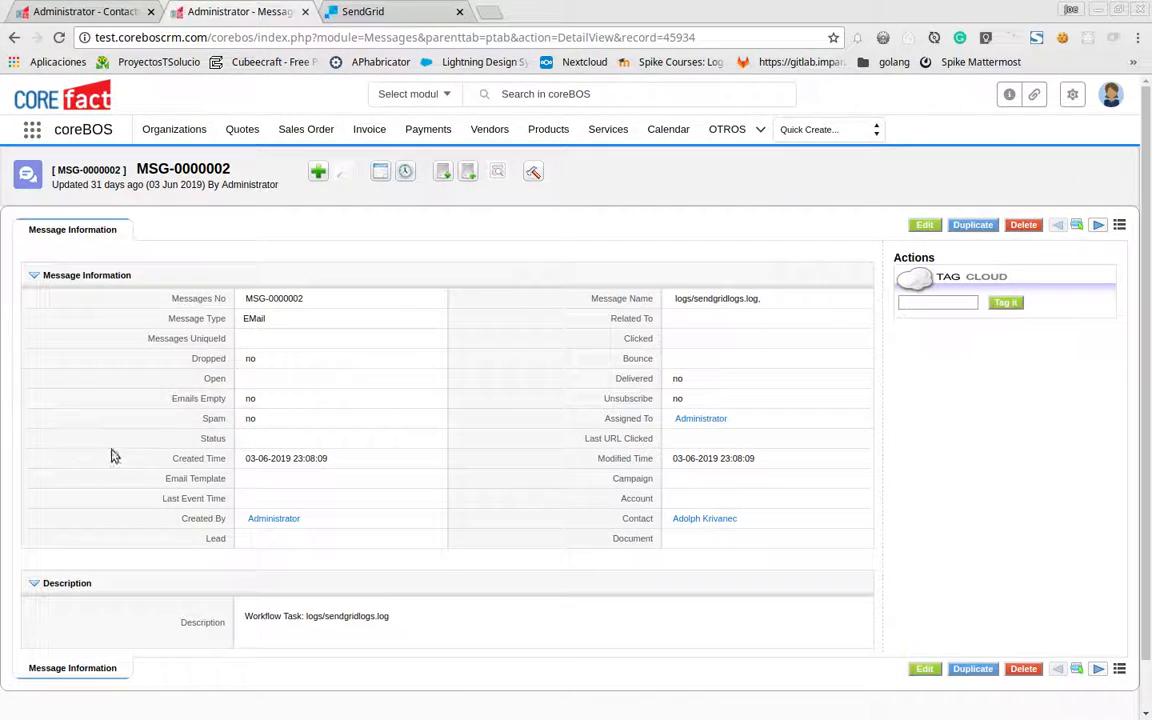
{"action": "scroll", "coordinate": [112, 456], "scroll_direction": "down", "scroll_amount": 2}
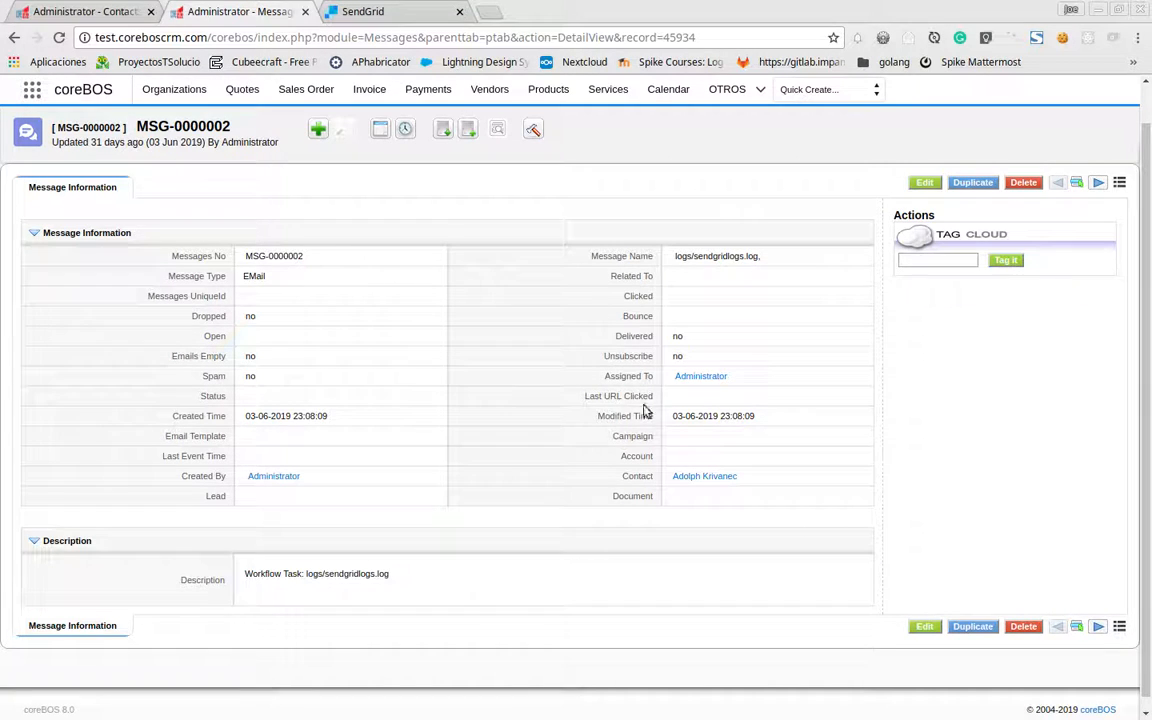
{"action": "left_click", "coordinate": [697, 400]}
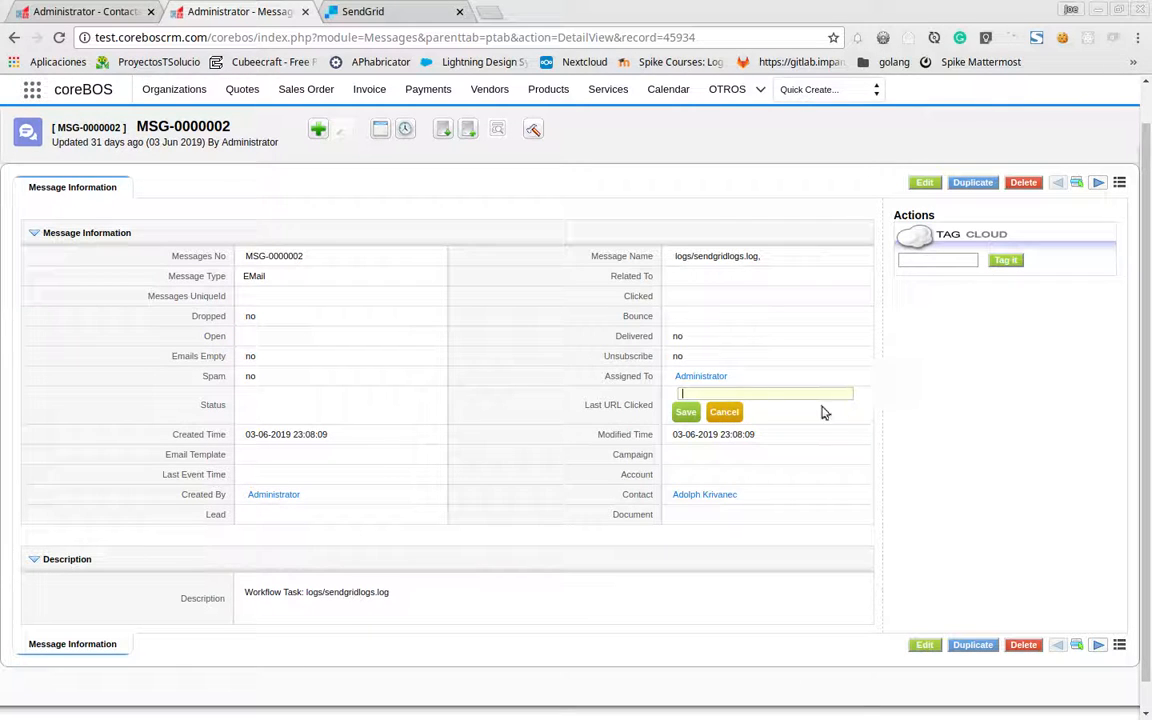
{"action": "left_click", "coordinate": [724, 413]}
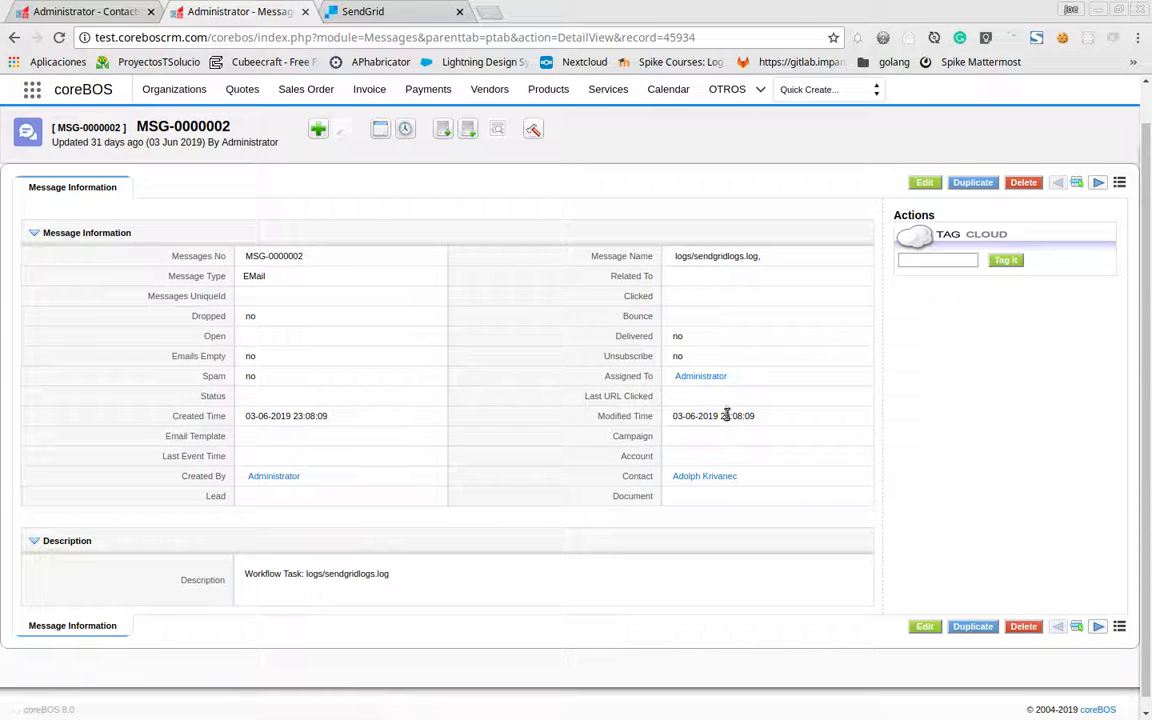